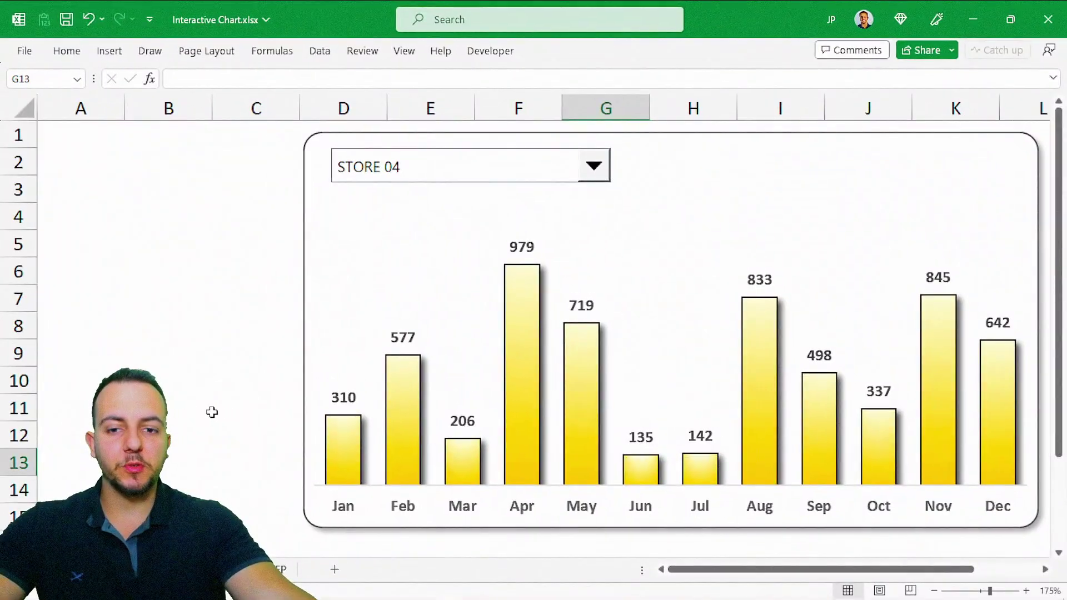
Step: Demo the combo box by switching the chart to STORE 05, STORE 02, then STORE 03
left_click(596, 176)
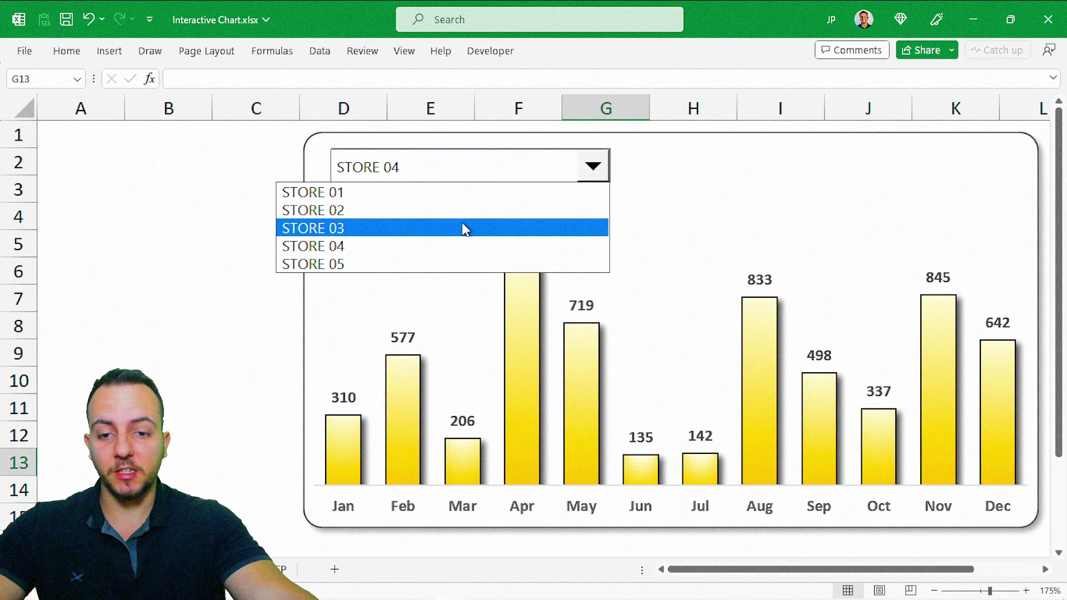
left_click(393, 265)
left_click(588, 177)
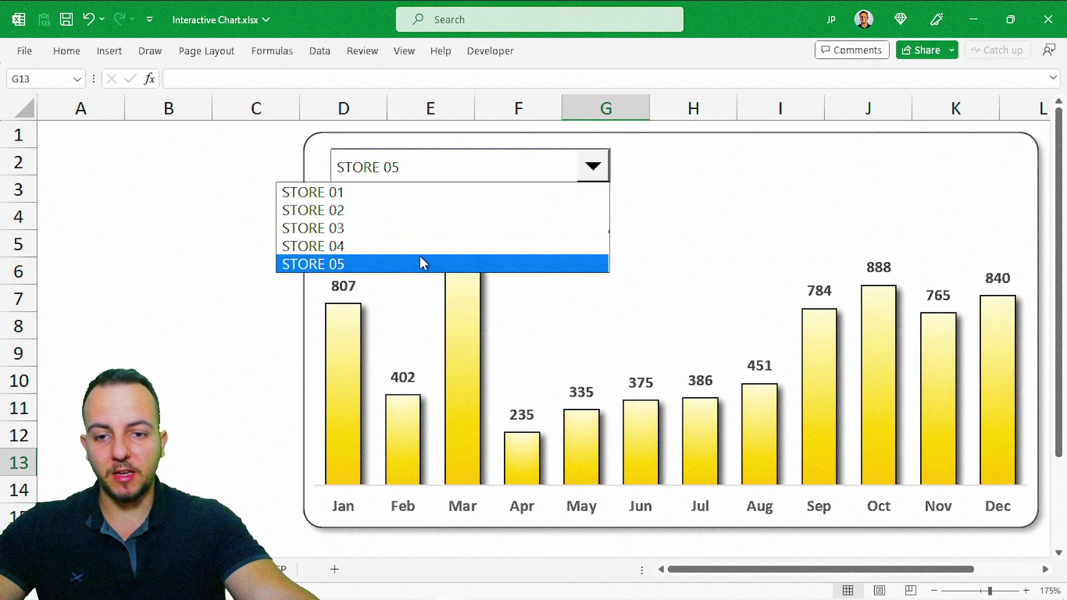
left_click(409, 213)
left_click(594, 174)
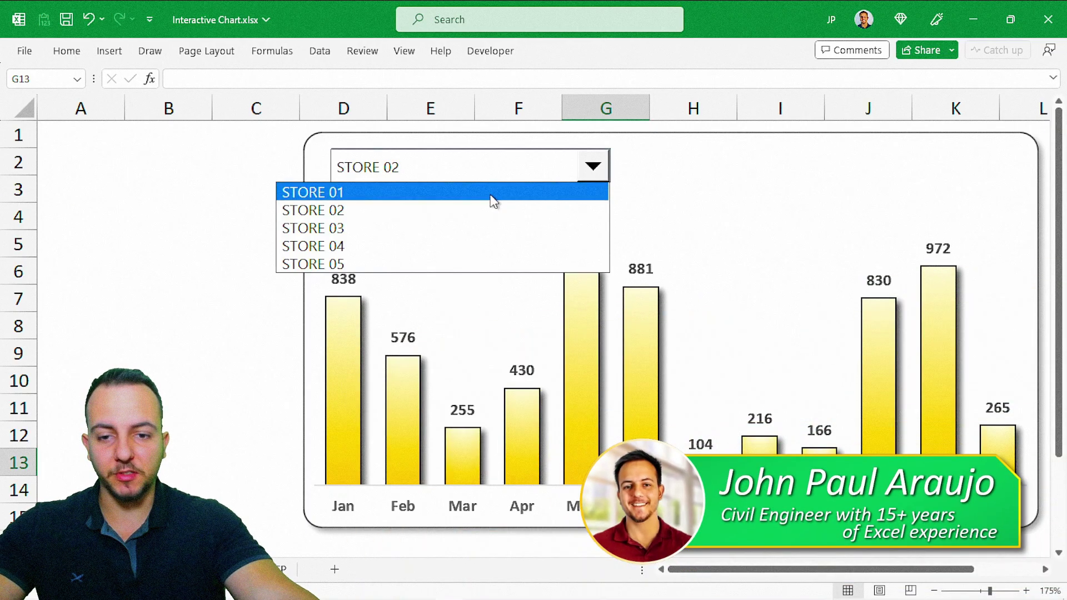
left_click(395, 231)
Step: Pick STORE 02 and then STORE 04, then switch to the data table sheet
left_click(594, 166)
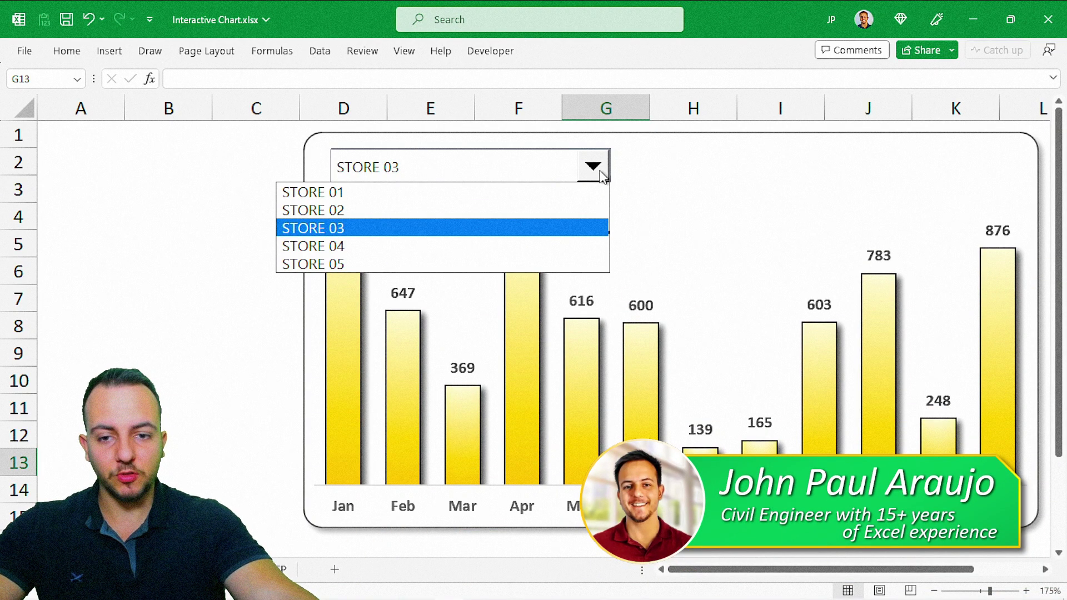
left_click(461, 212)
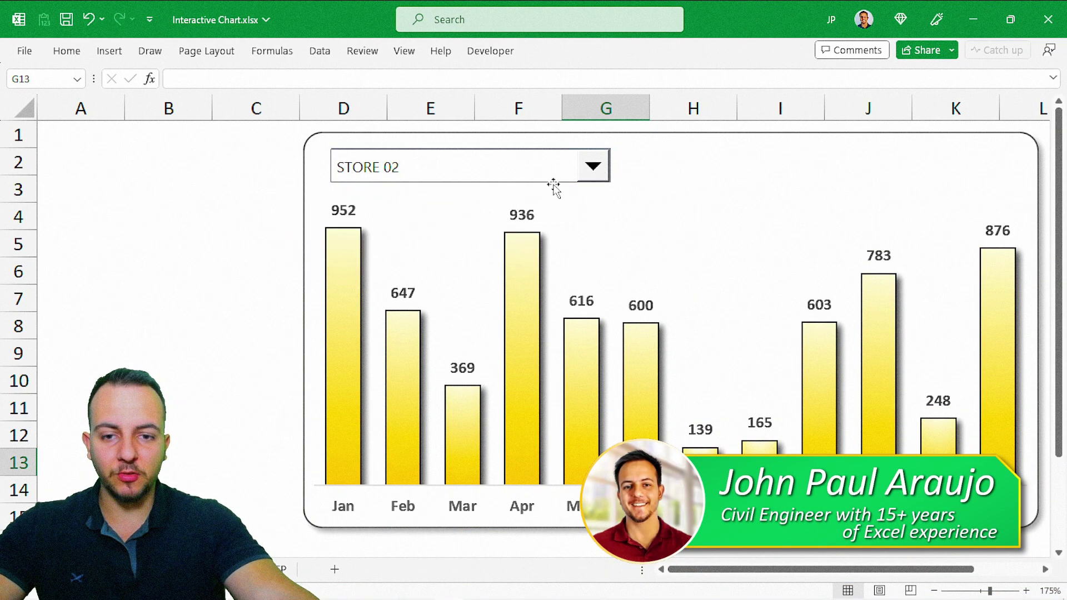
left_click(592, 166)
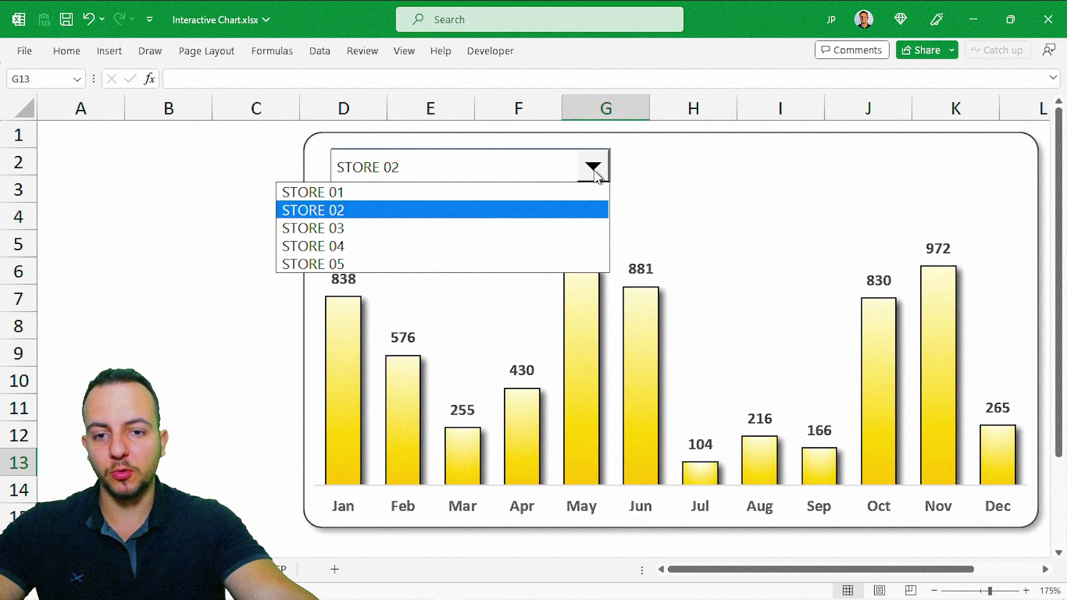
left_click(407, 245)
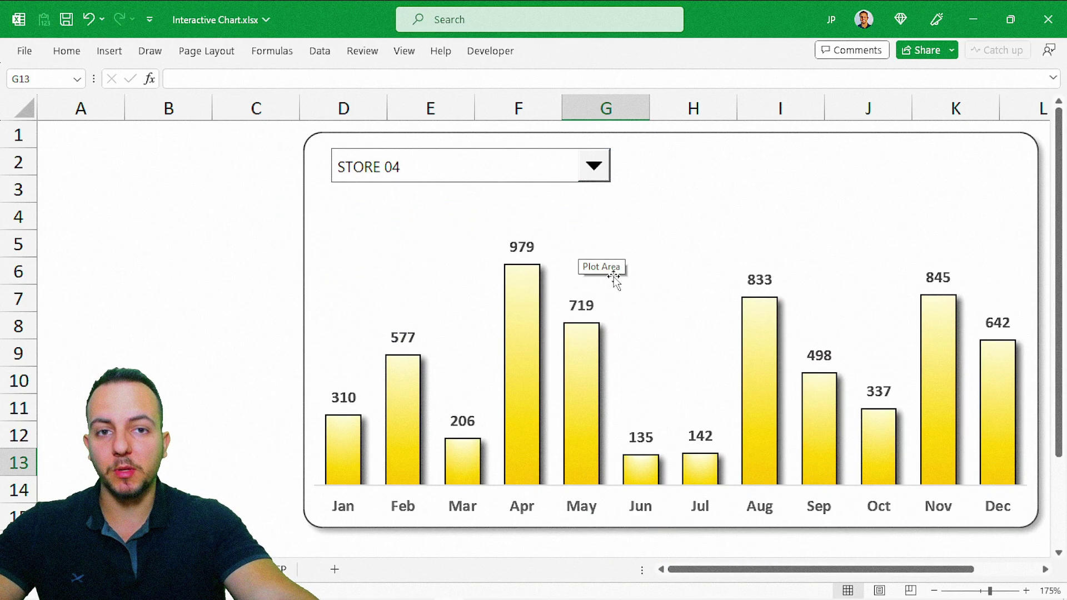
key("ctrl+Page_Up")
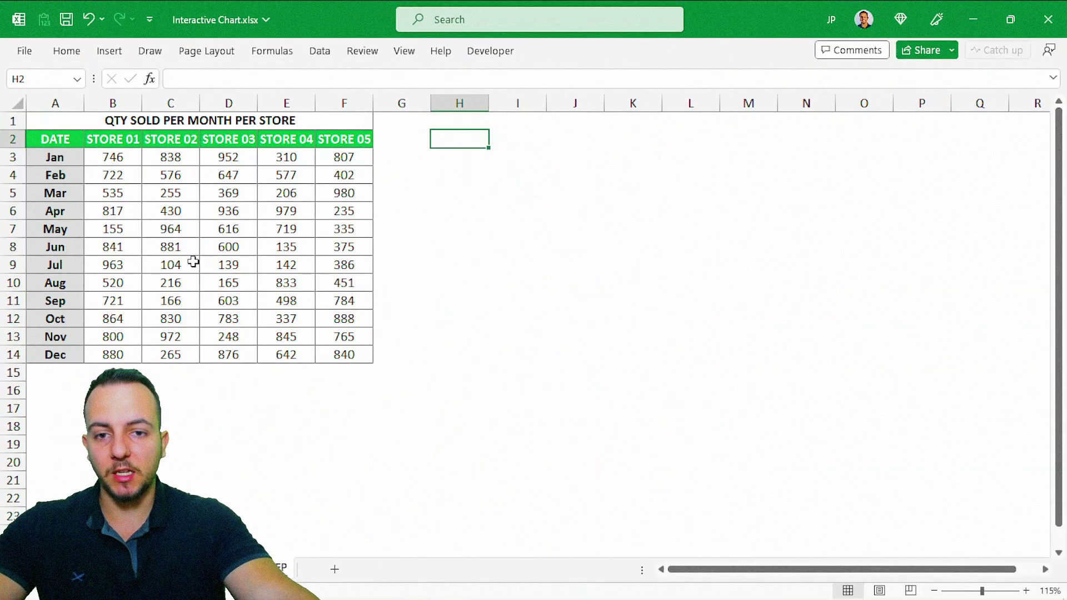
Step: Return to the chart sheet and set the store selector to STORE 03
left_click(490, 48)
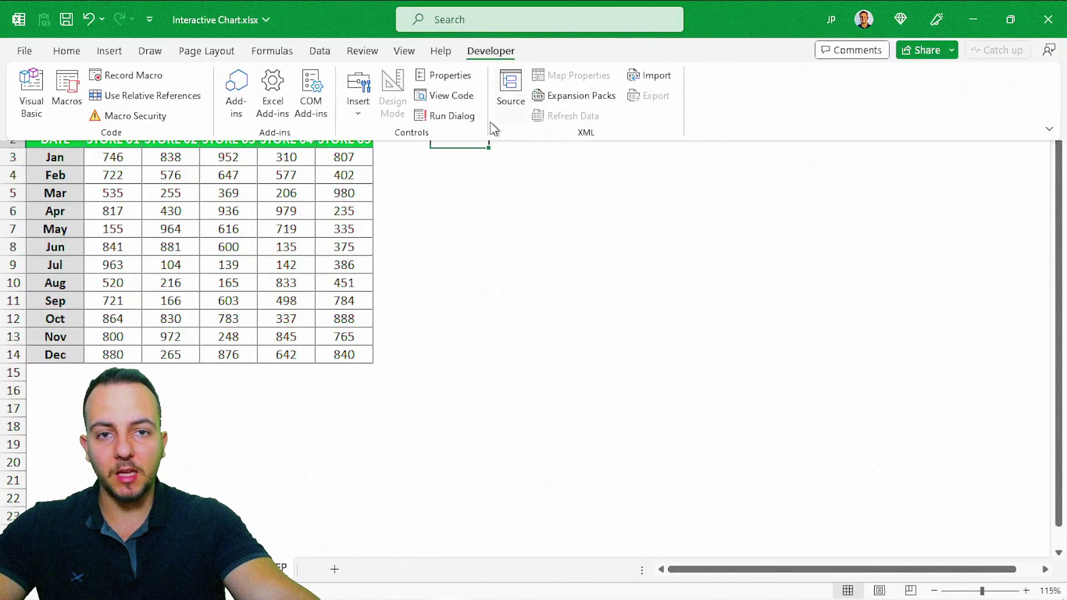
key("Escape")
key("ctrl+Page_Down")
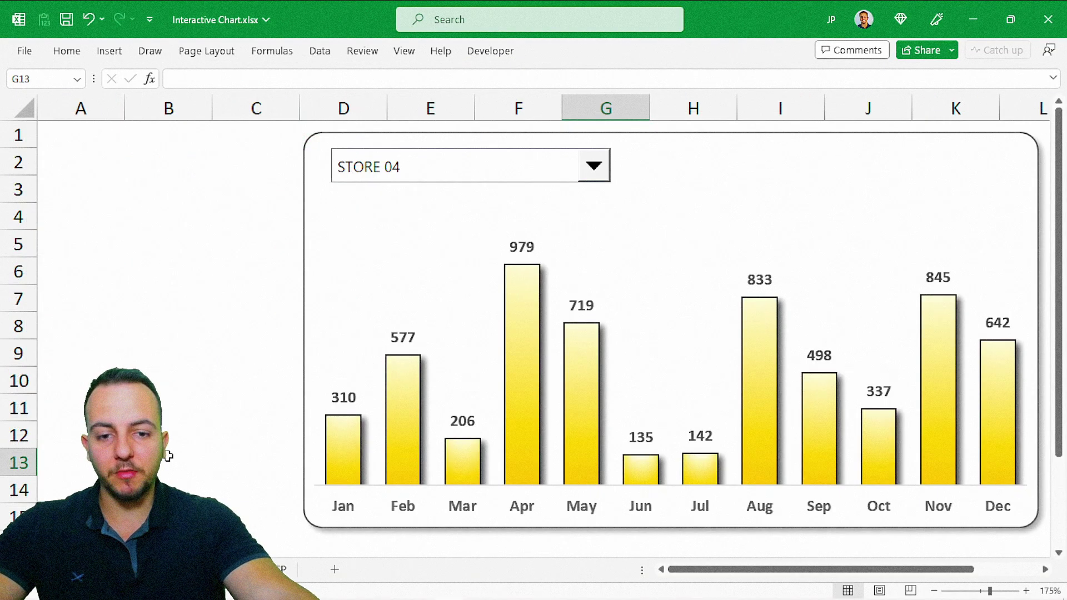
left_click(593, 166)
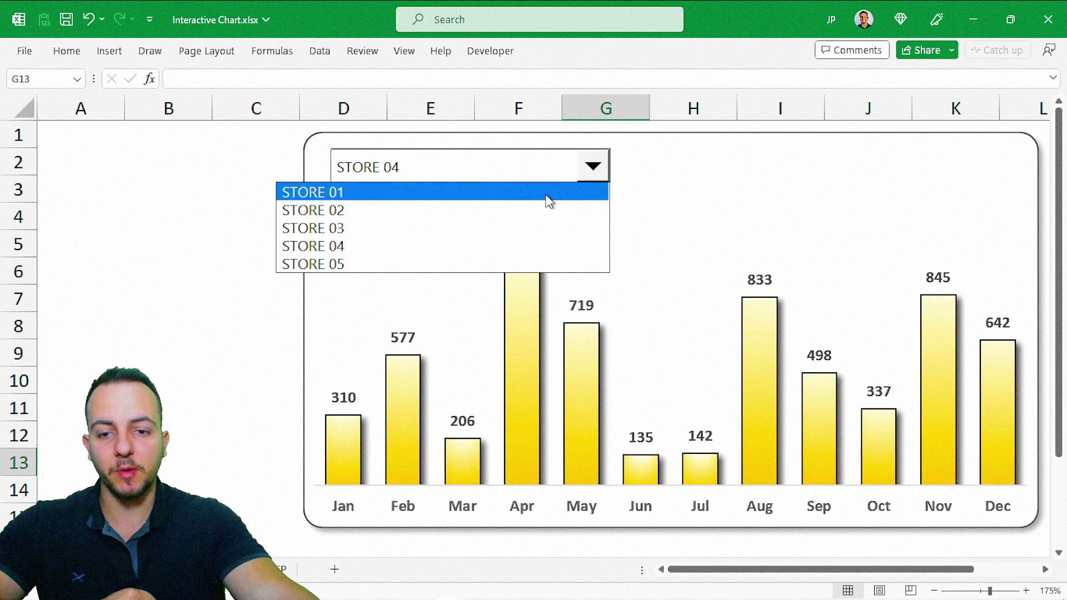
left_click(485, 227)
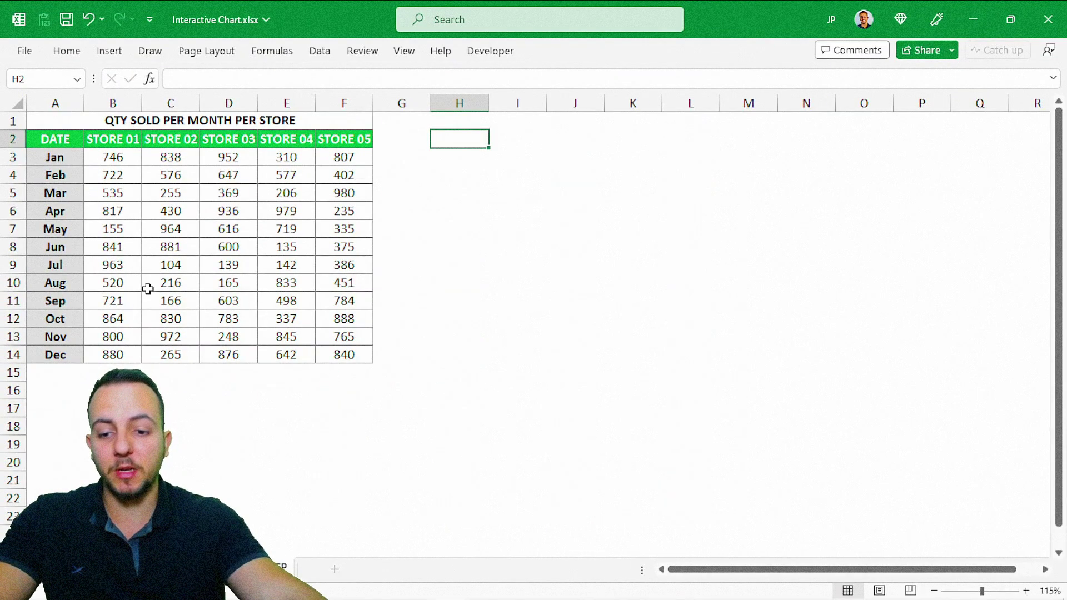
Step: On the chart sheet, switch the chart to STORE 02, then to STORE 04
key("ctrl+Page_Down")
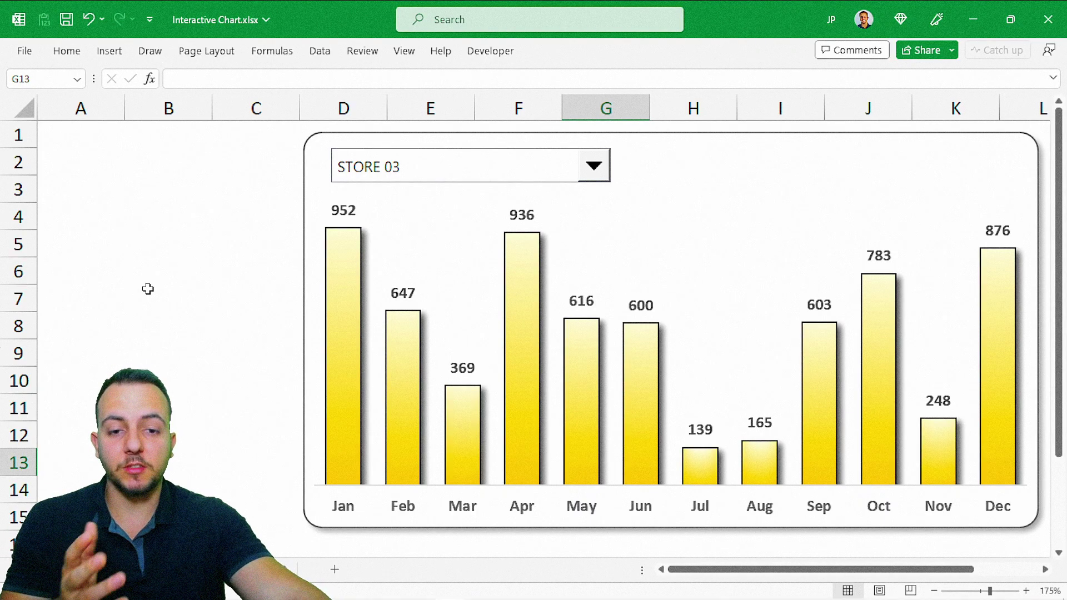
left_click(590, 176)
left_click(512, 215)
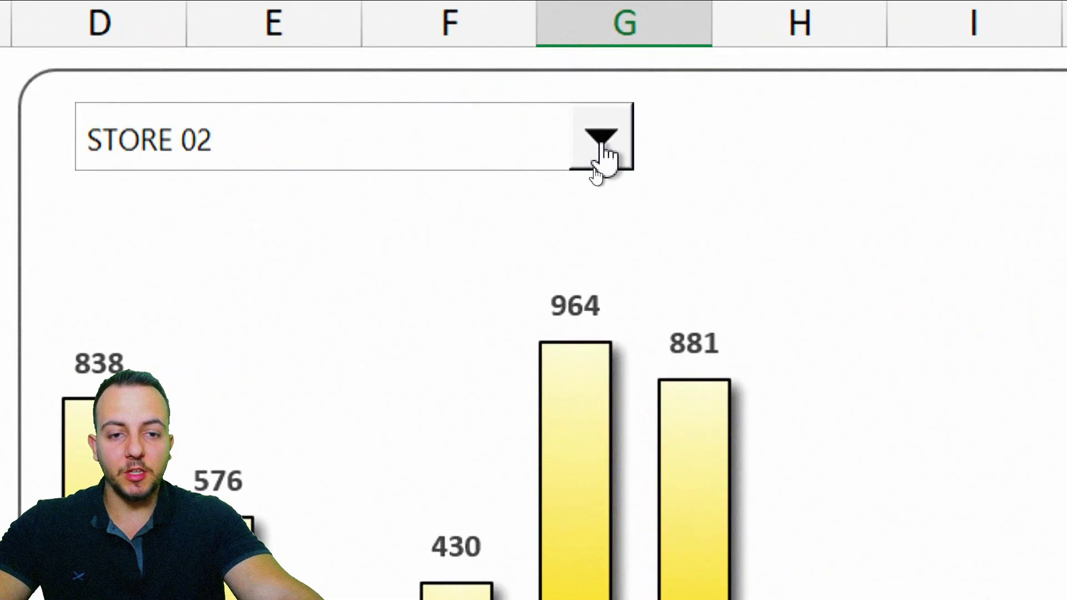
left_click(601, 148)
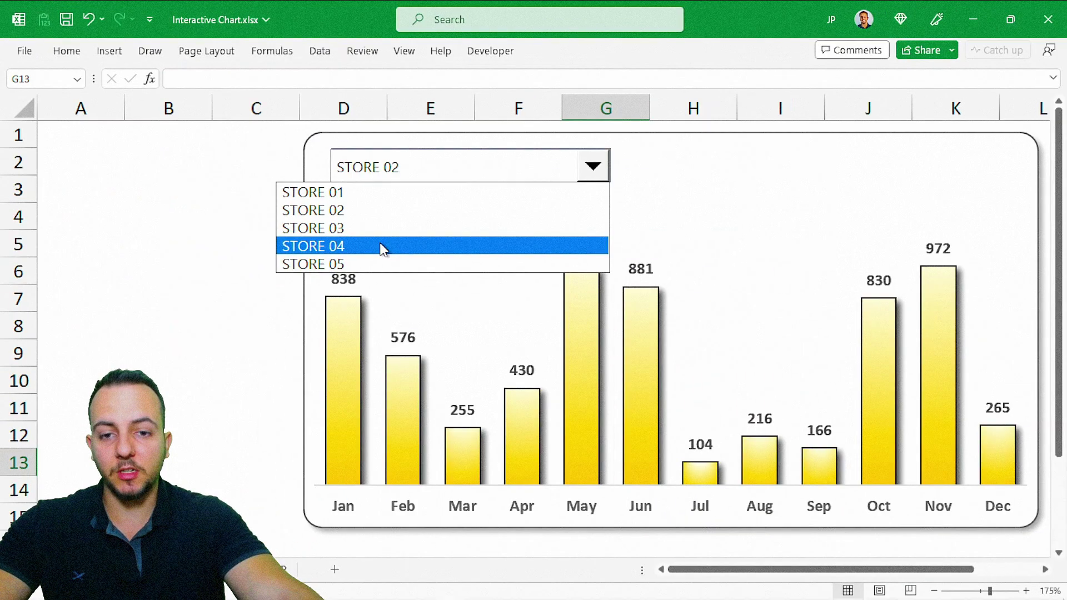
left_click(359, 296)
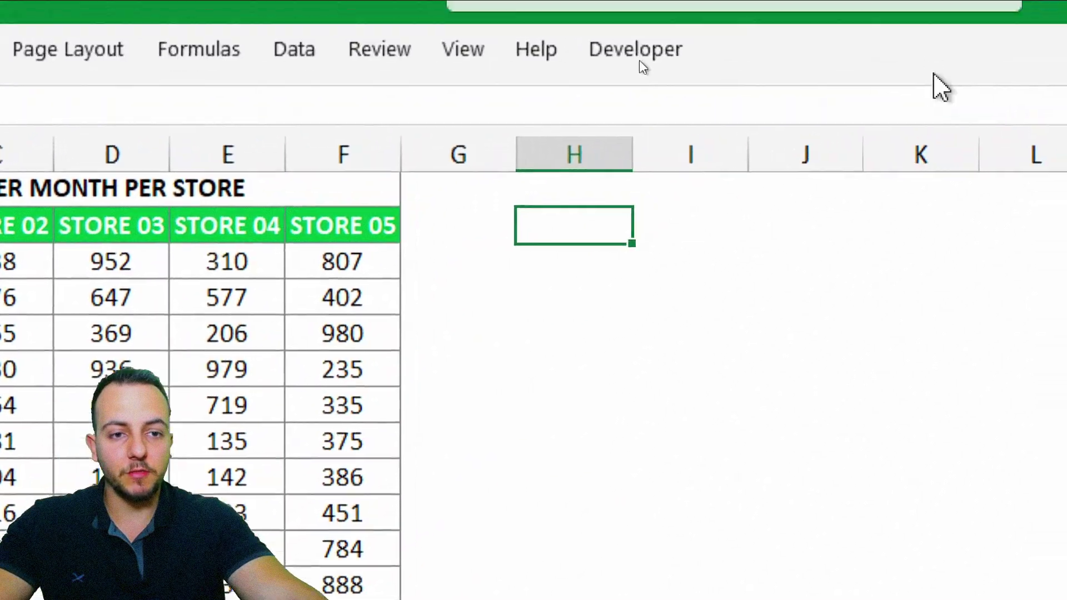
left_click(637, 78)
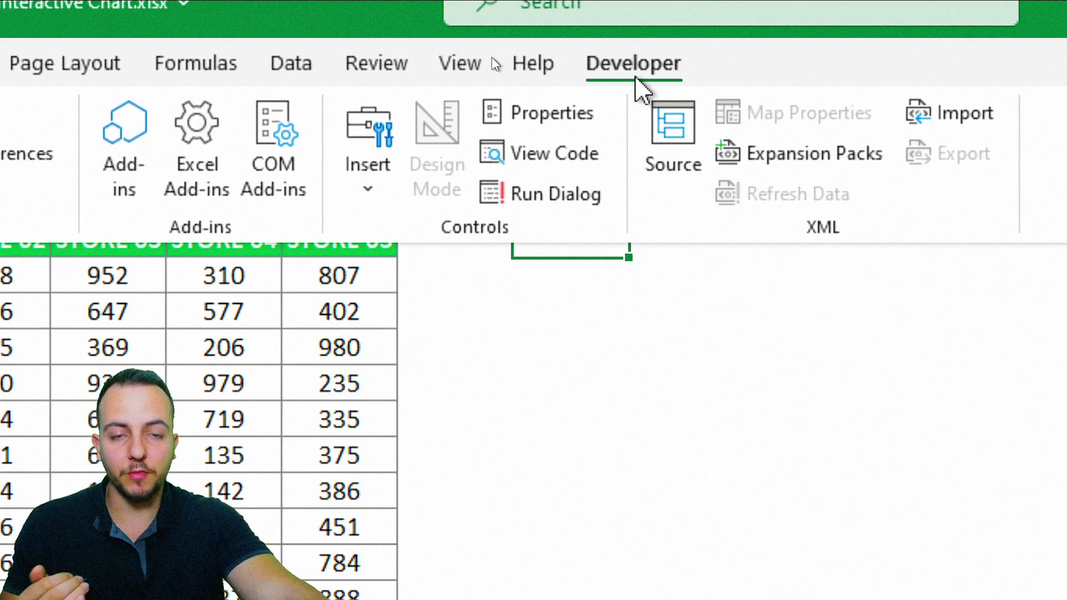
left_click(139, 85)
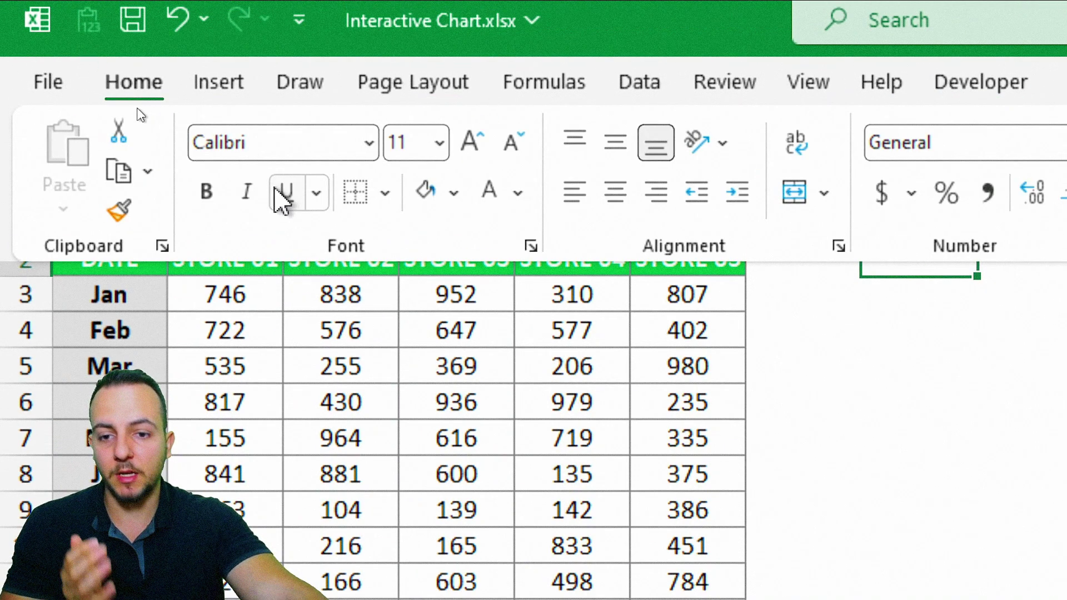
right_click(426, 230)
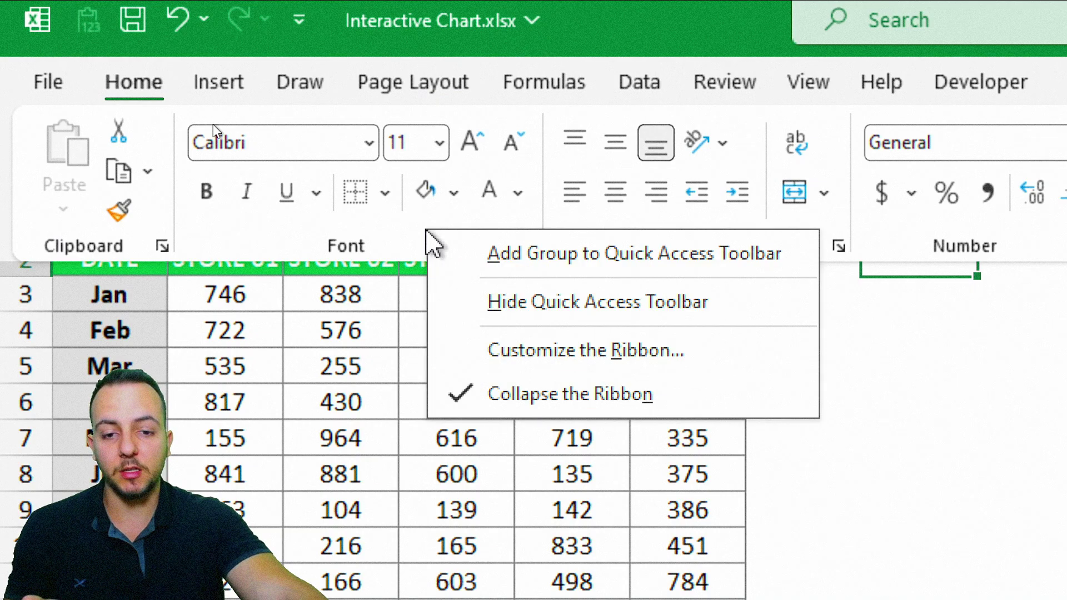
left_click(532, 357)
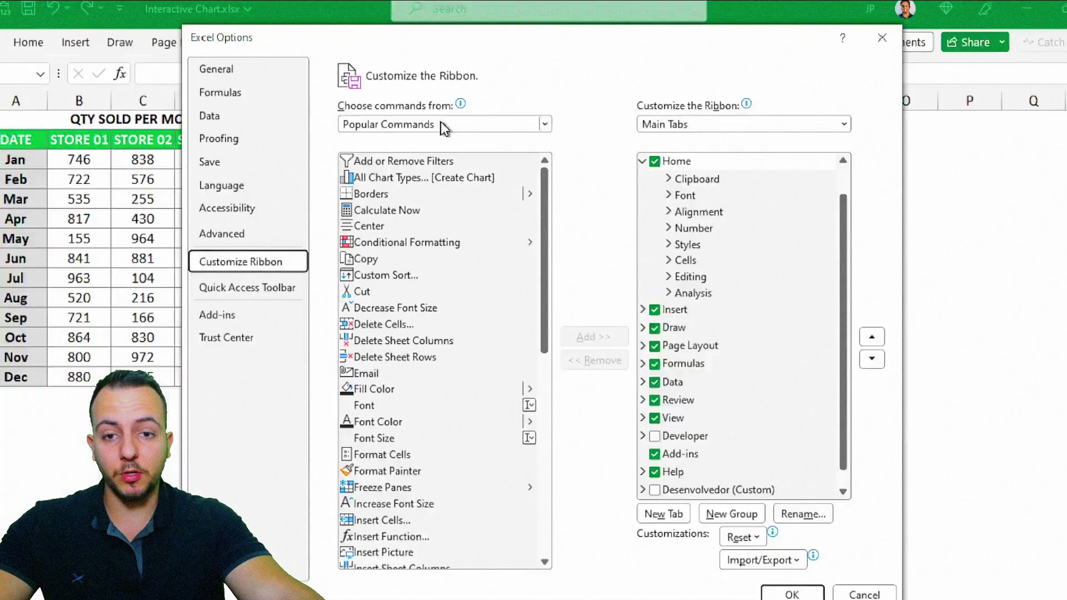
left_click(441, 123)
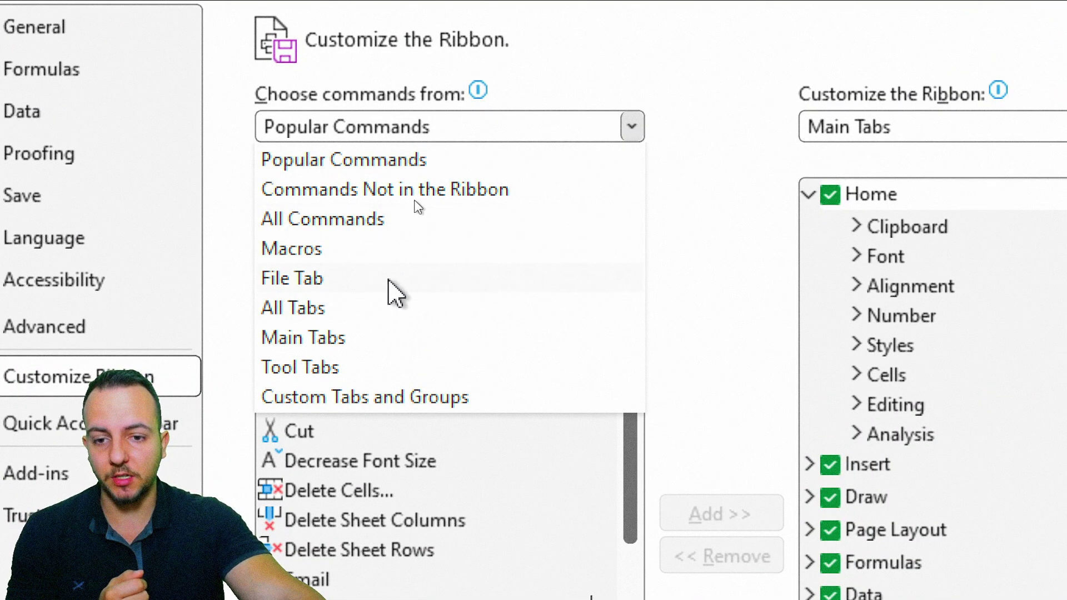
left_click(380, 322)
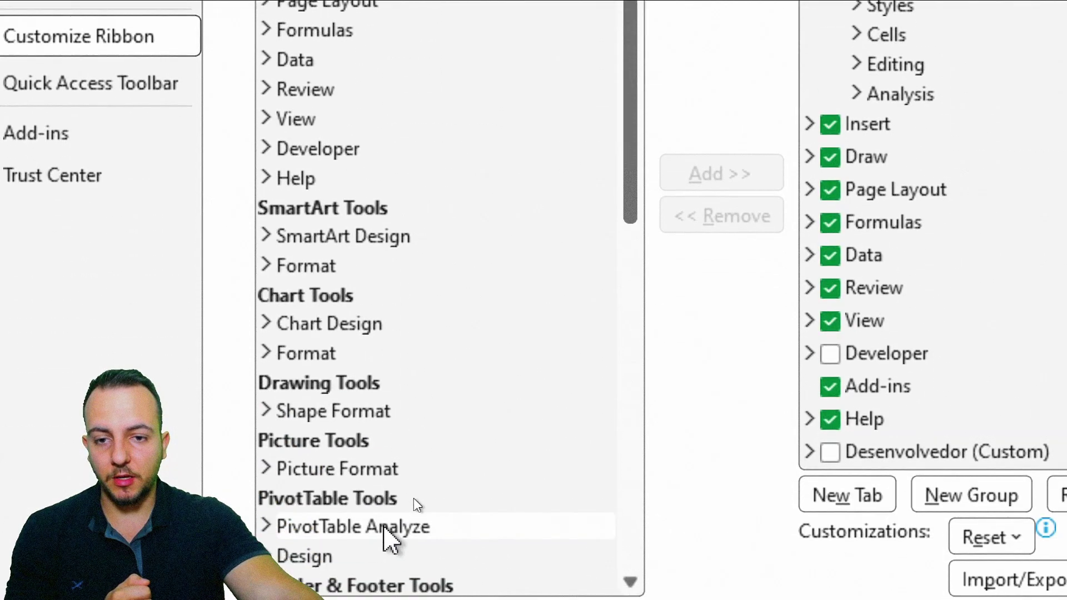
left_click(353, 141)
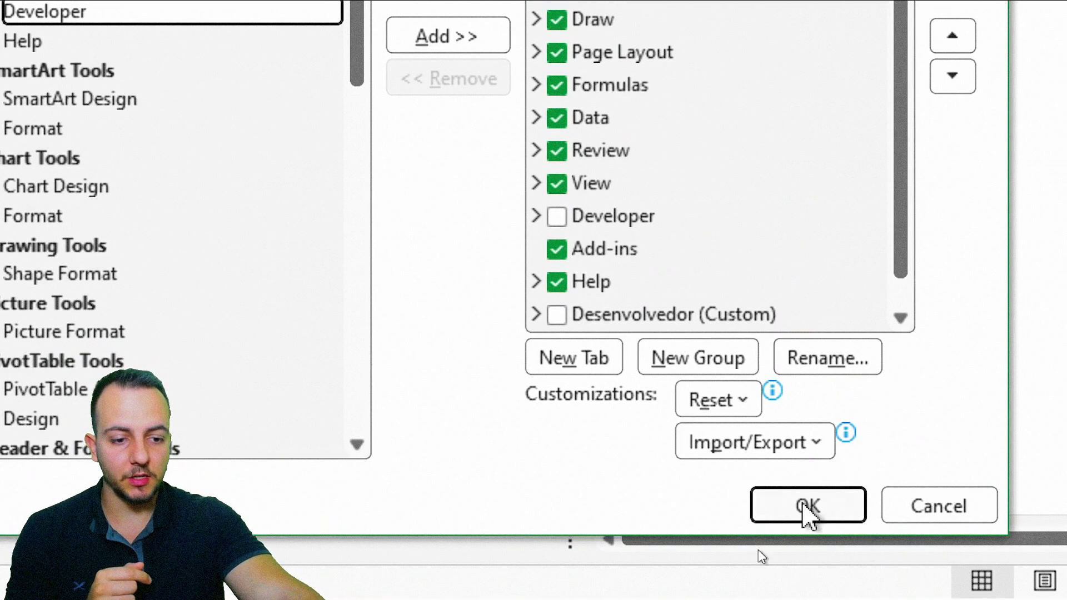
left_click(918, 503)
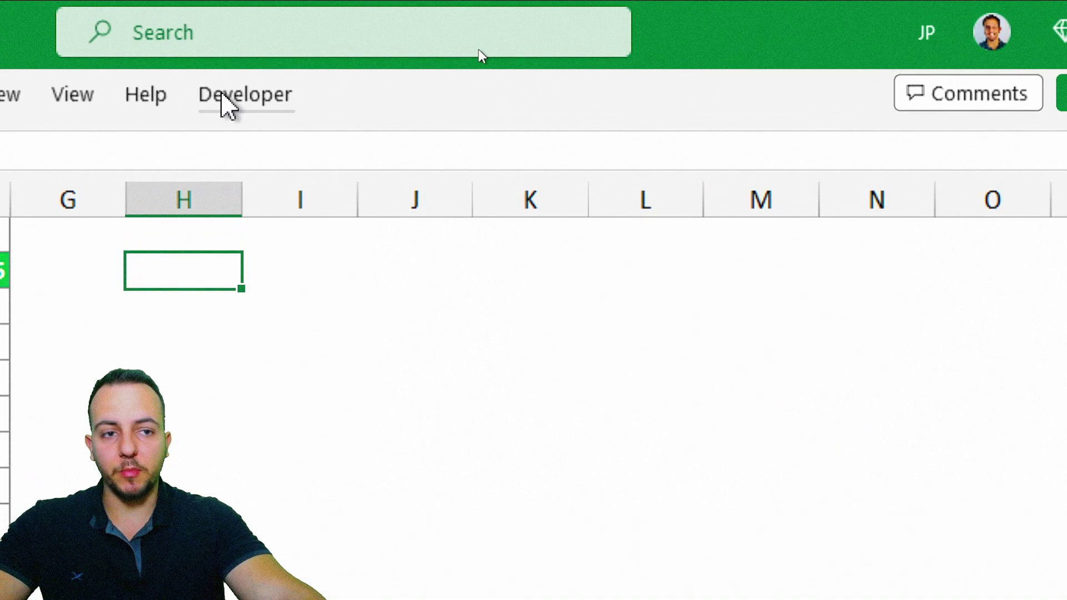
Step: Draw a Form Control combo box across columns H–J and check its empty list
left_click(225, 97)
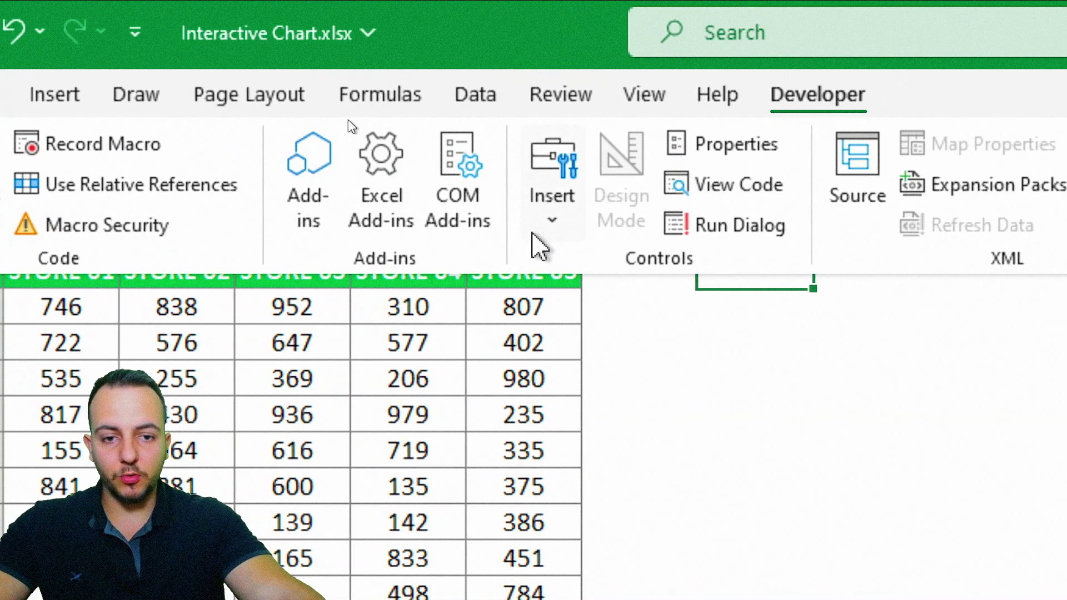
left_click(552, 222)
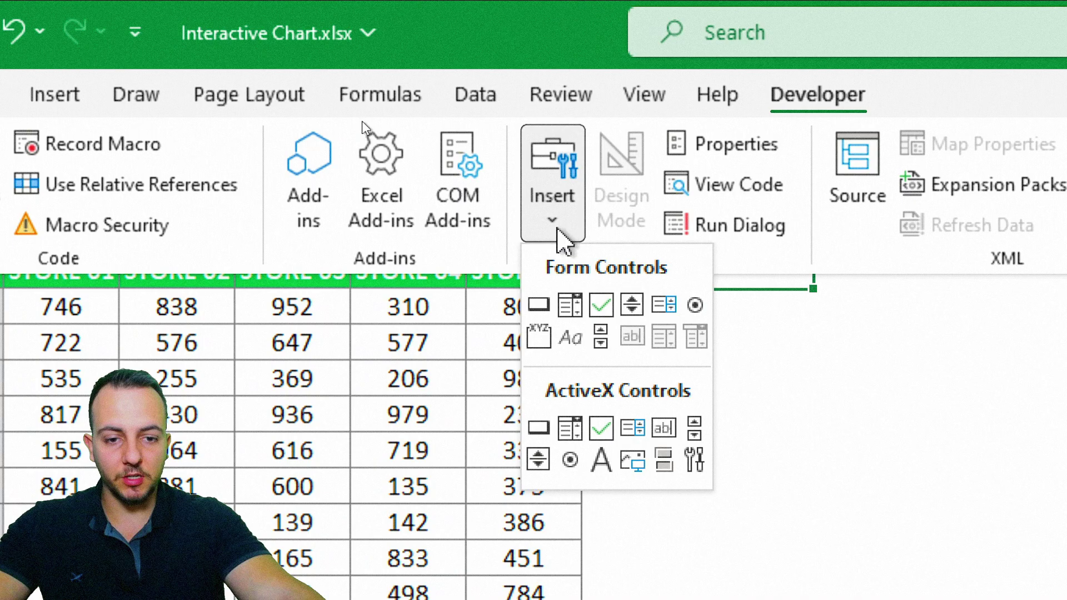
left_click(578, 305)
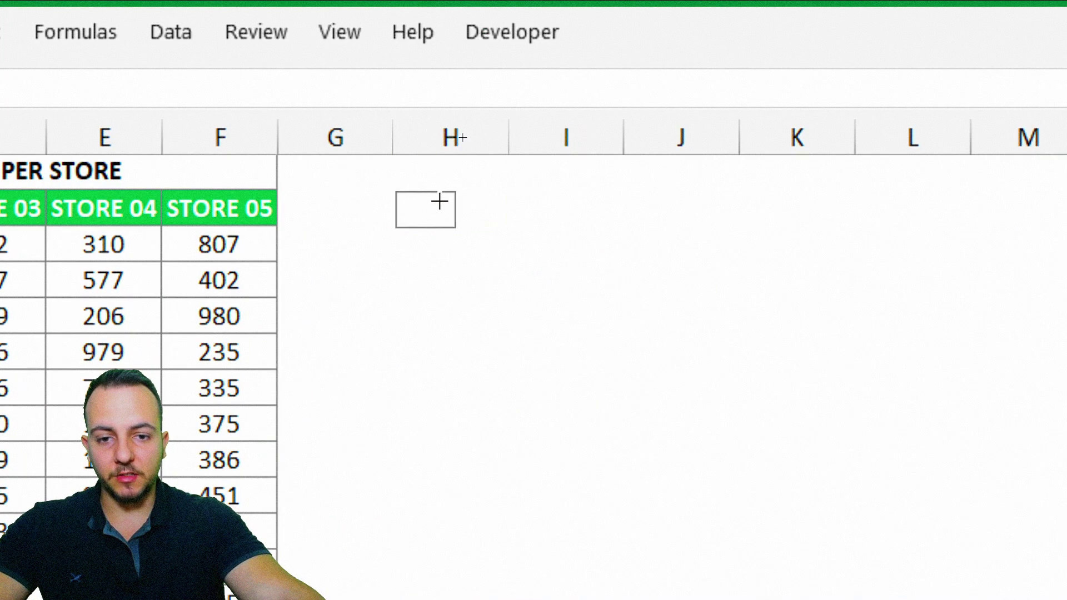
left_click_drag(439, 201, 740, 228)
left_click(600, 290)
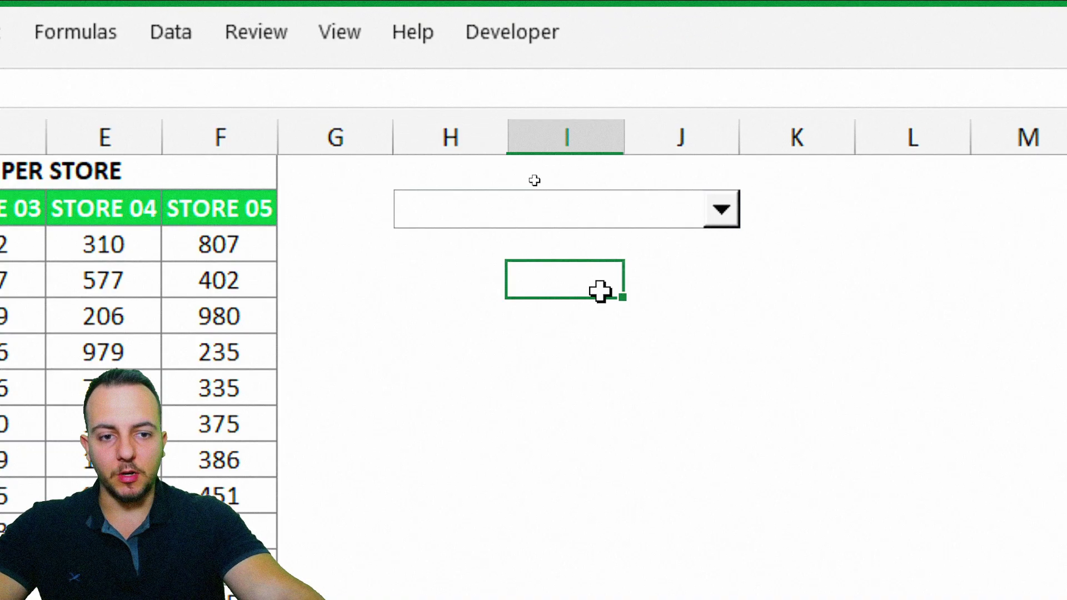
left_click(722, 218)
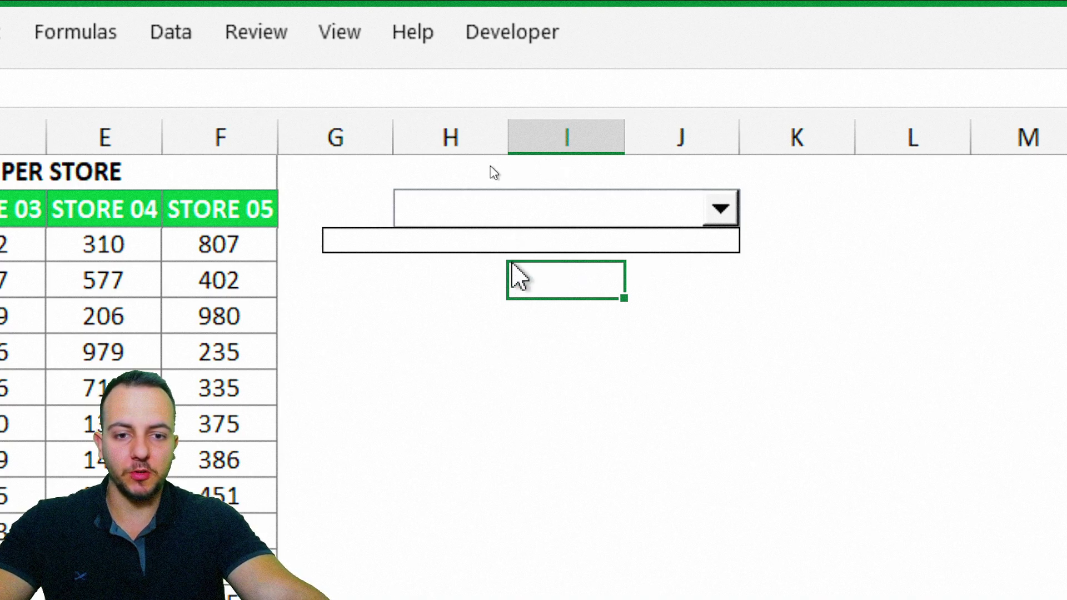
Step: Set the combo box's input range to the store headers $B$2:$F$2 and test its list
left_click(494, 295)
right_click(653, 207)
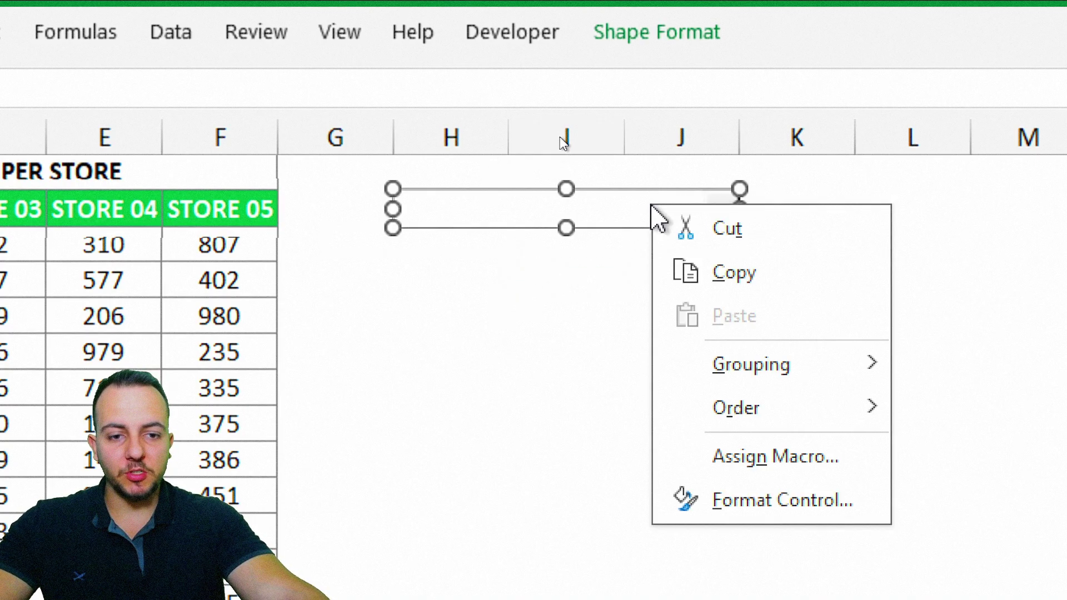
left_click(721, 503)
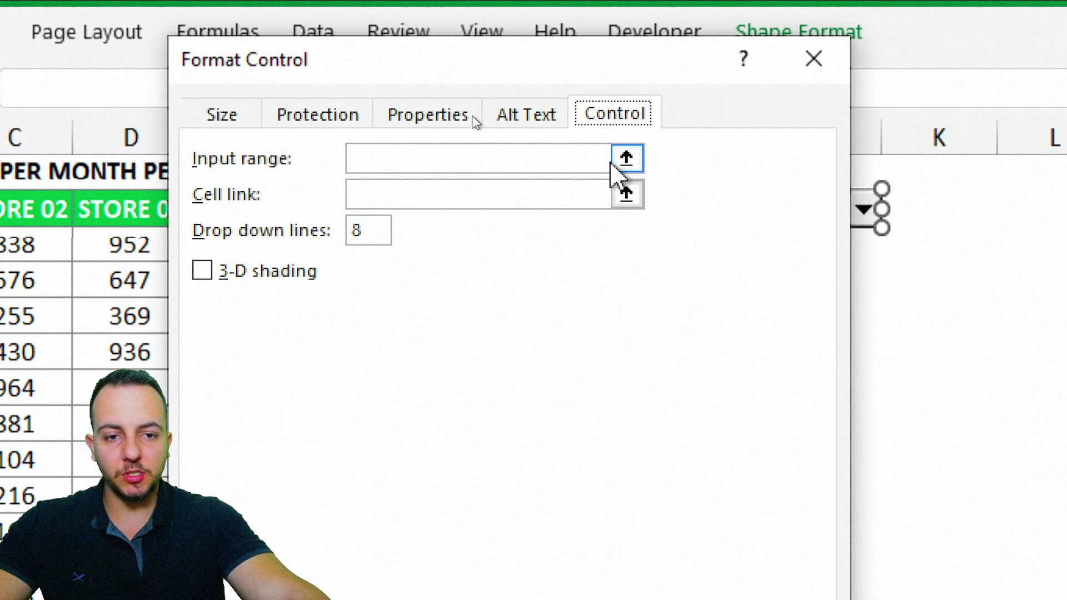
left_click(626, 158)
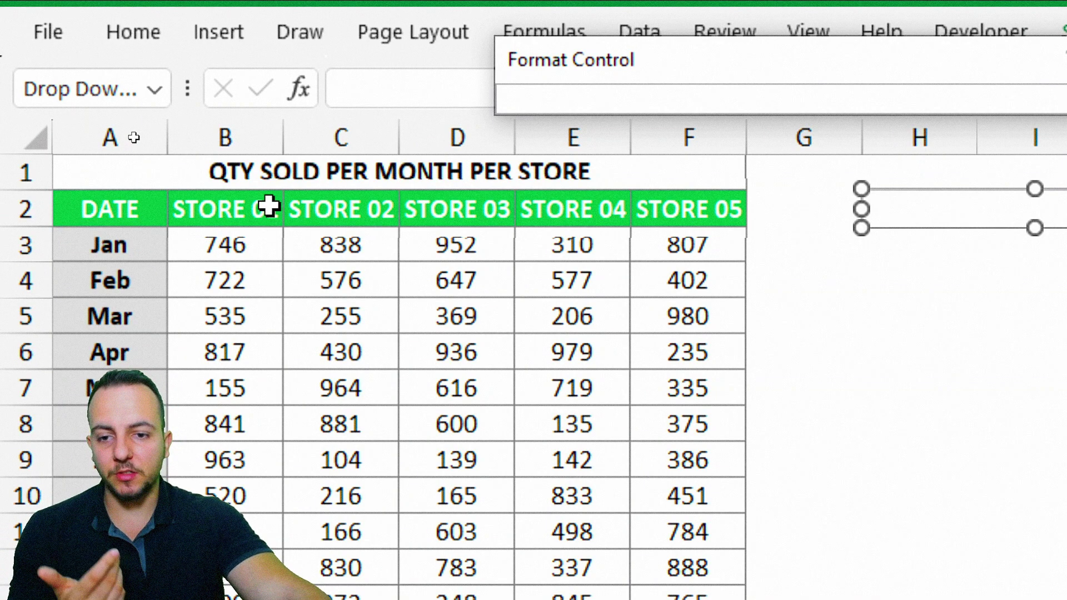
left_click_drag(269, 208, 686, 217)
left_click(829, 99)
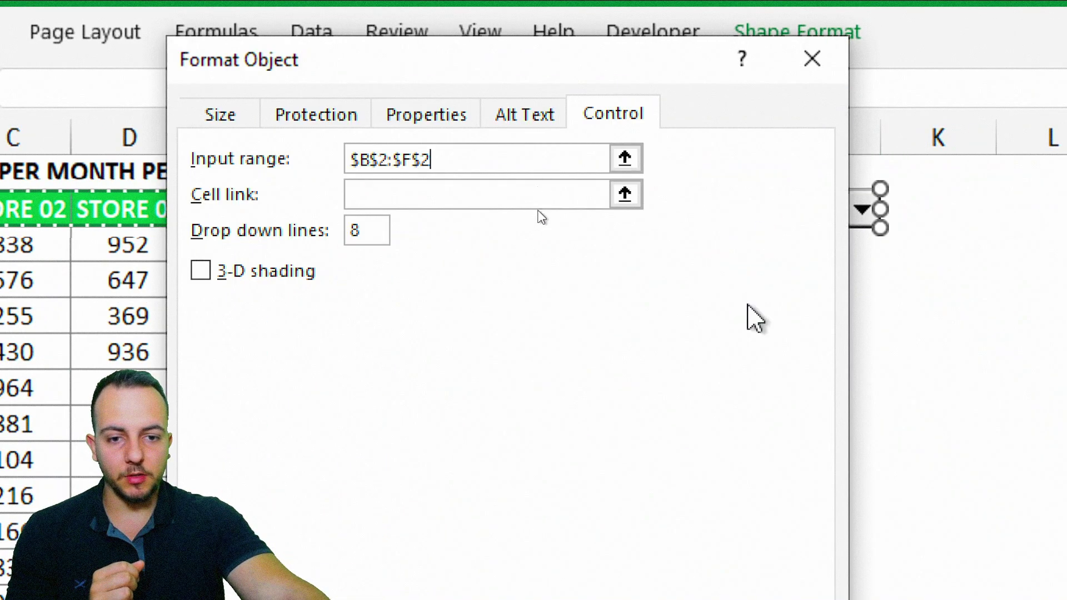
left_click(655, 503)
left_click(695, 273)
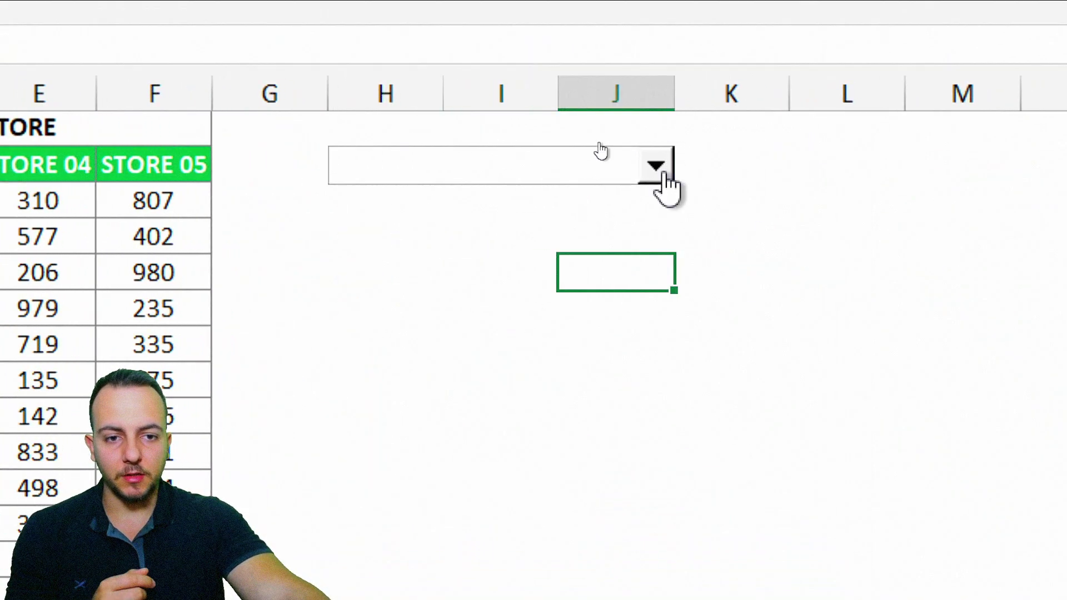
left_click(735, 165)
left_click(591, 314)
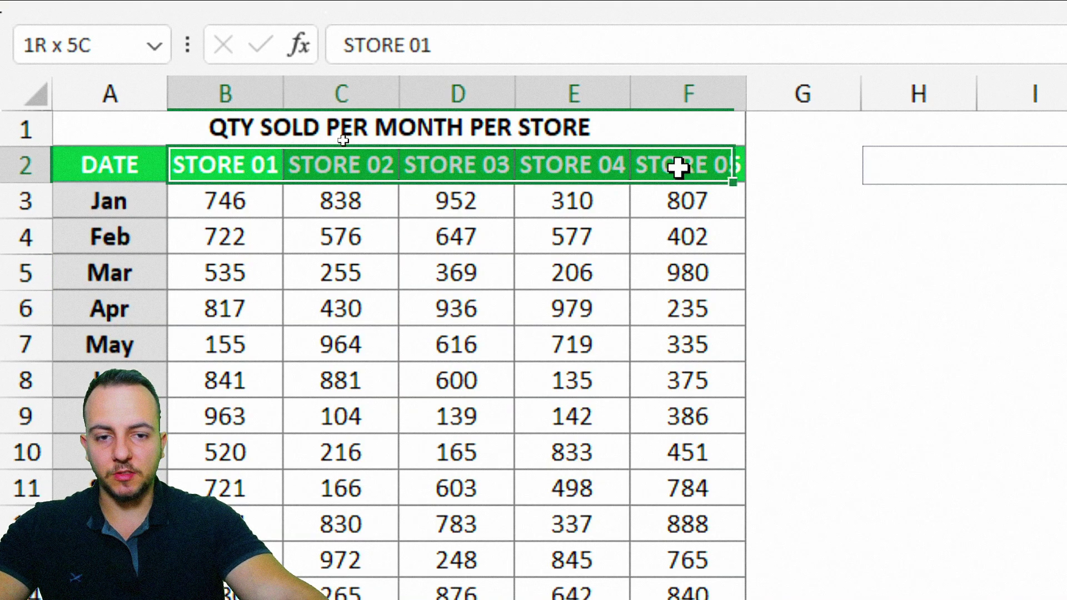
Step: Copy the store headers B2:F2 and paste them transposed into I4:I8
left_click_drag(677, 167, 678, 168)
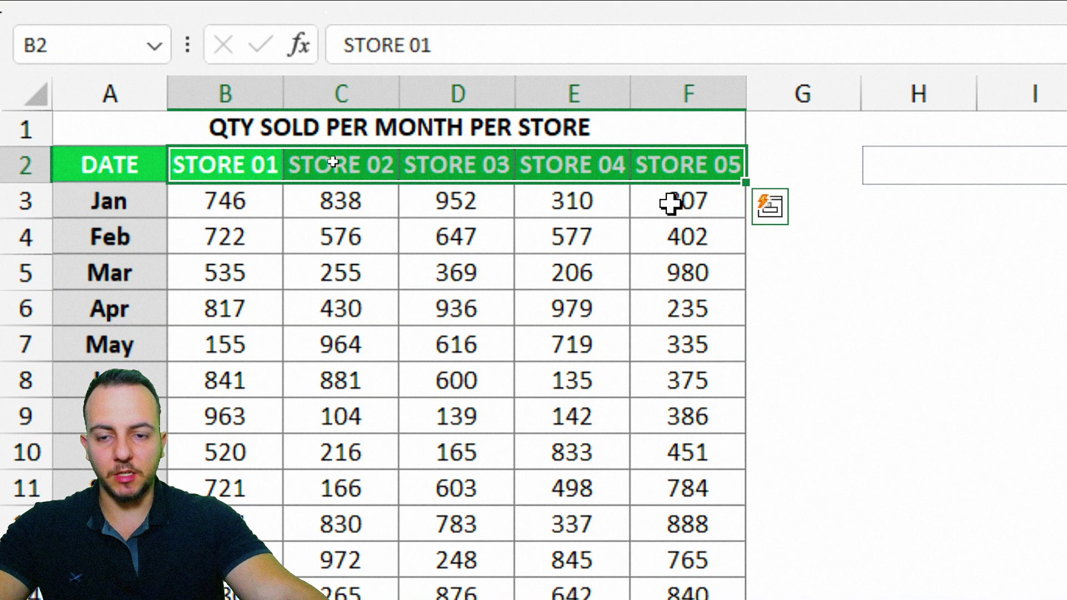
right_click(412, 163)
left_click(449, 189)
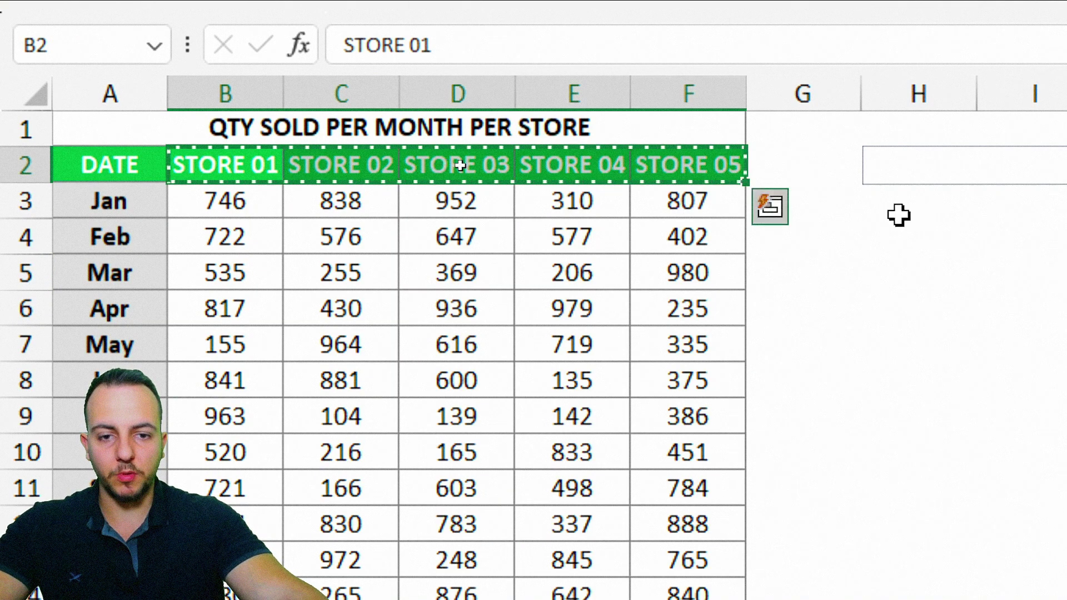
left_click_drag(295, 239, 549, 279)
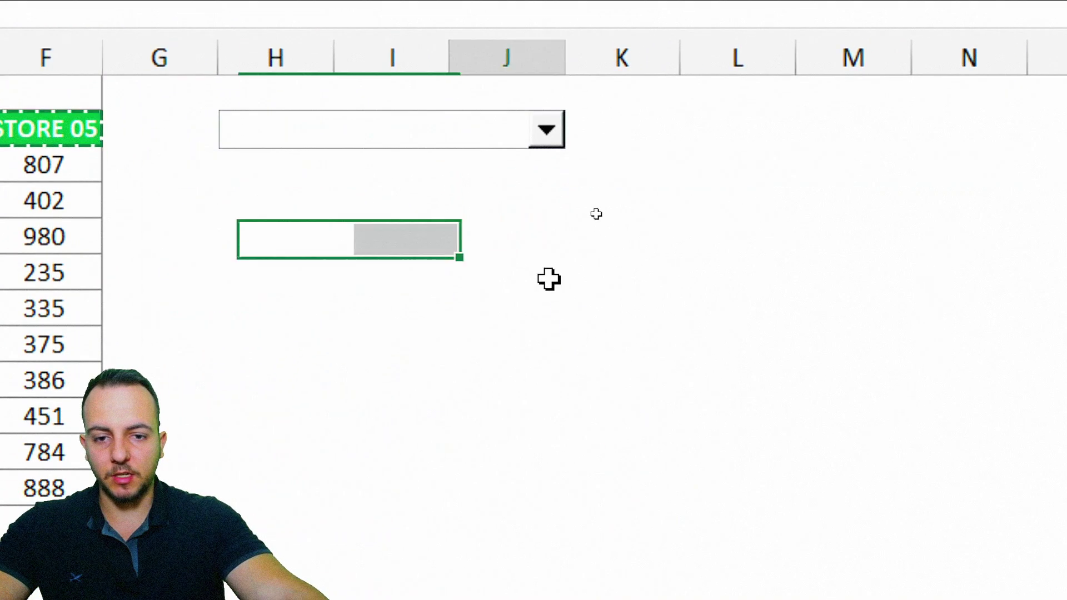
left_click(392, 199)
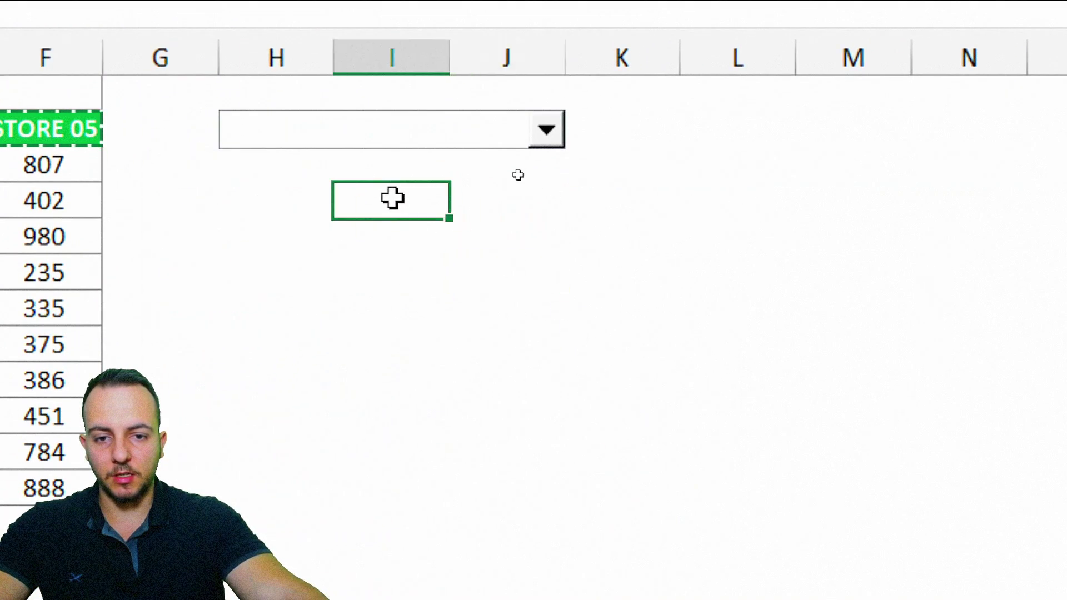
right_click(393, 203)
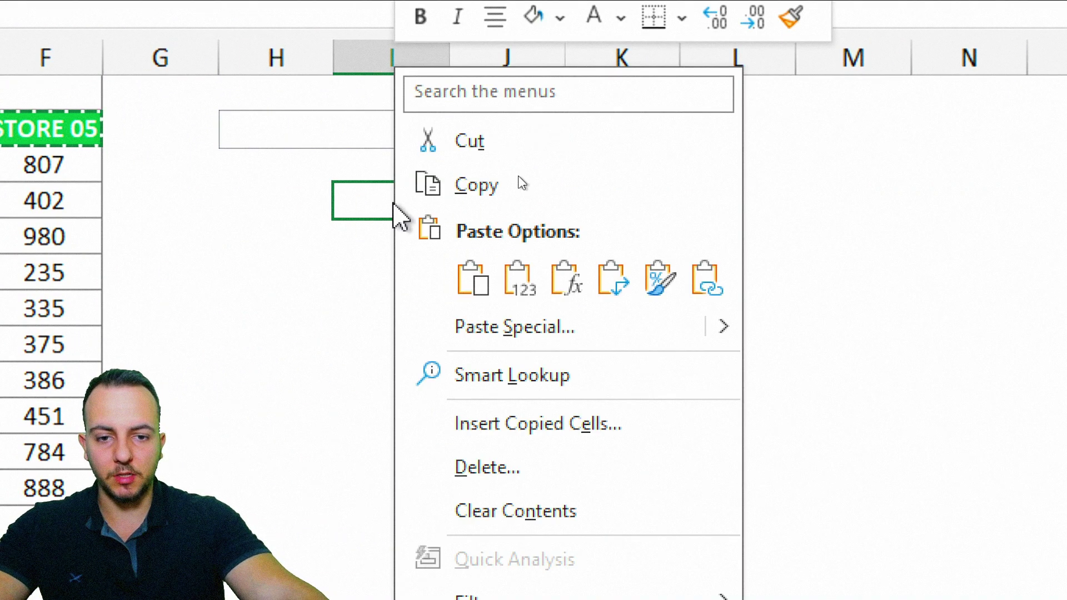
left_click(613, 295)
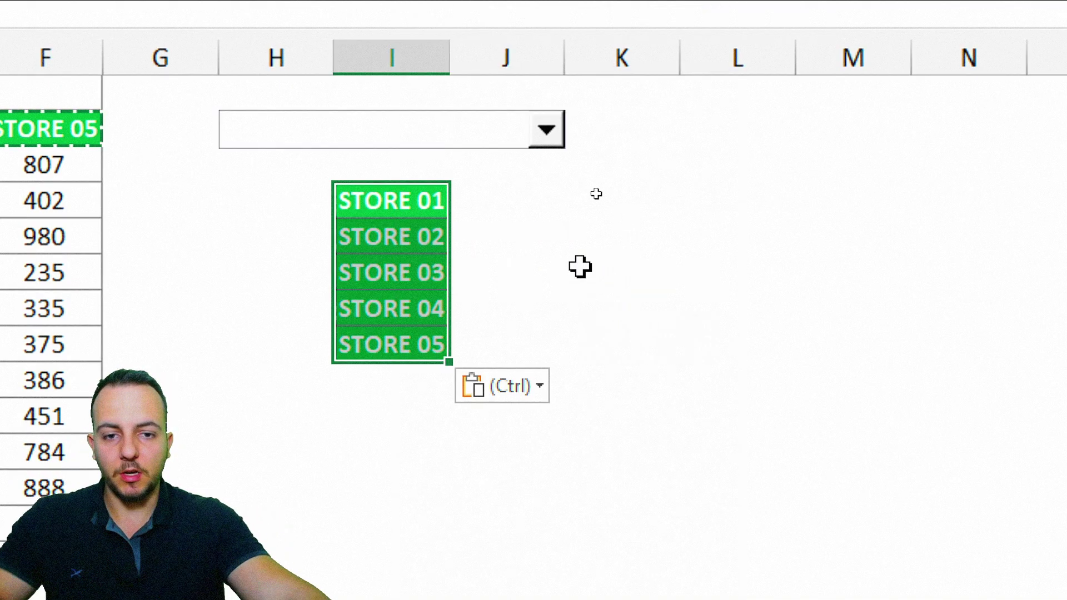
Step: Change the combo box's input range to $I$4:$I$8 in Format Control
right_click(477, 133)
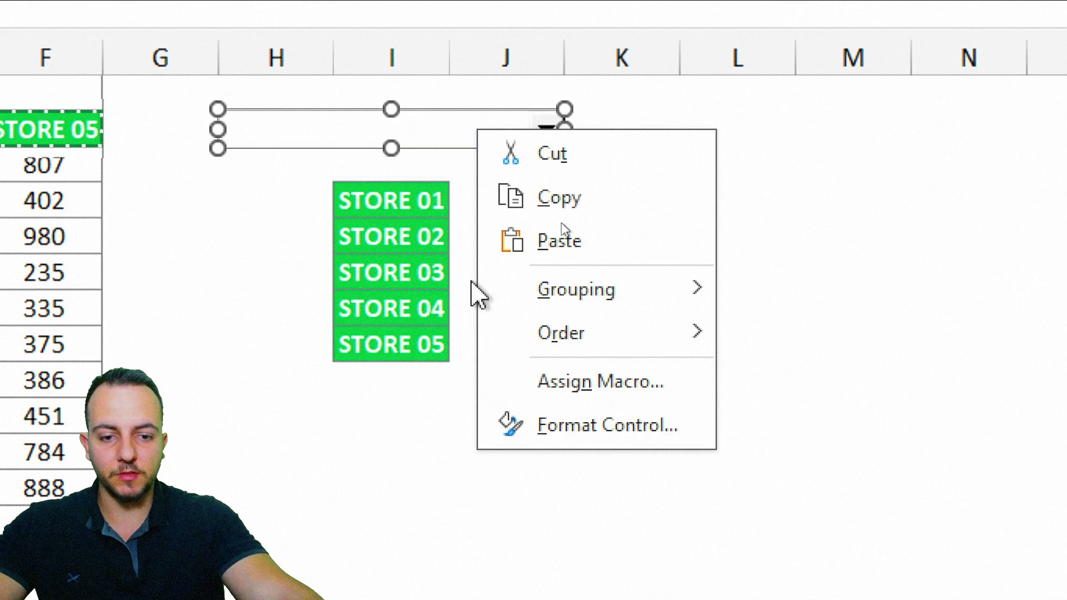
key("Escape")
left_click(308, 78)
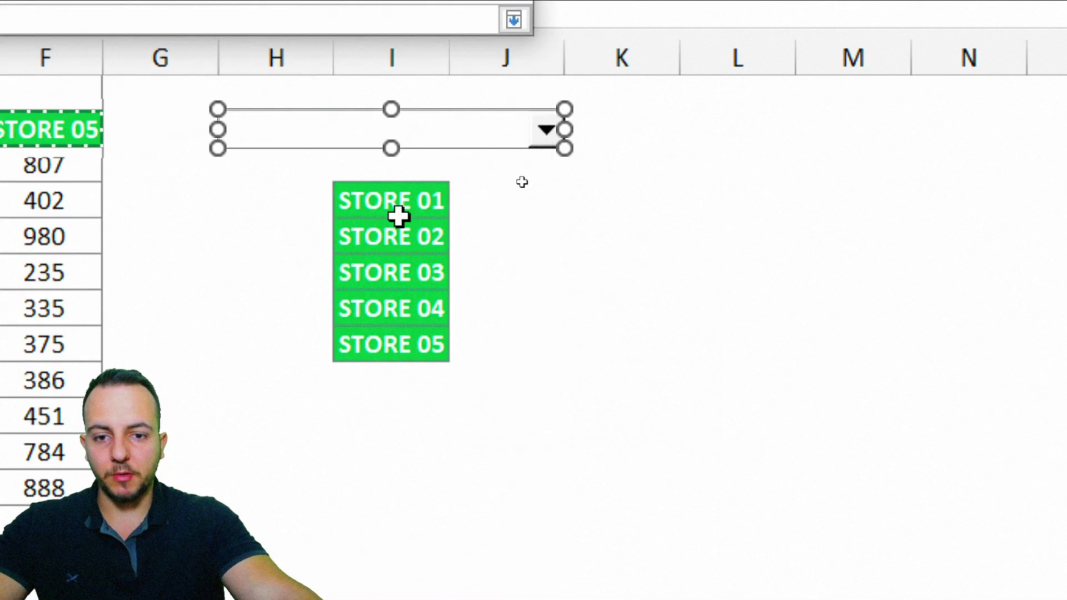
left_click(410, 212)
left_click_drag(410, 211, 384, 341)
key("Return")
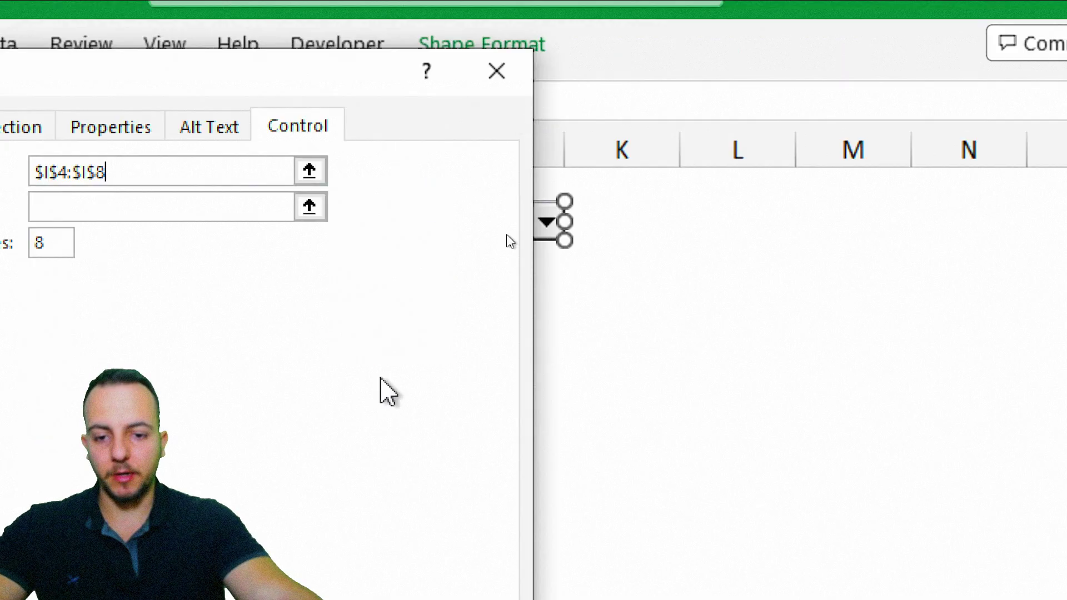
left_click(332, 511)
left_click(507, 170)
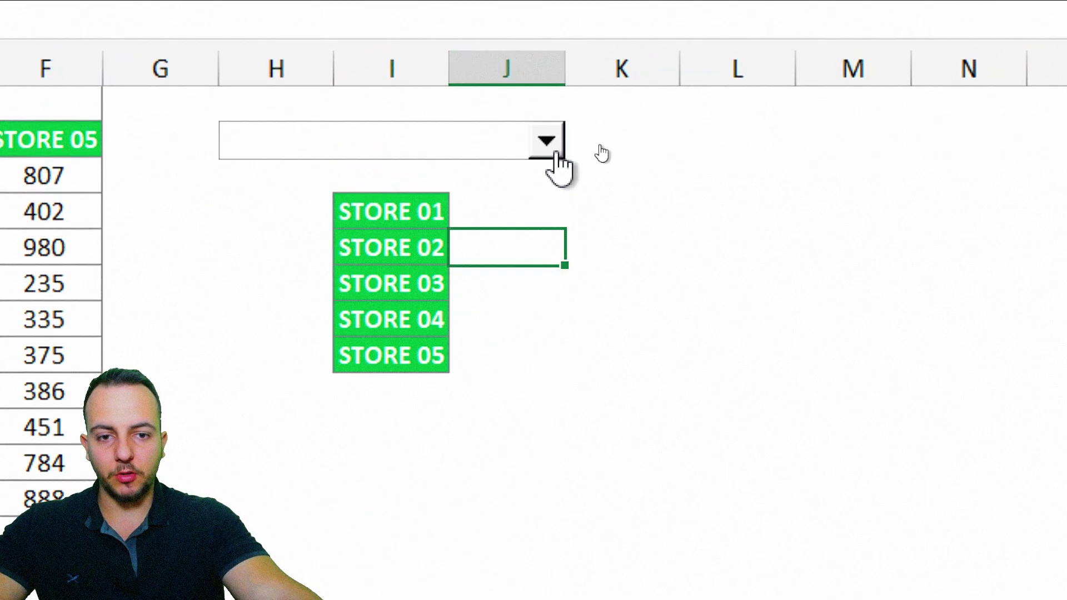
Step: Test the drop-down by choosing STORE 04, STORE 02, STORE 04, then STORE 05
left_click(556, 155)
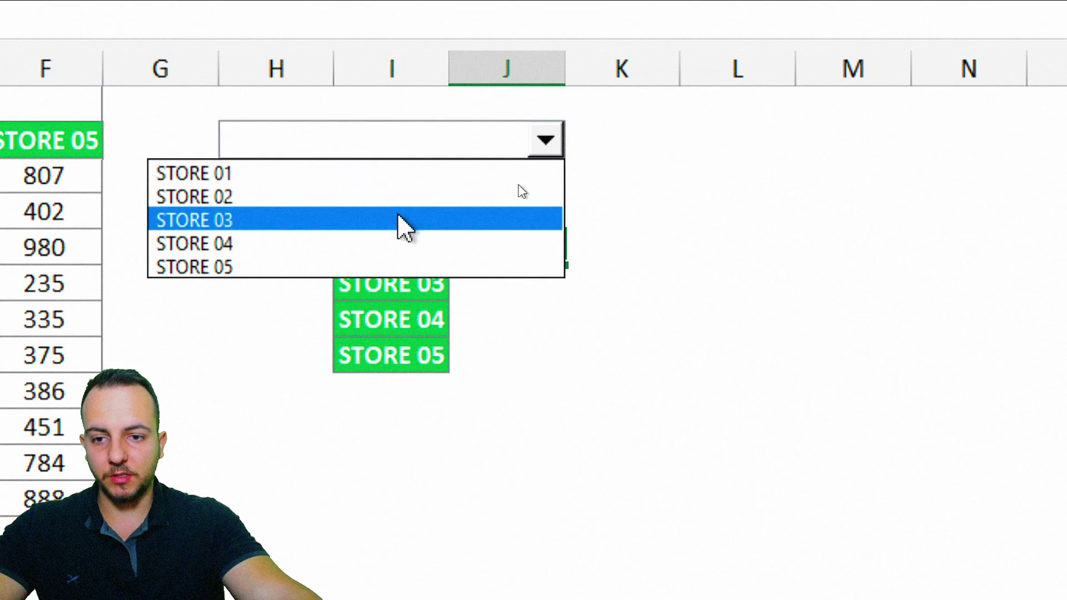
left_click(392, 243)
left_click(549, 155)
left_click(395, 197)
left_click(545, 141)
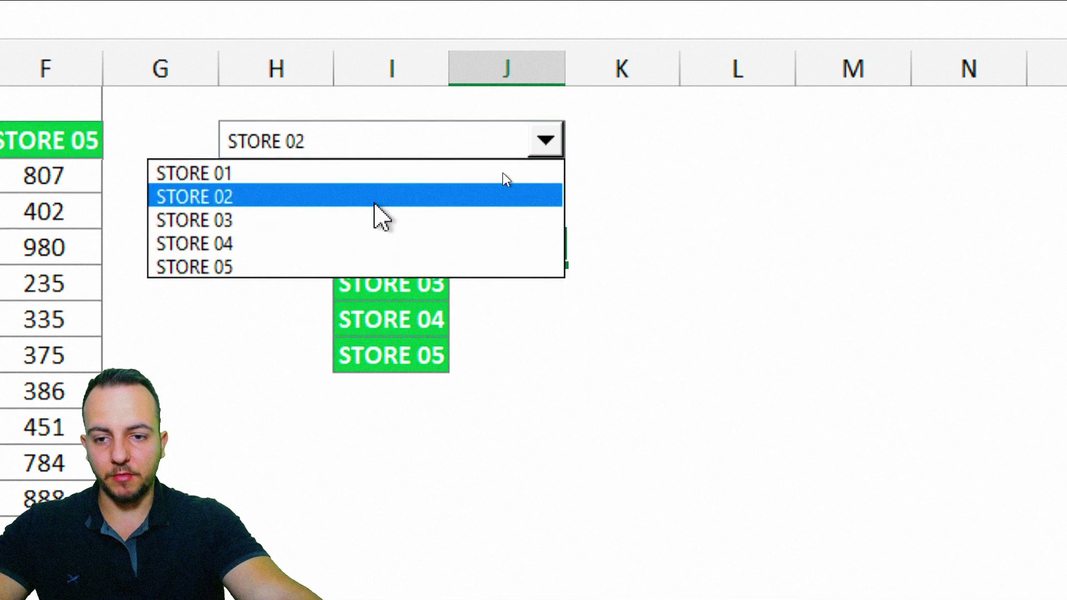
left_click(367, 242)
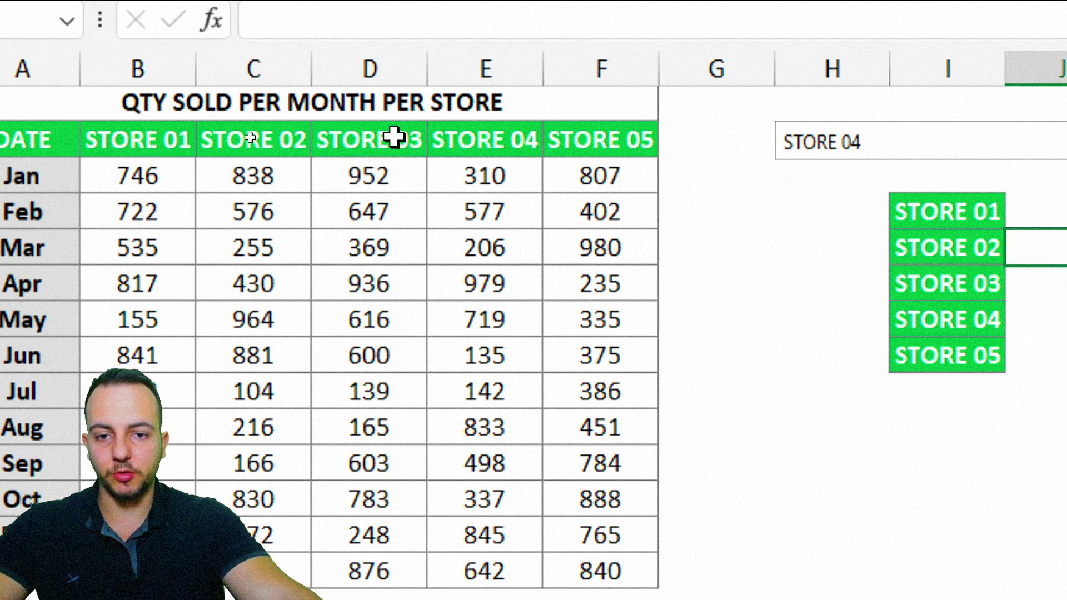
left_click(747, 145)
left_click(450, 266)
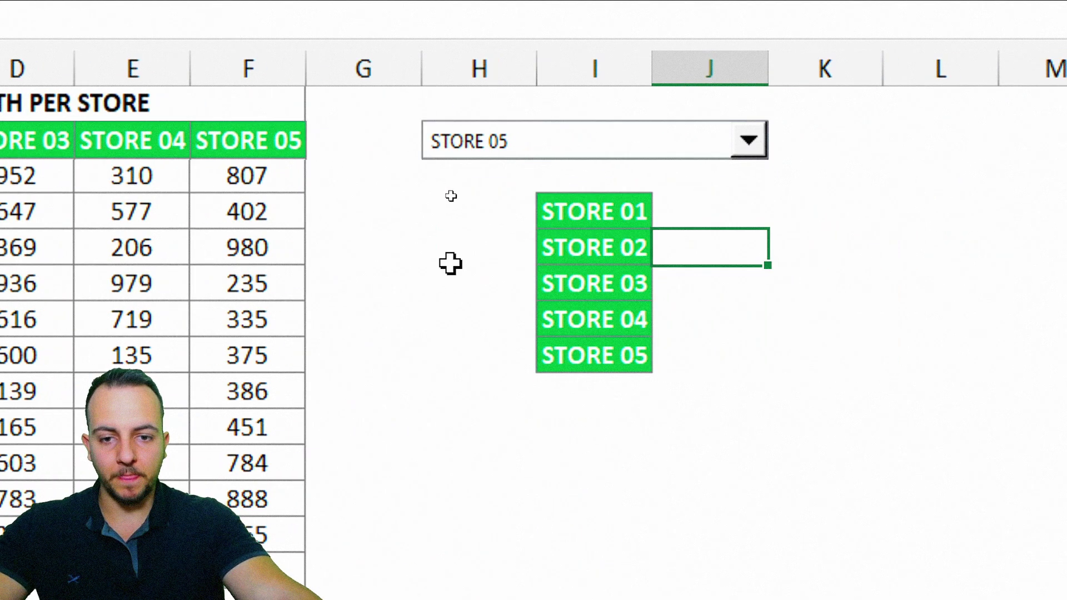
right_click(523, 149)
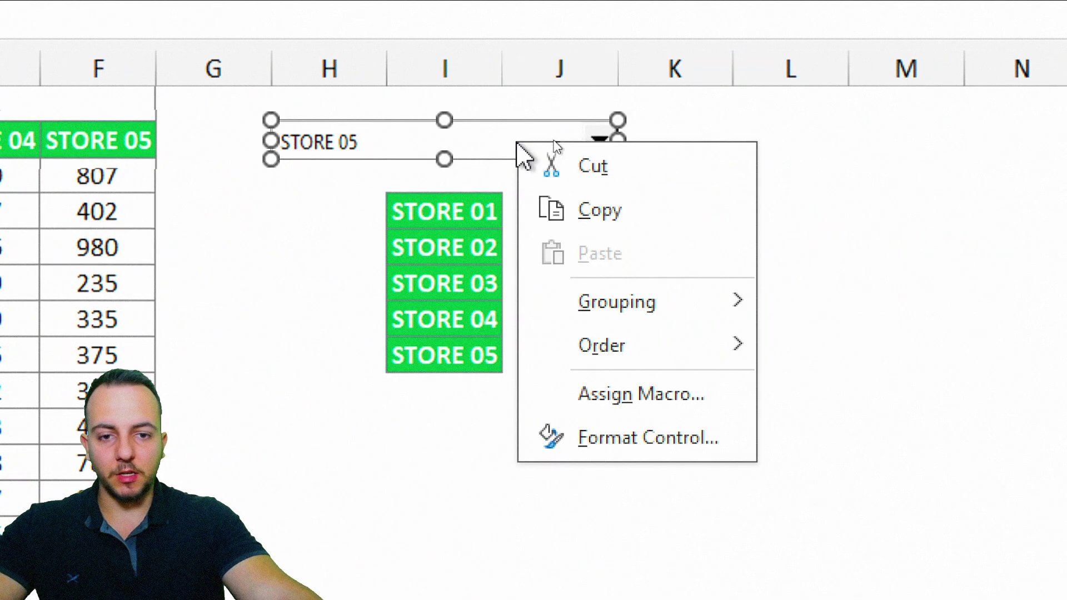
Step: Link the combo box's selection to cell J5 in Format Control
left_click(589, 438)
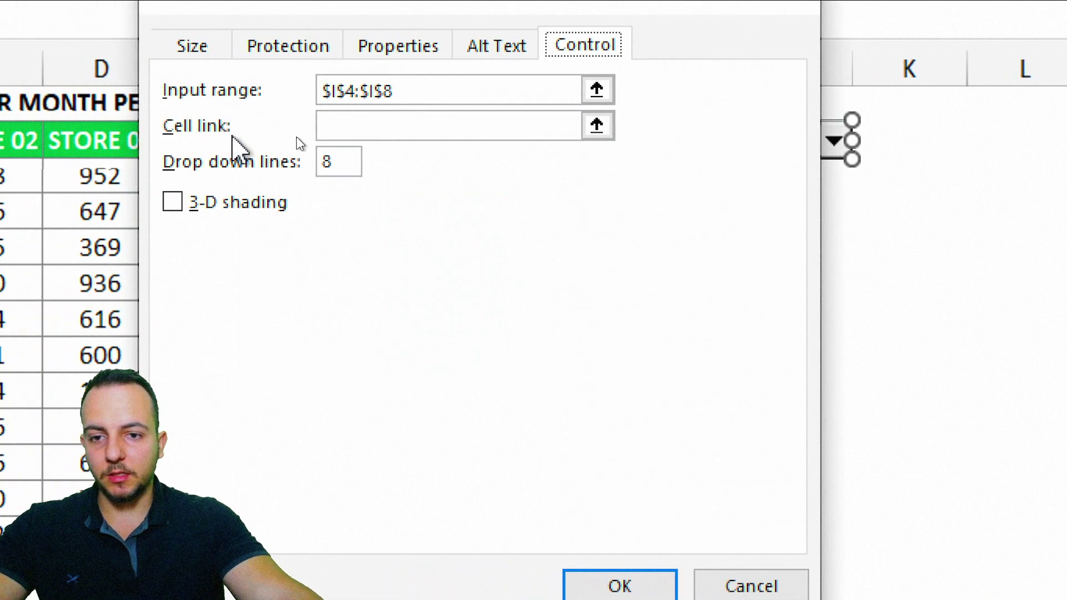
left_click(596, 125)
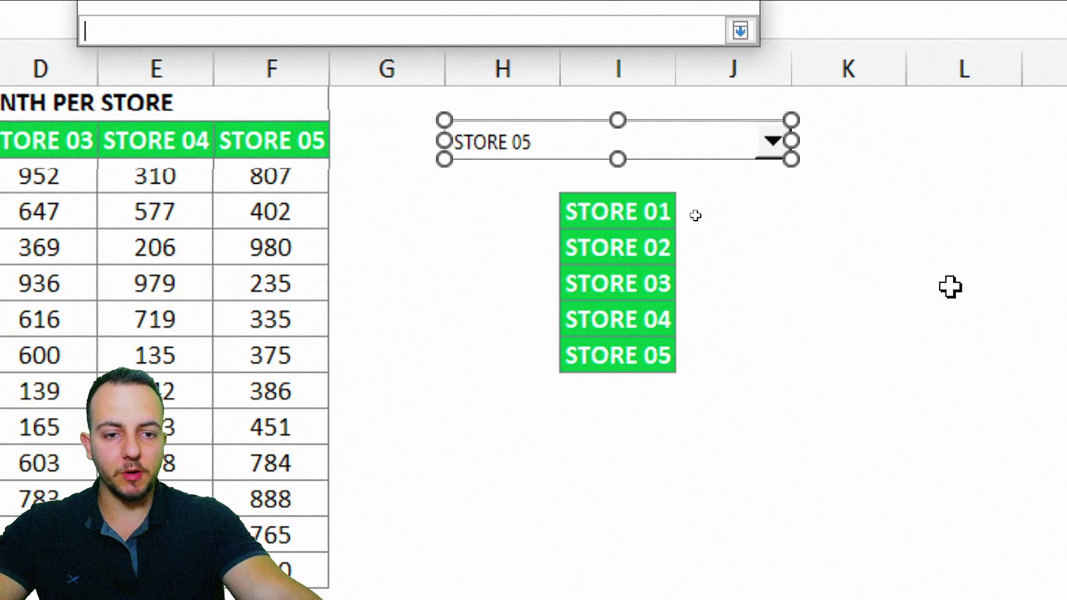
left_click(645, 319)
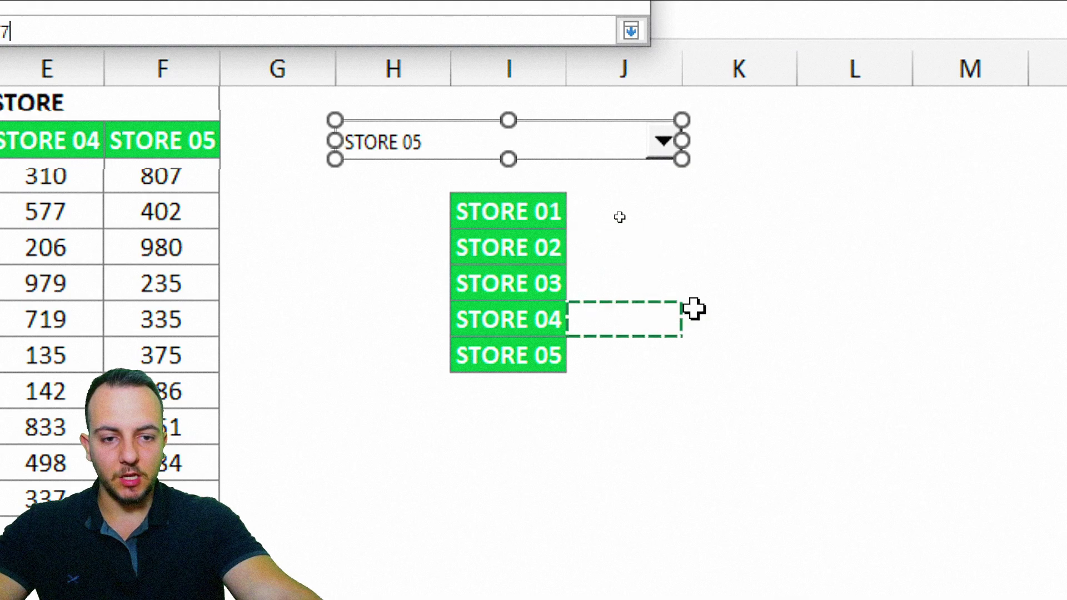
left_click(656, 248)
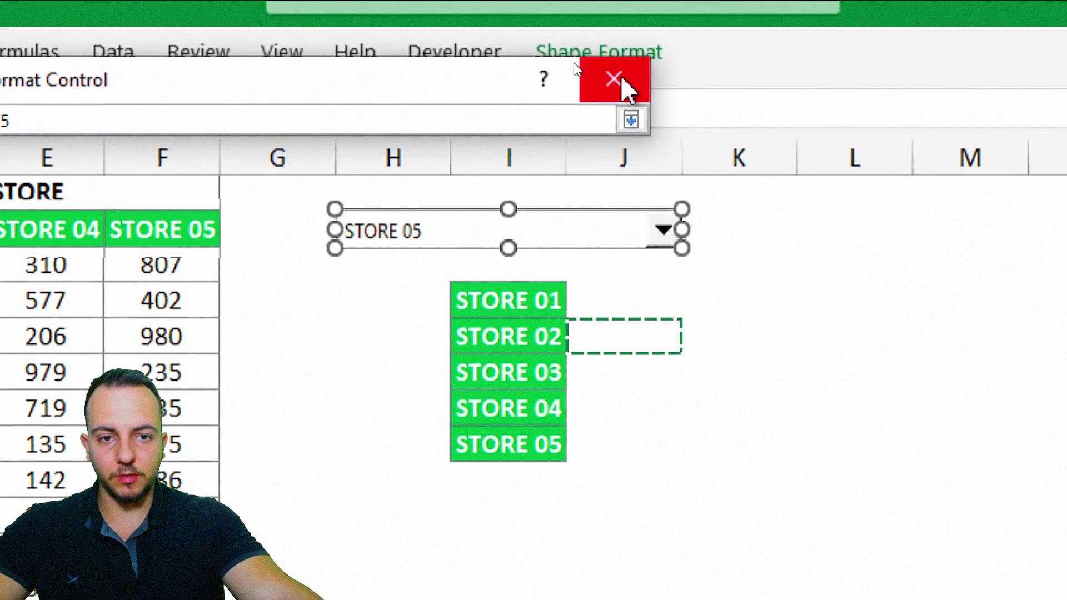
left_click(631, 31)
left_click(484, 539)
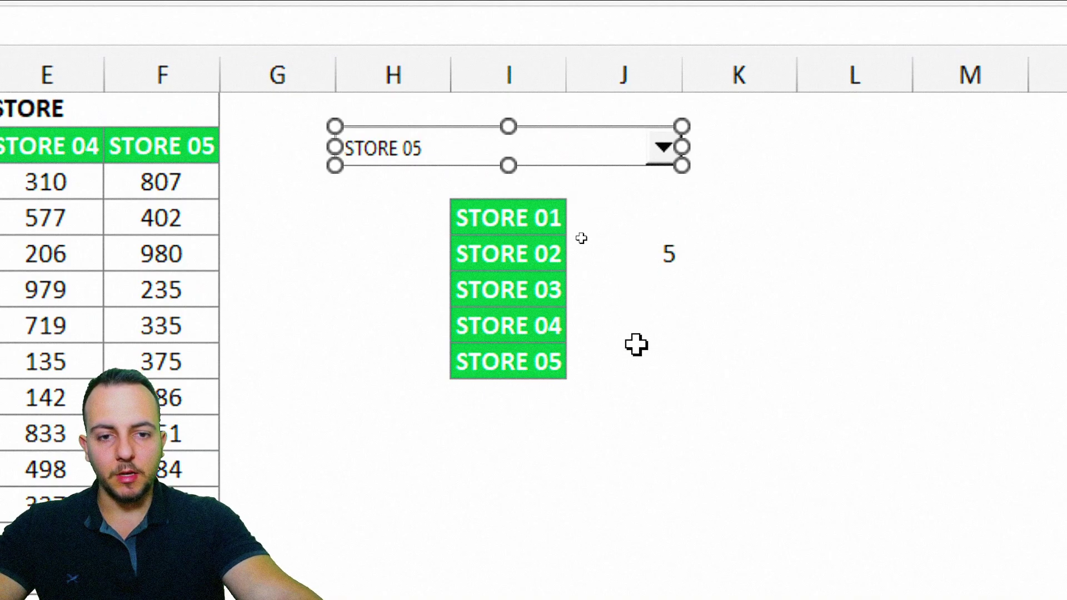
left_click(652, 244)
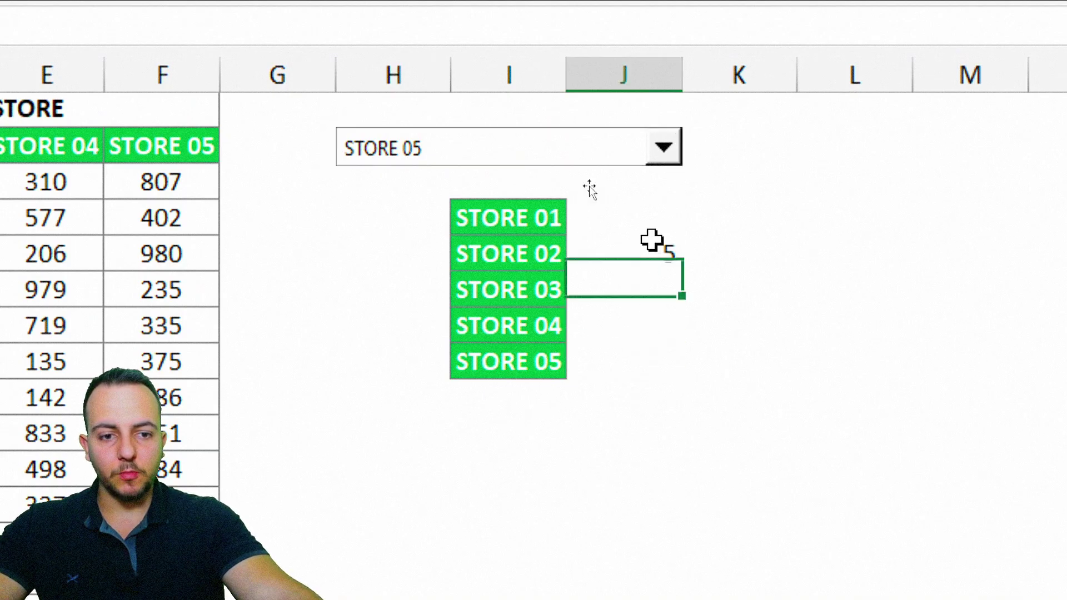
Step: Test the link by choosing STORE 02, then STORE 04, so J5 shows 4
left_click(663, 147)
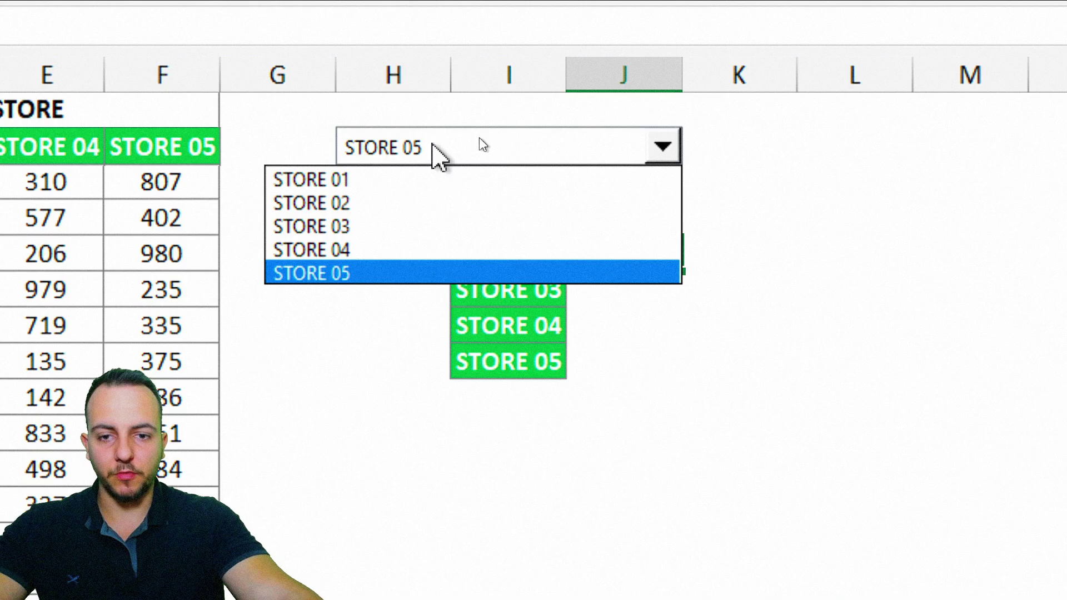
left_click(420, 203)
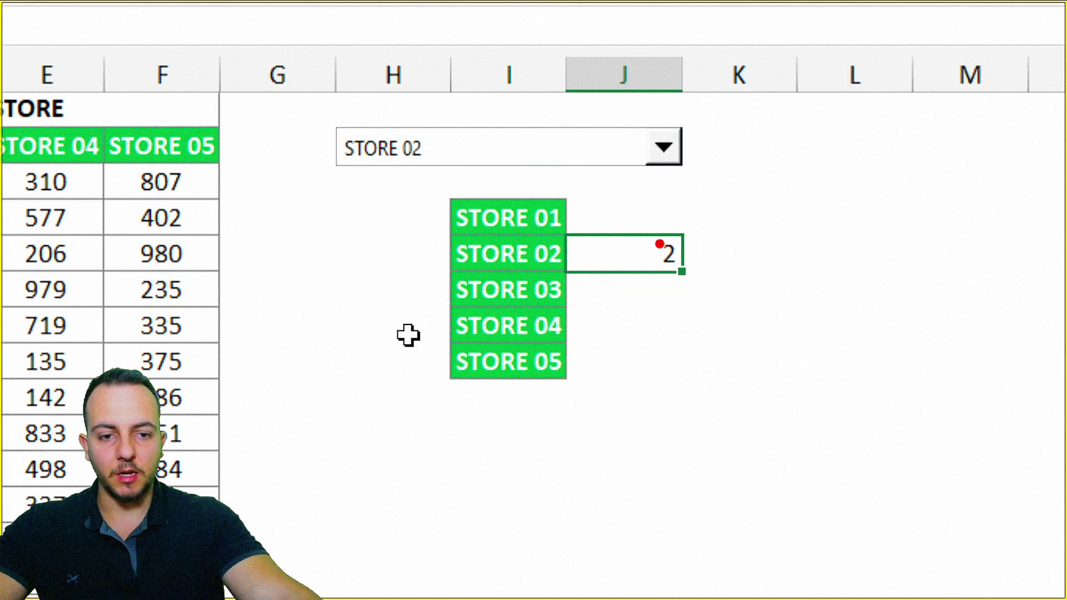
left_click_drag(639, 215, 689, 289)
left_click_drag(779, 239, 695, 261)
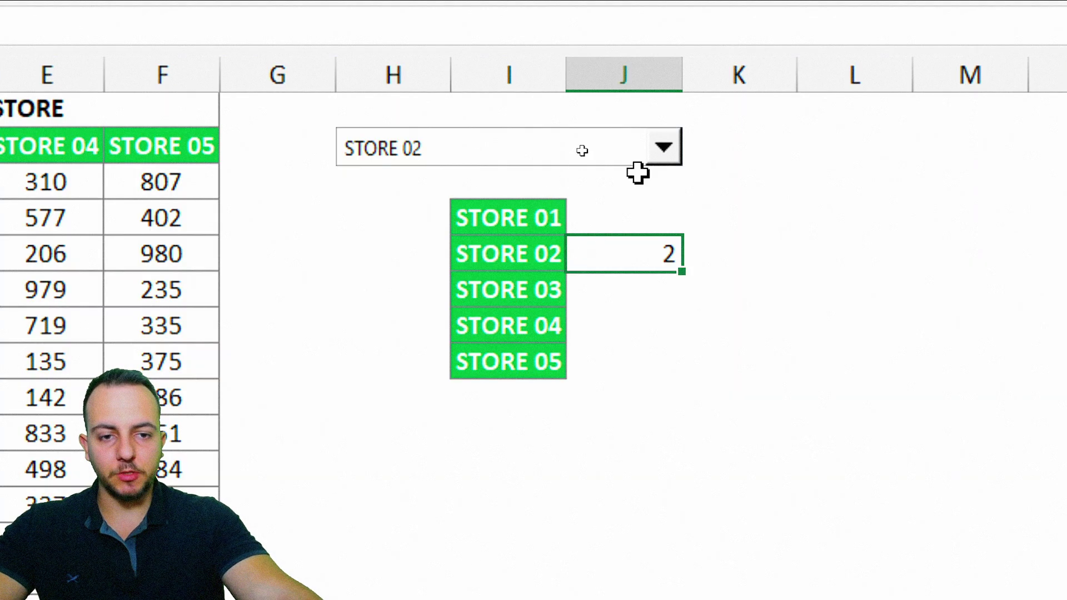
left_click(662, 152)
left_click(471, 251)
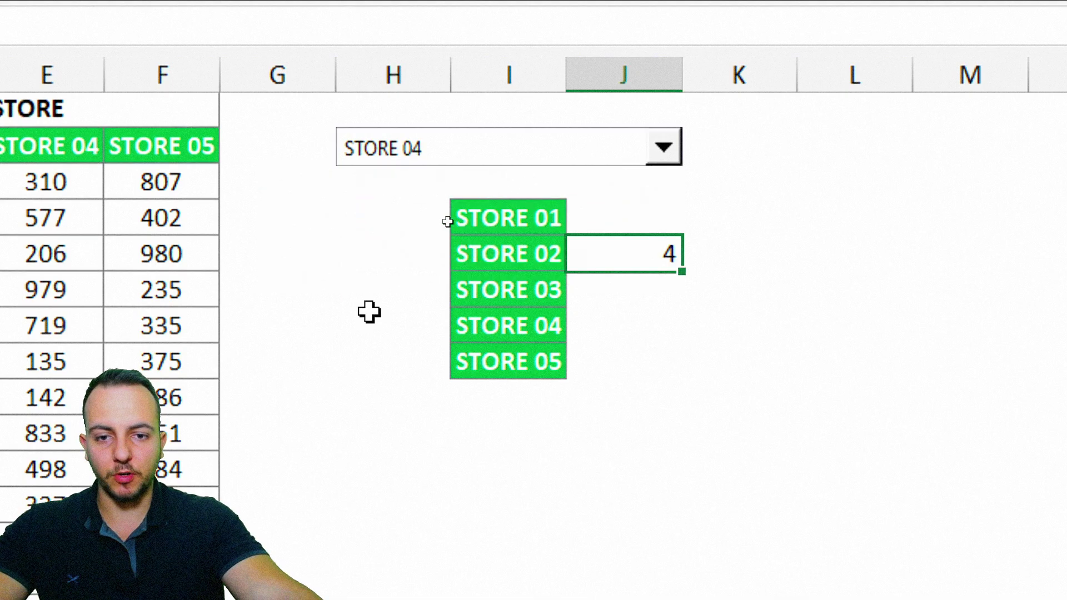
left_click_drag(628, 217, 682, 287)
left_click_drag(825, 262, 694, 261)
key("e")
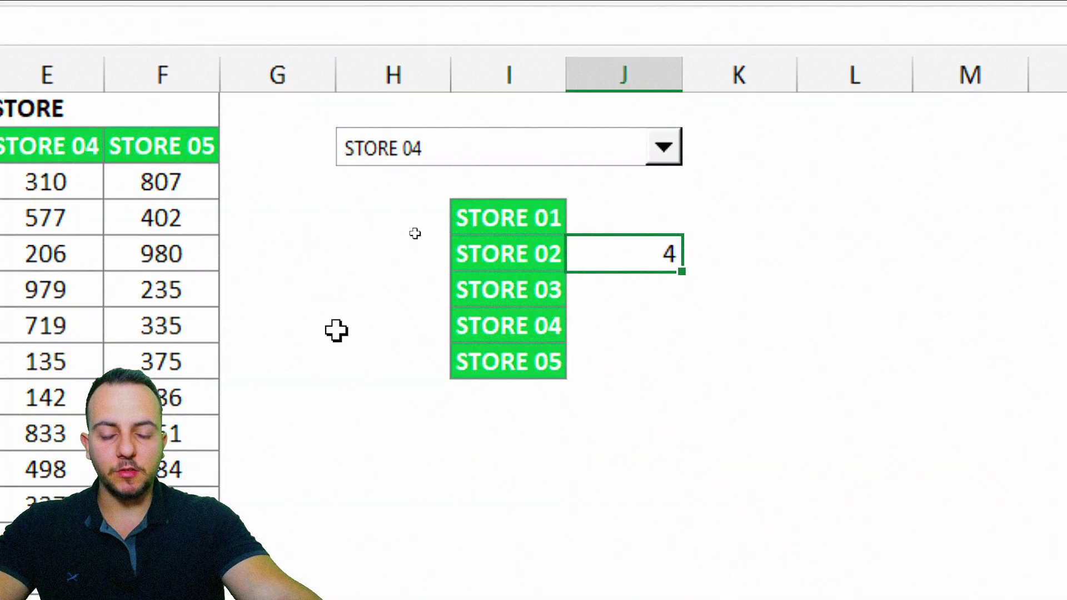
mouse_move(313, 110)
left_mouse_down()
mouse_move(451, 170)
mouse_move(594, 174)
left_mouse_up()
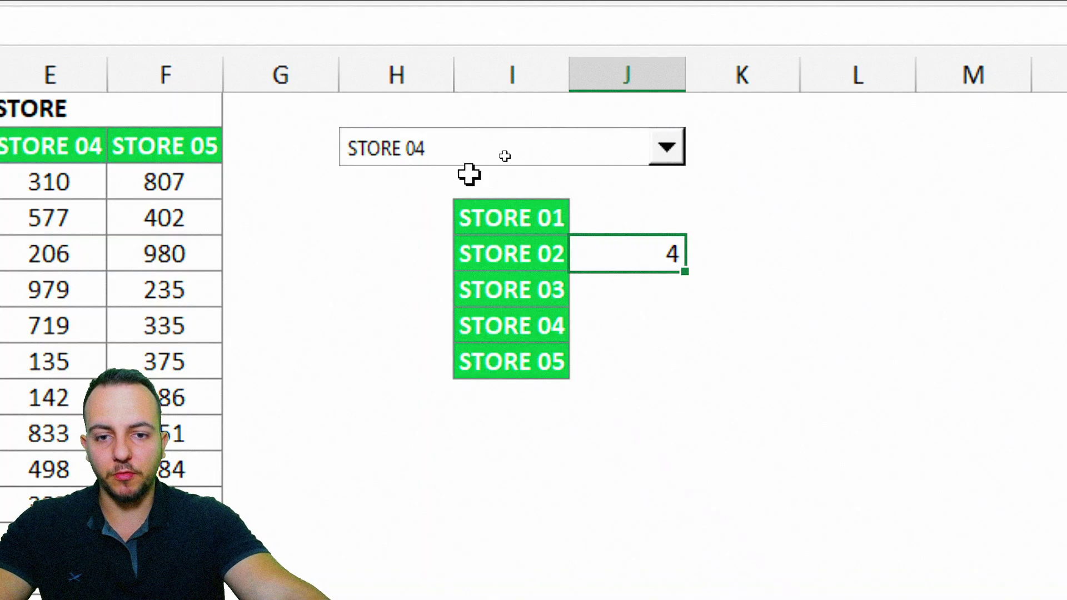
mouse_move(634, 238)
left_mouse_down()
mouse_move(714, 222)
mouse_move(656, 217)
left_mouse_up()
key("e")
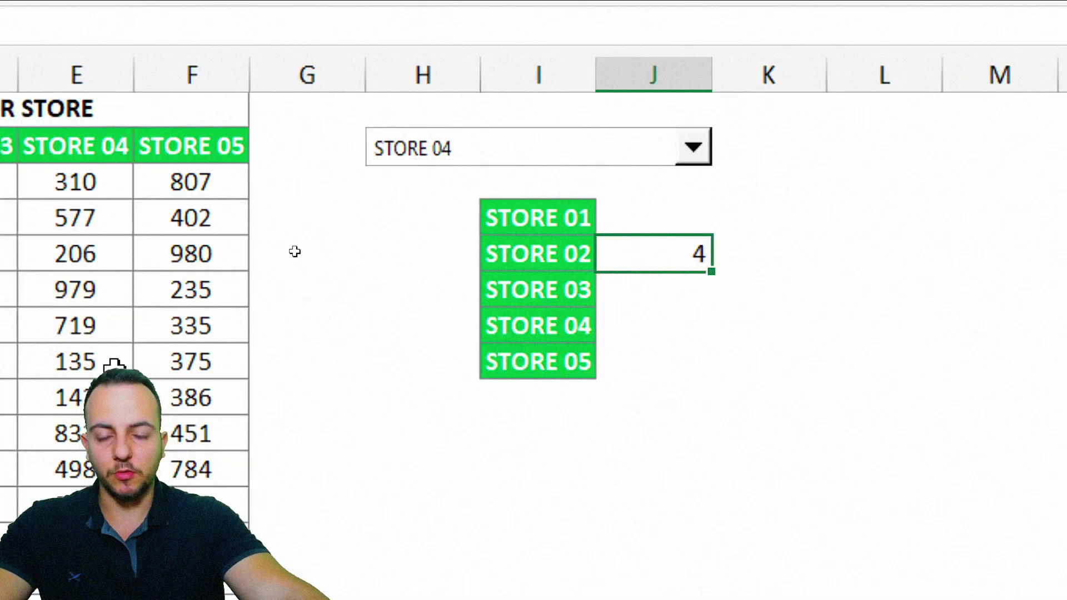
left_click_drag(218, 212, 241, 286)
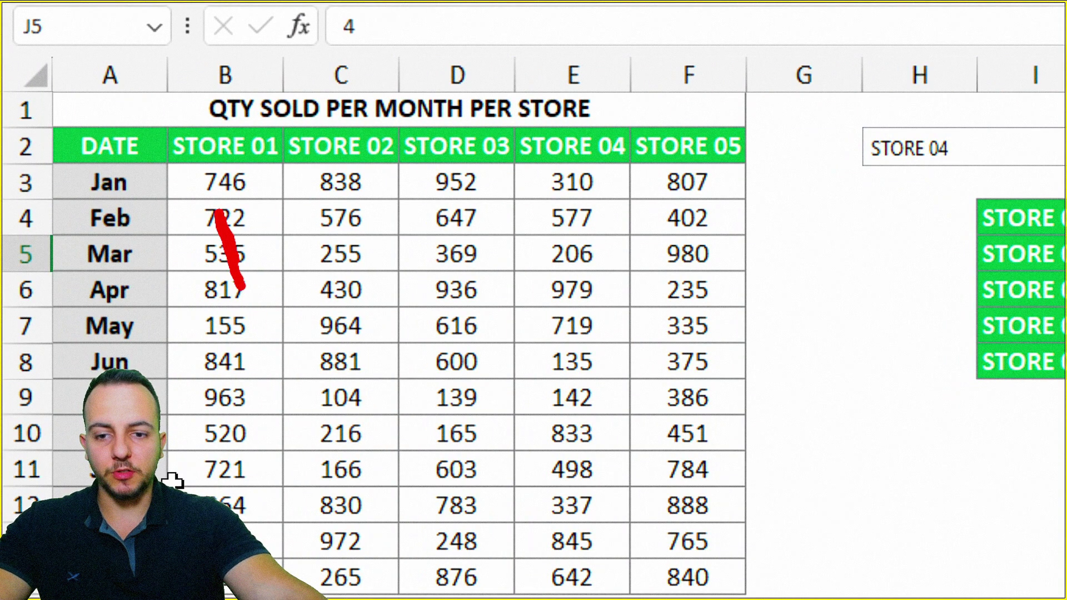
left_click_drag(346, 213, 366, 299)
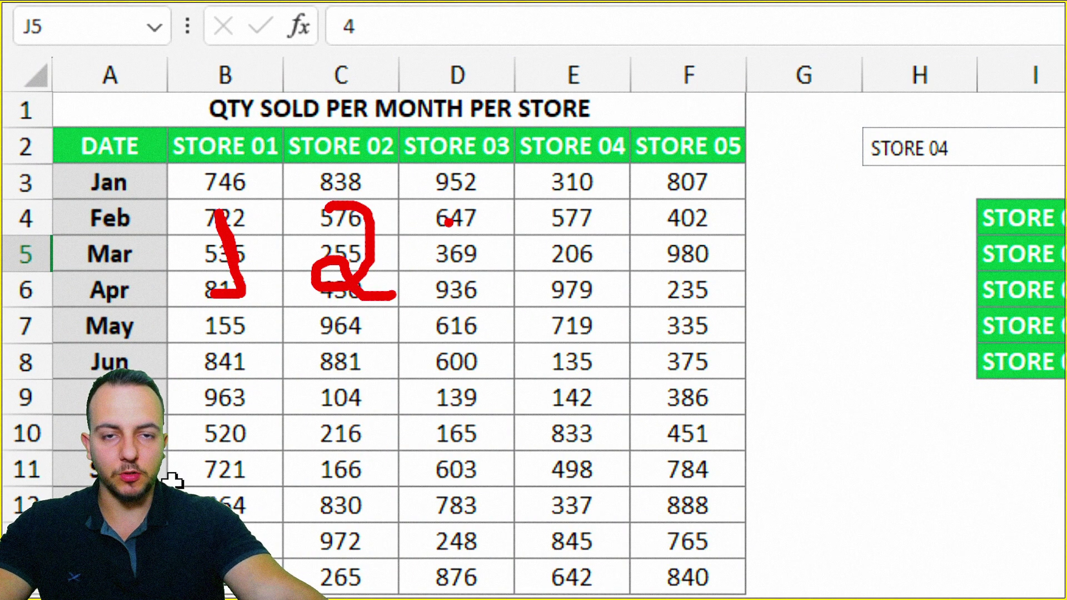
left_click_drag(449, 221, 494, 257)
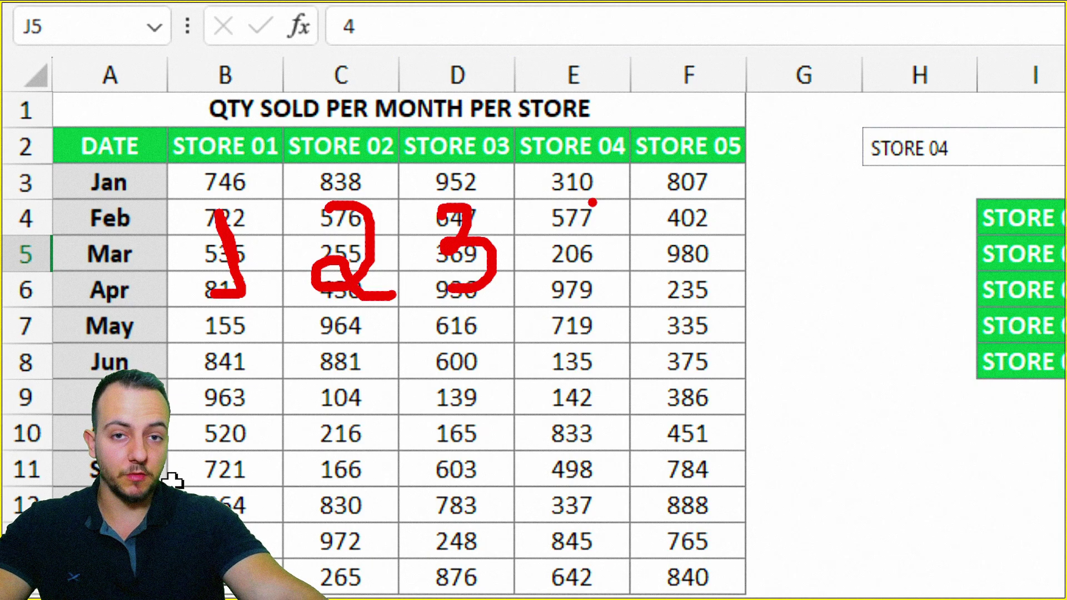
mouse_move(594, 203)
left_mouse_down()
mouse_move(559, 226)
mouse_move(573, 197)
left_mouse_up()
left_click_drag(572, 211, 573, 306)
mouse_move(502, 177)
left_mouse_down()
mouse_move(587, 284)
mouse_move(599, 330)
left_mouse_up()
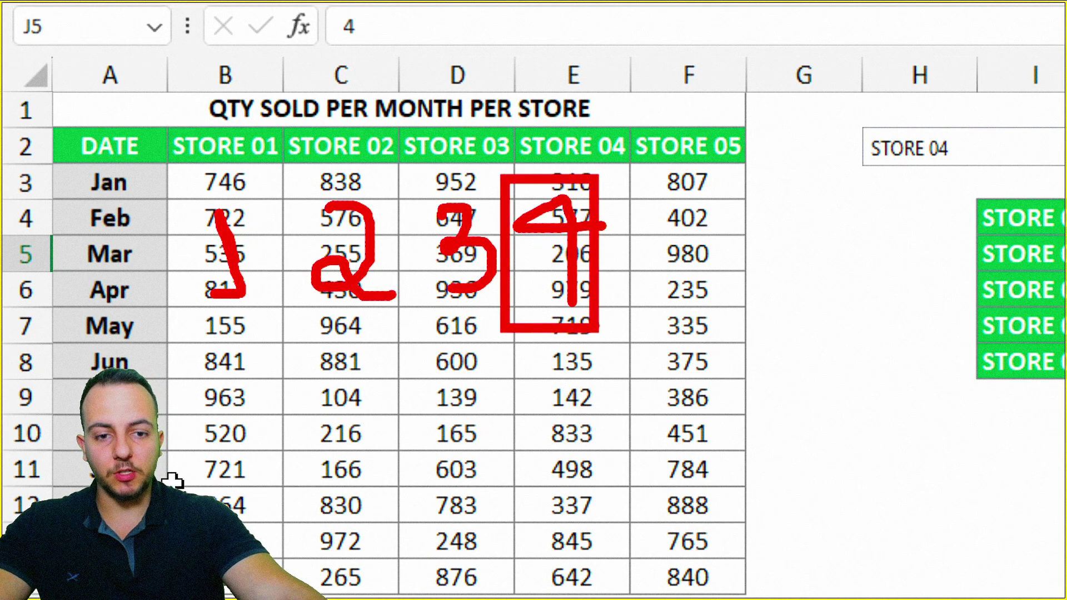
left_click_drag(656, 290, 938, 261)
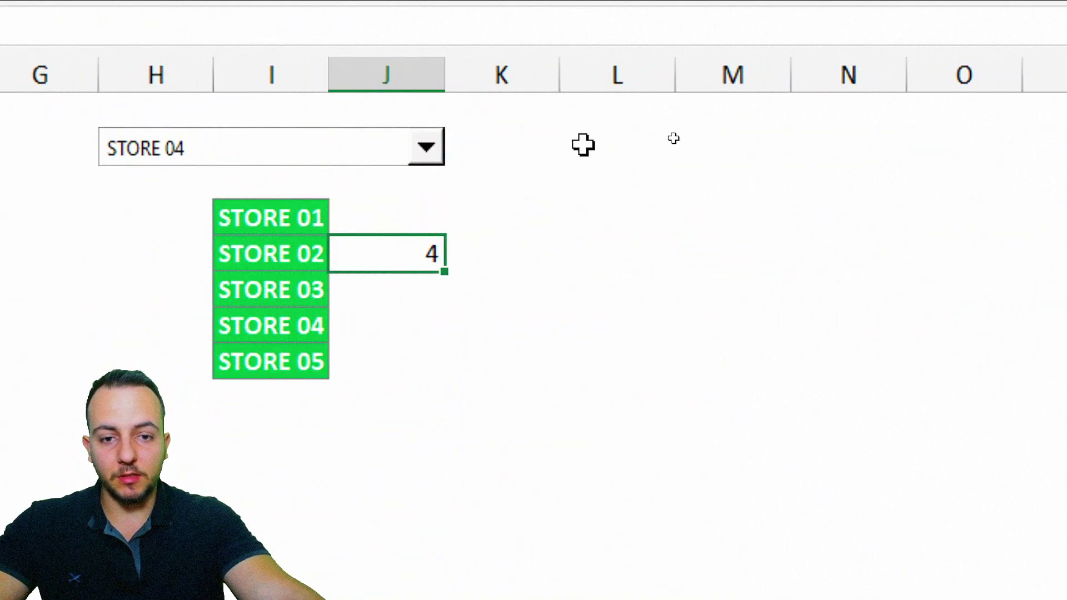
Step: In K2, build =INDEX(B2:F14,,J5) with the store table as range and J5 as column
left_click(535, 151)
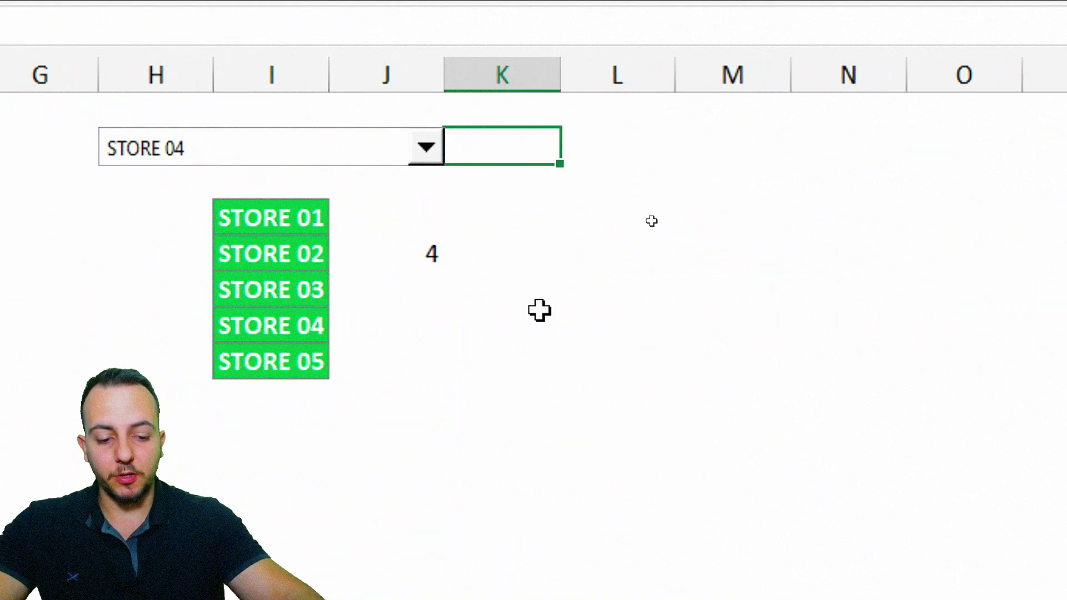
type("=index")
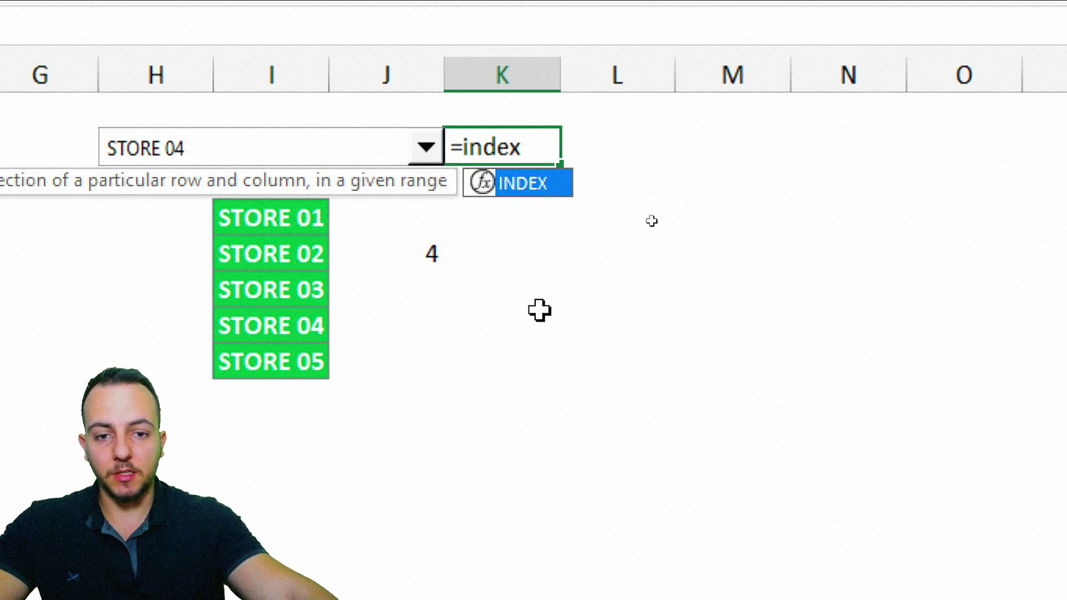
double_click(540, 192)
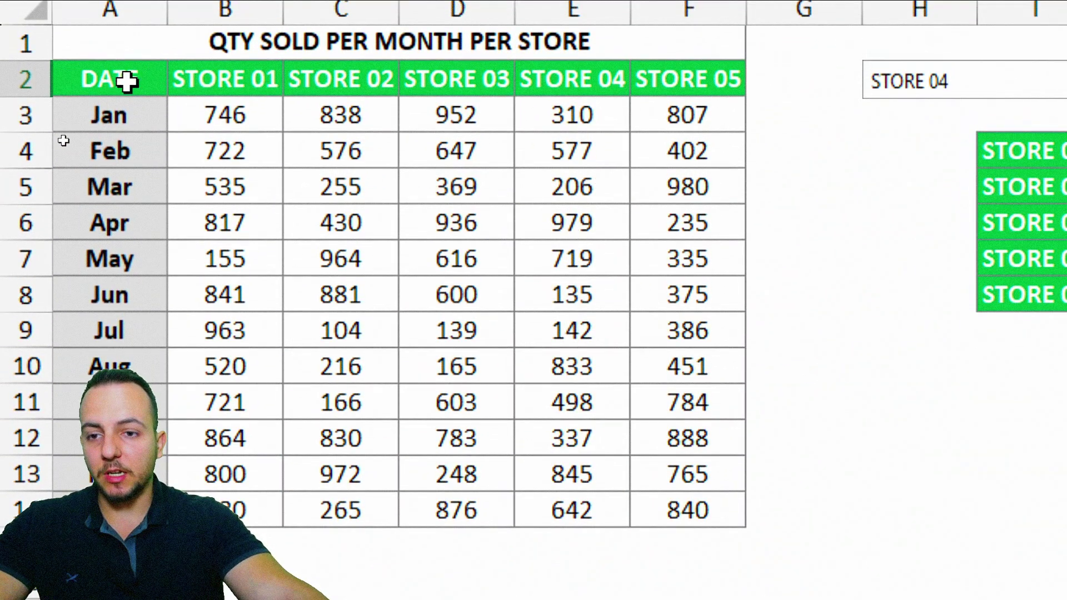
left_click_drag(111, 44, 127, 305)
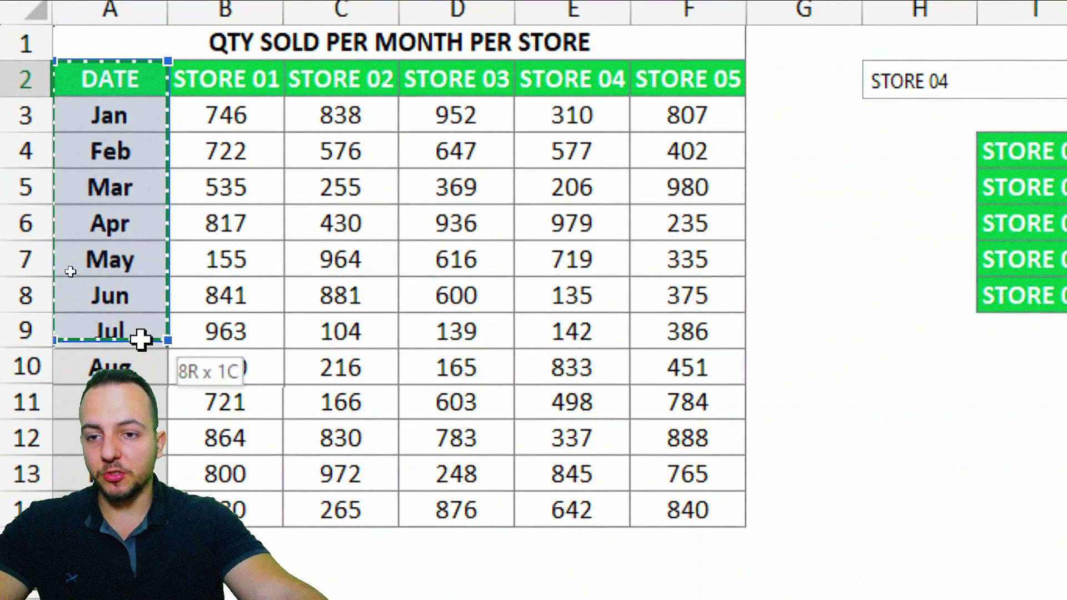
left_click(255, 83)
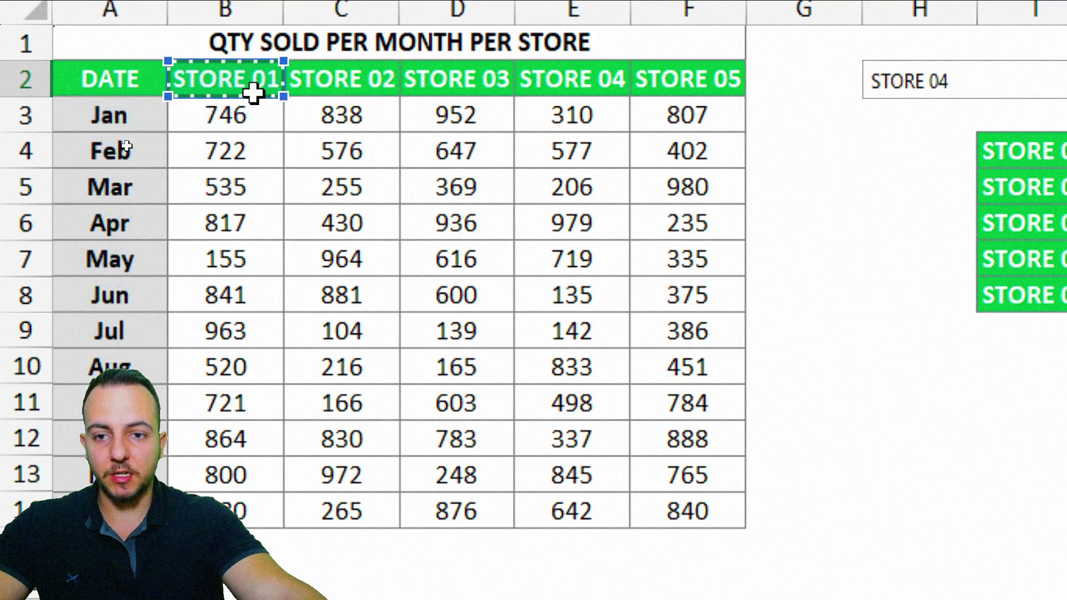
left_click_drag(255, 92, 686, 507)
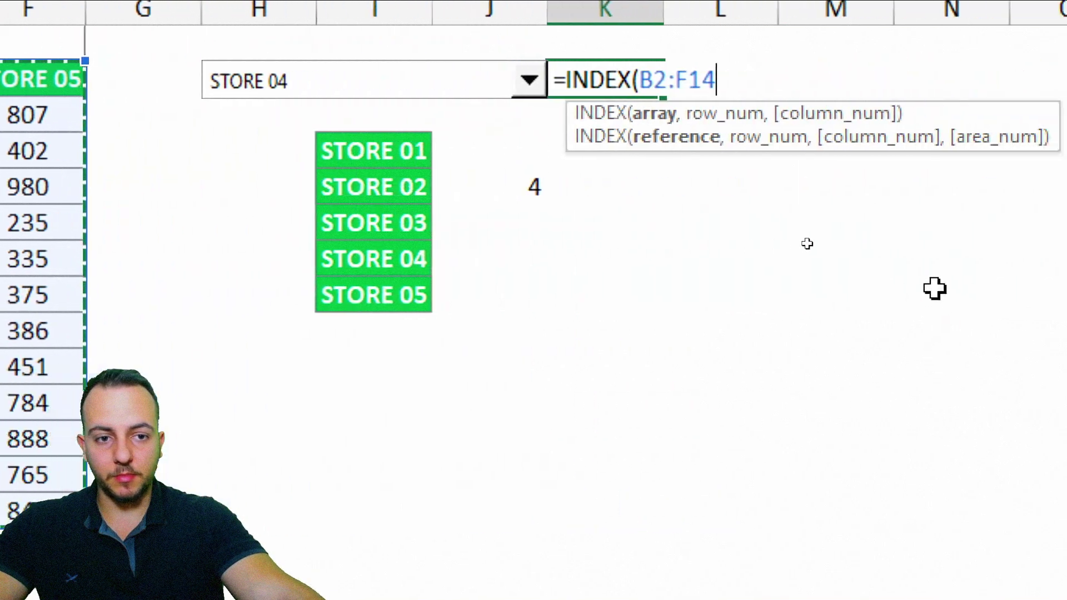
type(",")
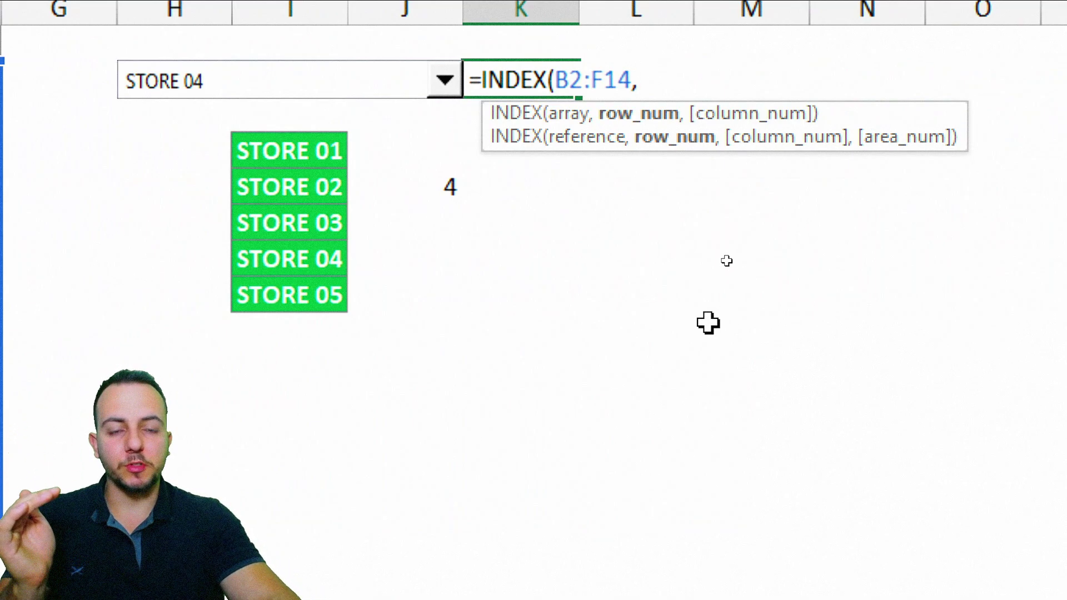
type(",")
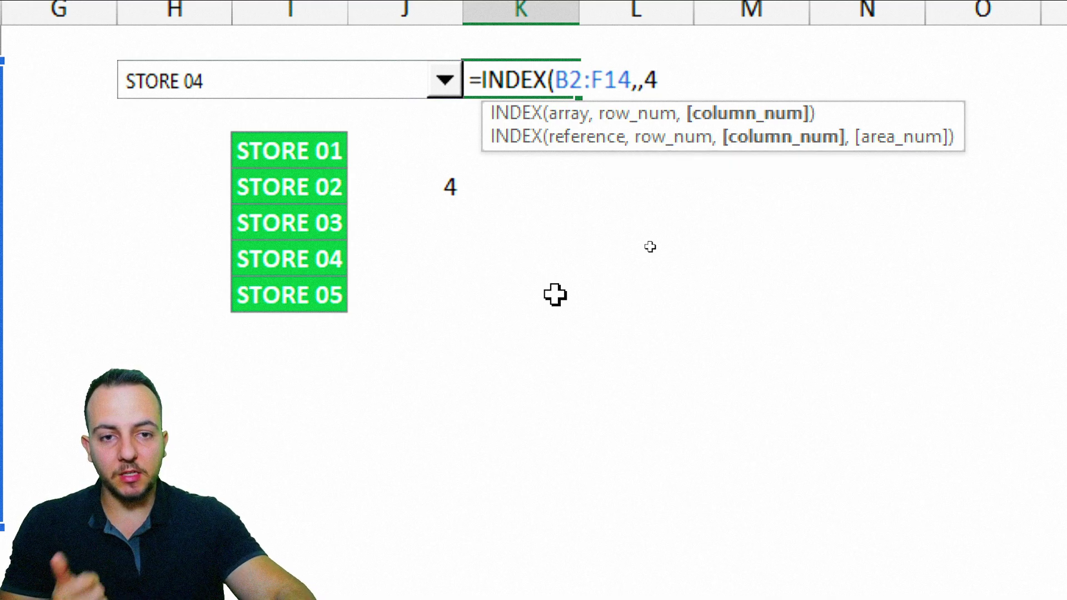
left_click(388, 185)
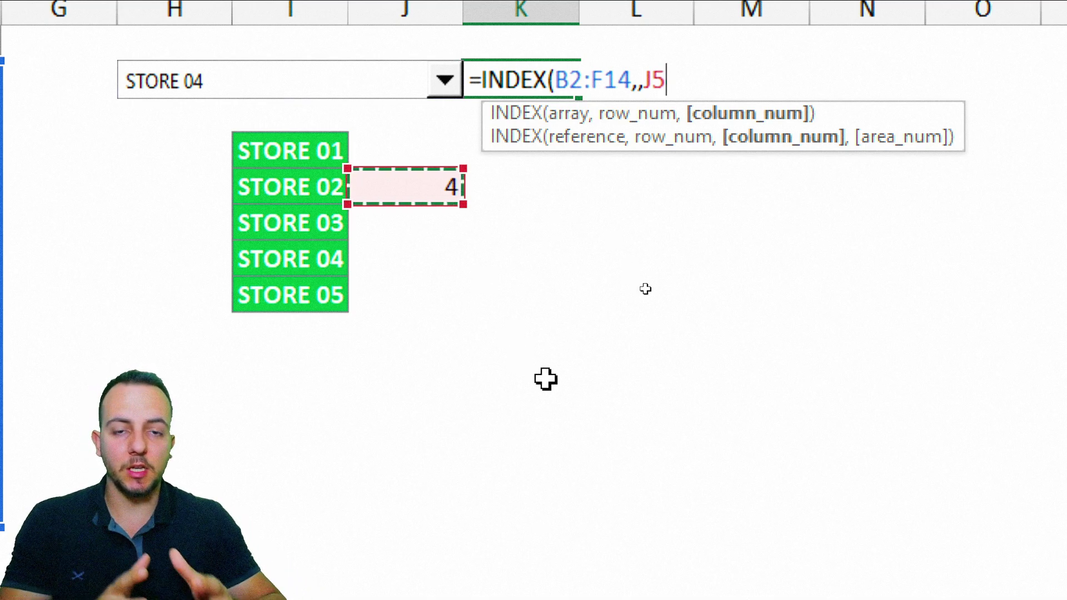
Step: Close and commit the INDEX formula, then choose STORE 03 in the drop-down
type(")")
key("Return")
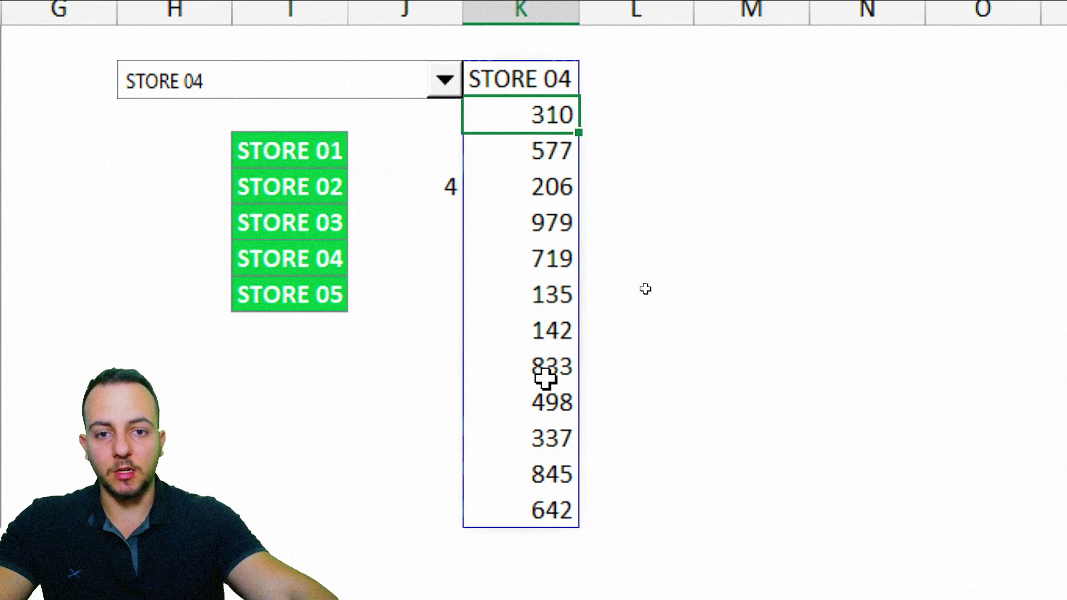
left_click(444, 88)
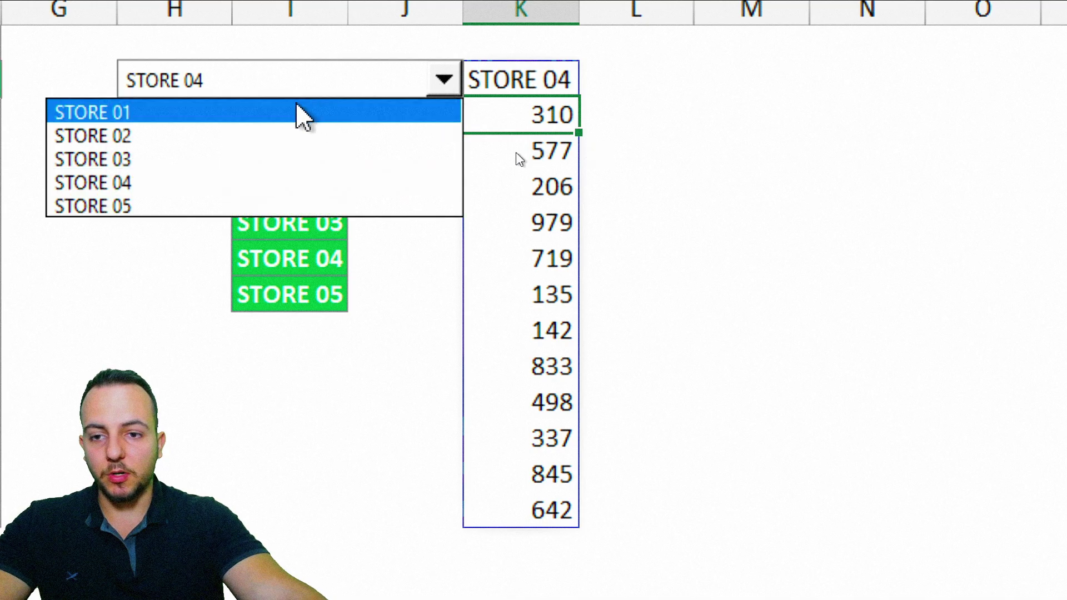
left_click(259, 160)
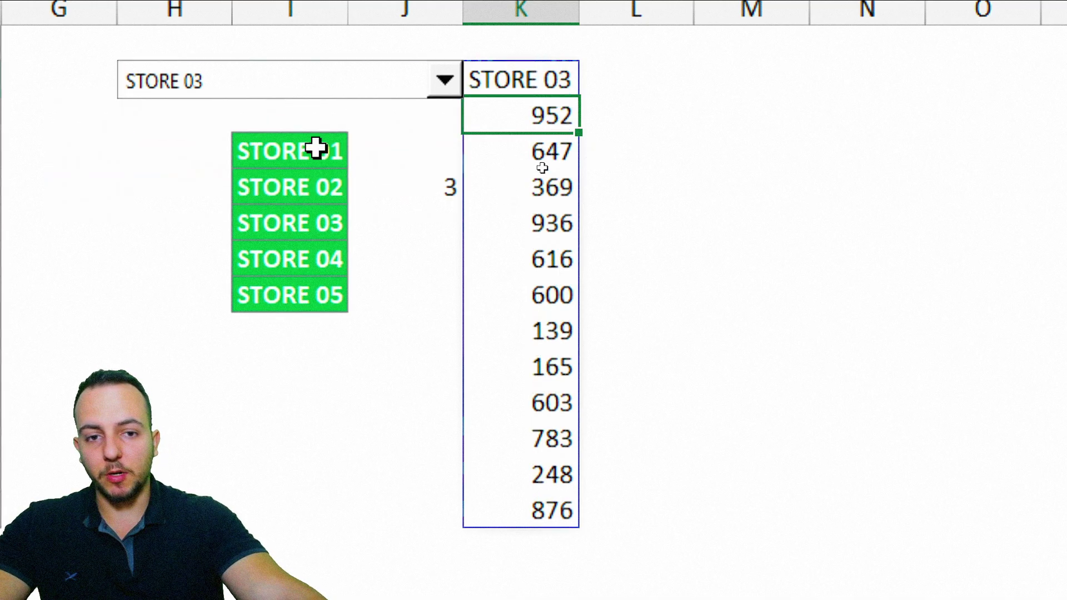
Step: Switch the drop-down to STORE 02, back to STORE 03, and finally STORE 01
left_click(443, 88)
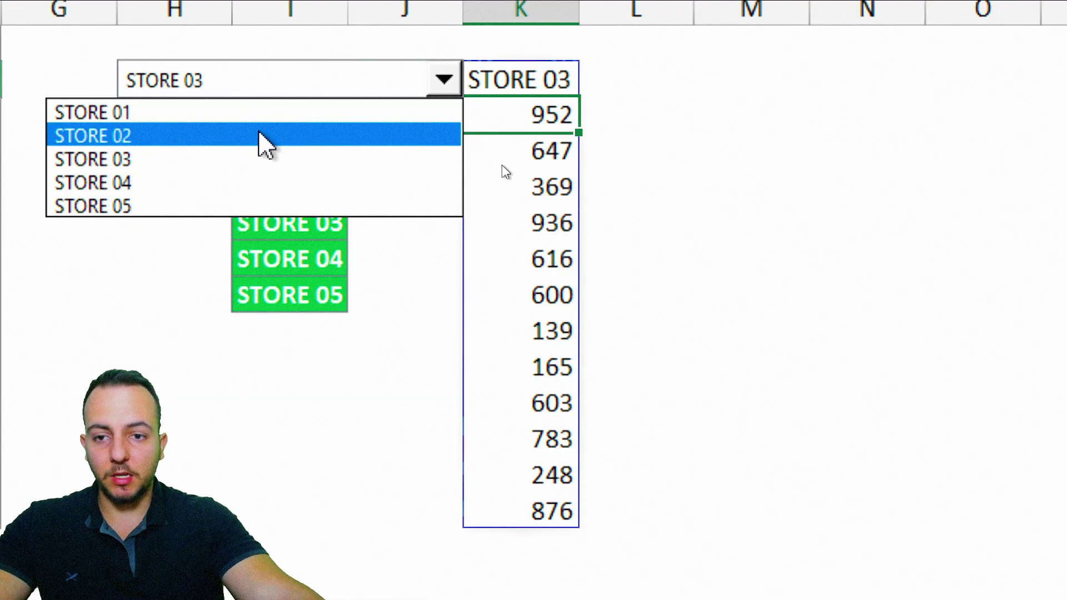
left_click(260, 136)
left_click(444, 80)
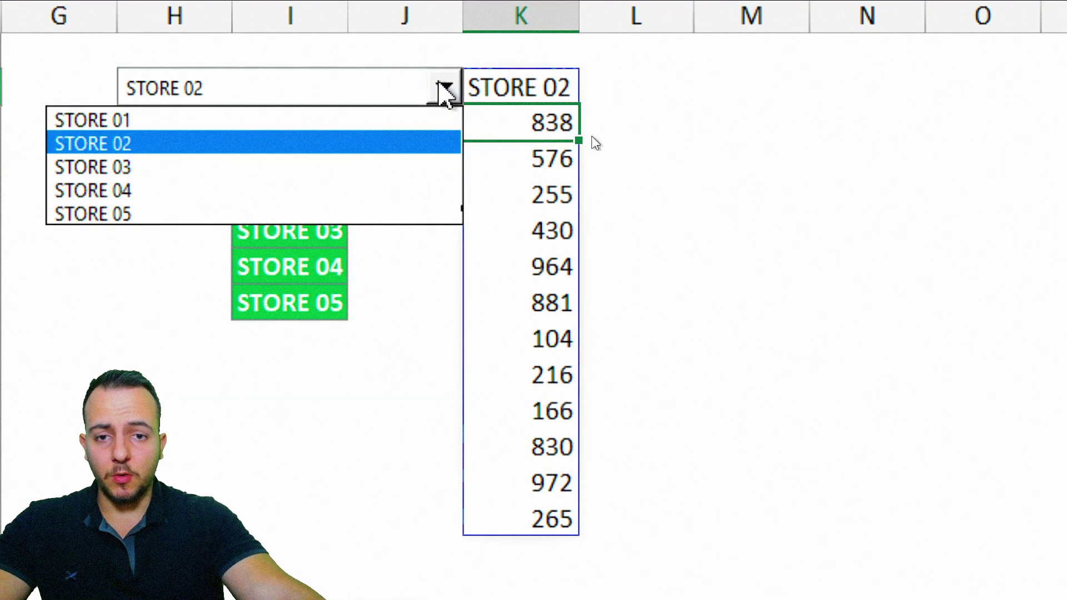
left_click(239, 160)
left_click(447, 104)
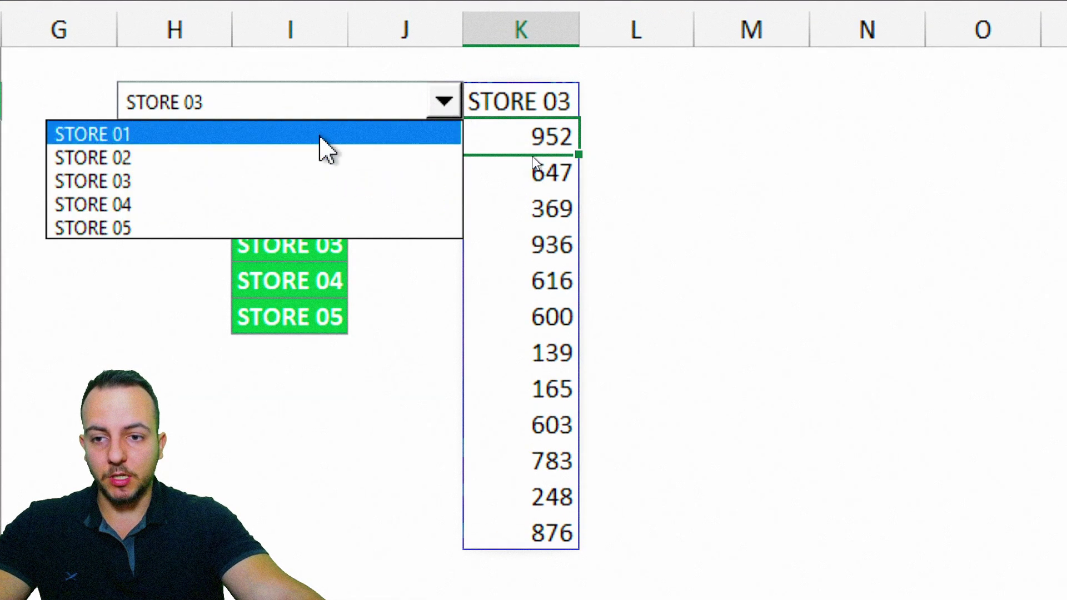
left_click(319, 136)
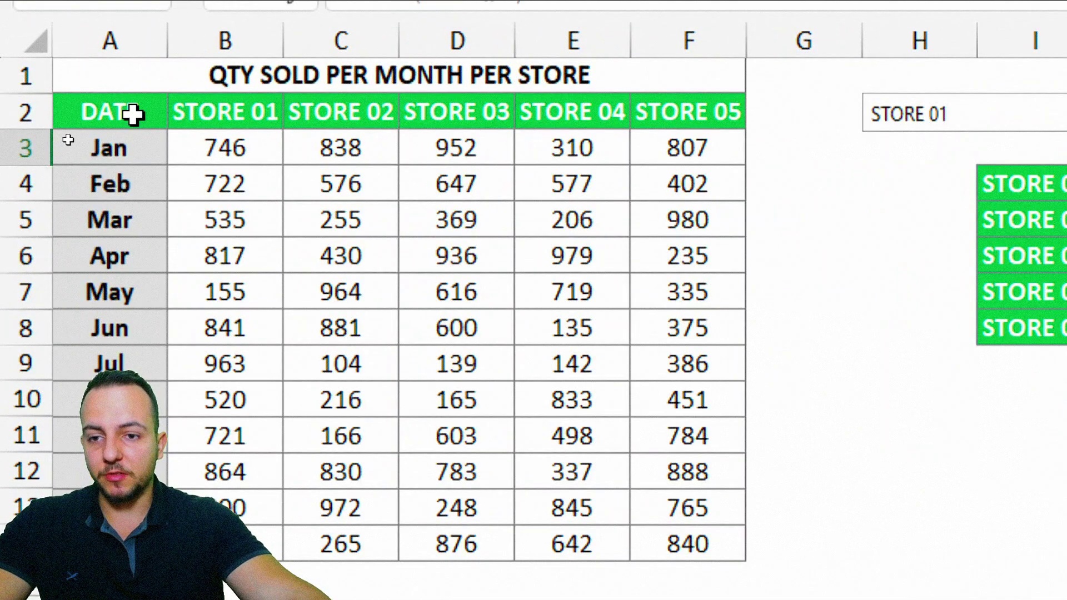
Step: Insert a clustered column chart plotting the K2:K14 values against the months in A2:A14
left_click_drag(132, 114, 70, 333)
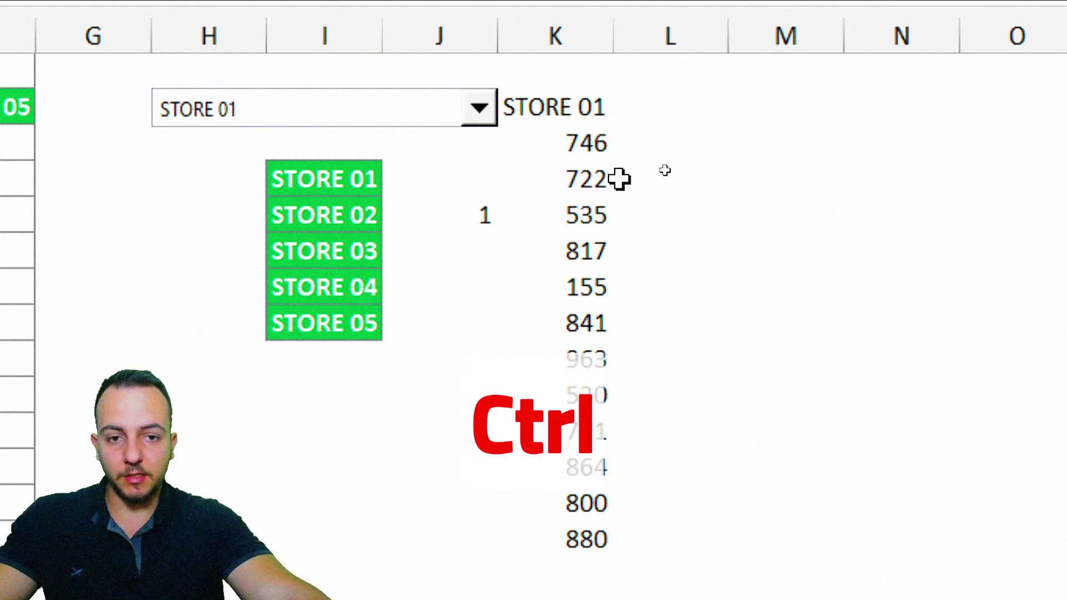
left_click_drag(593, 107, 560, 524)
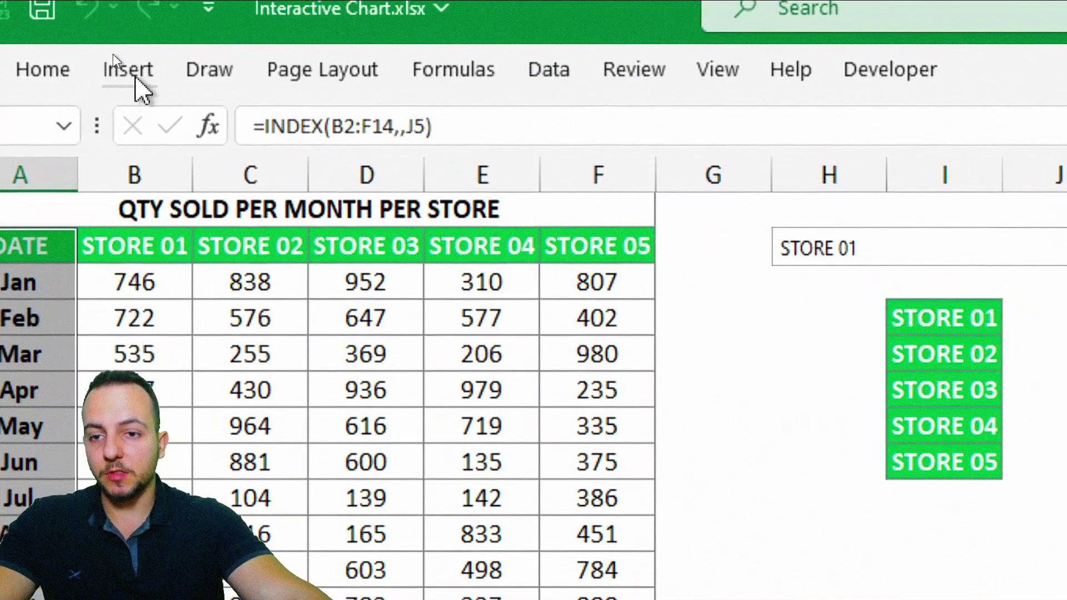
left_click(110, 50)
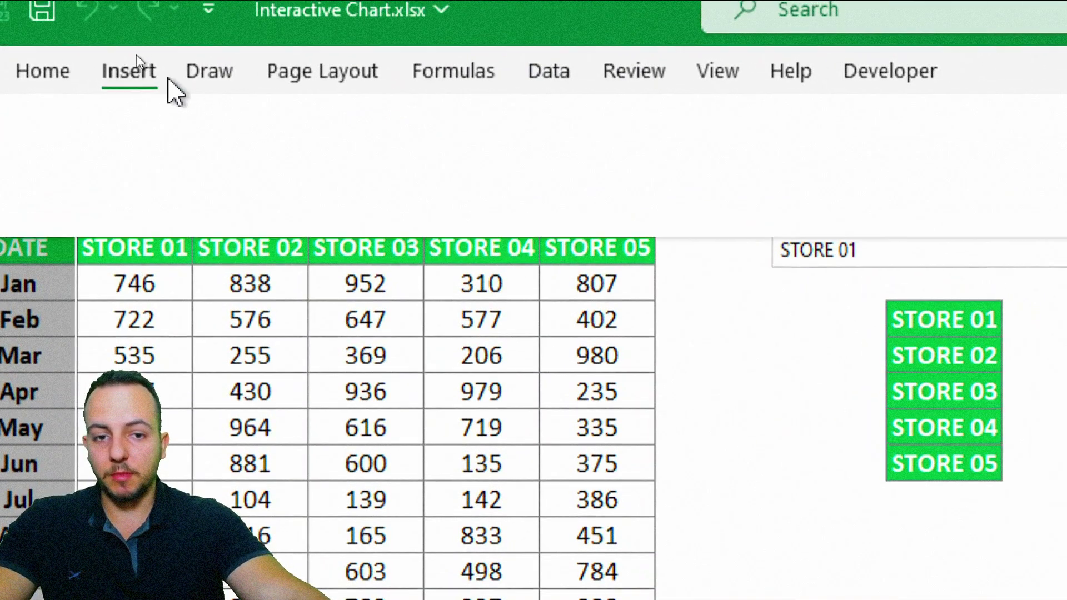
left_click(554, 125)
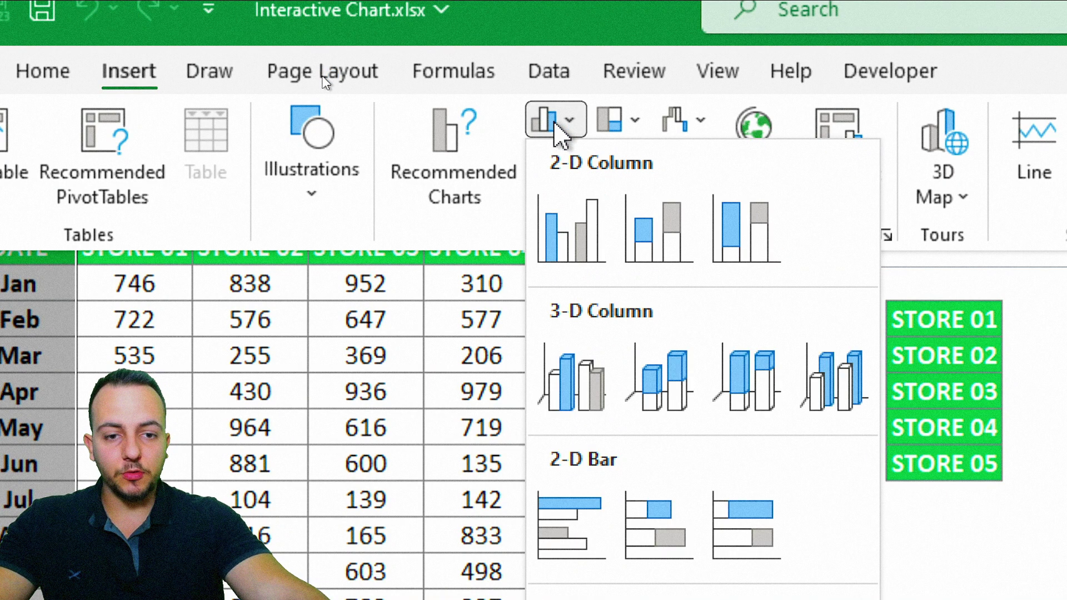
left_click(595, 248)
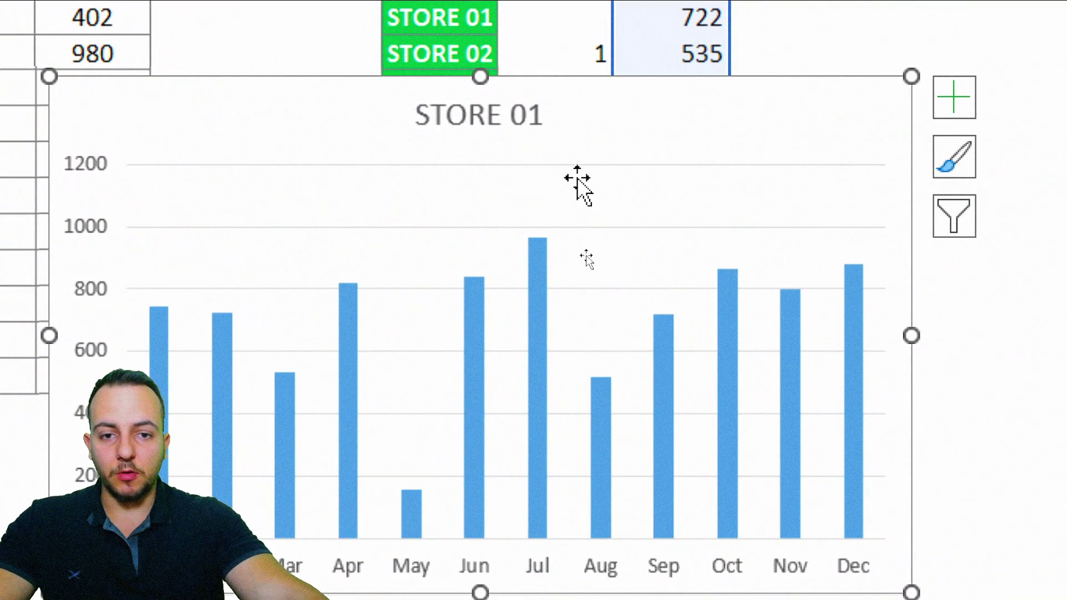
Step: Delete the chart title and the vertical value axis
left_click(475, 125)
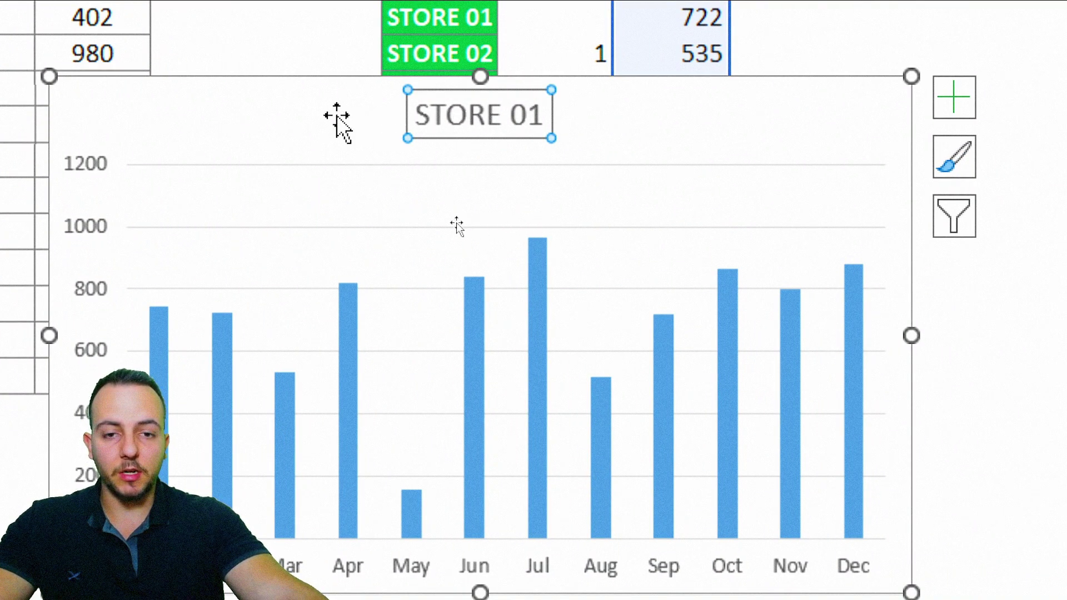
key("Delete")
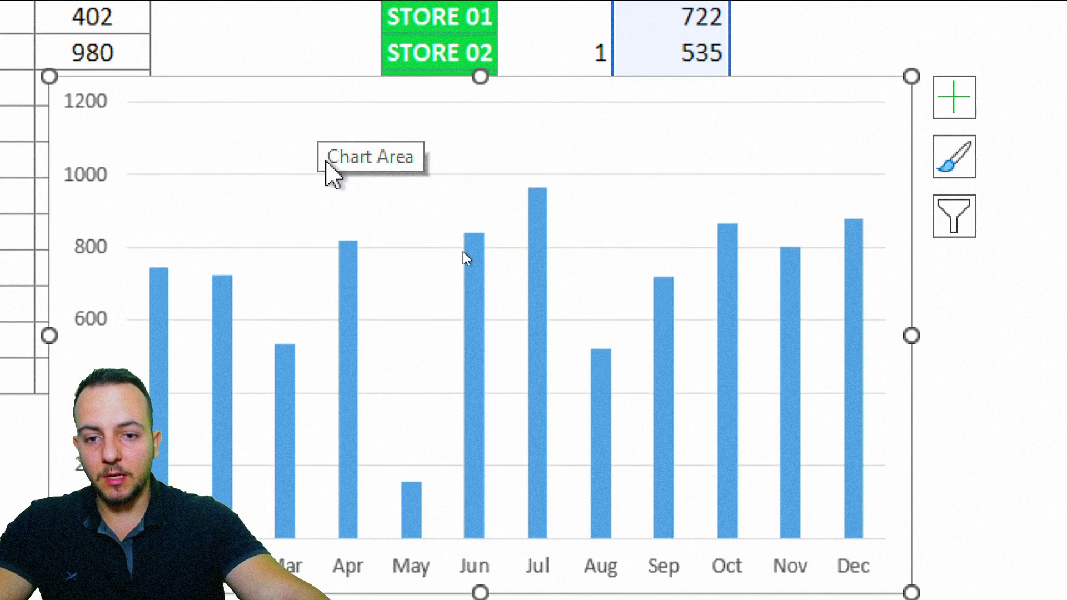
left_click(417, 183)
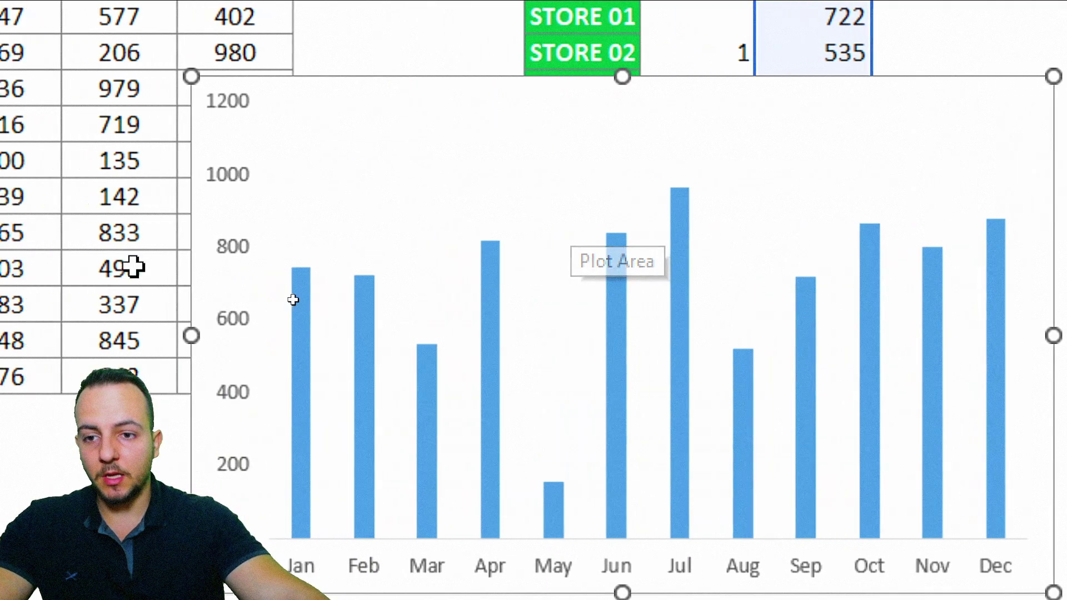
left_click(239, 209)
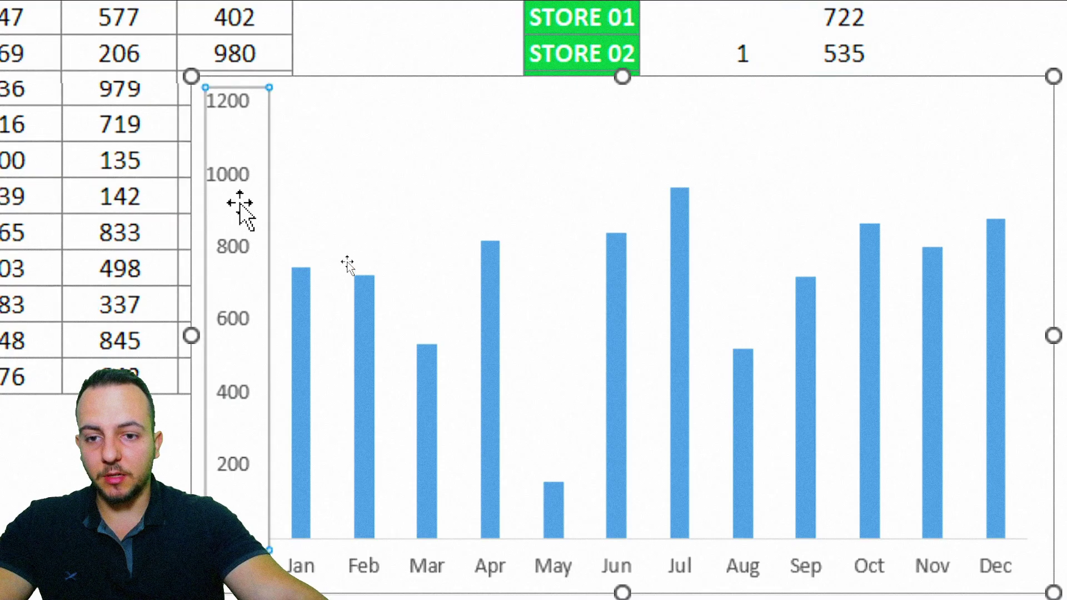
key("Delete")
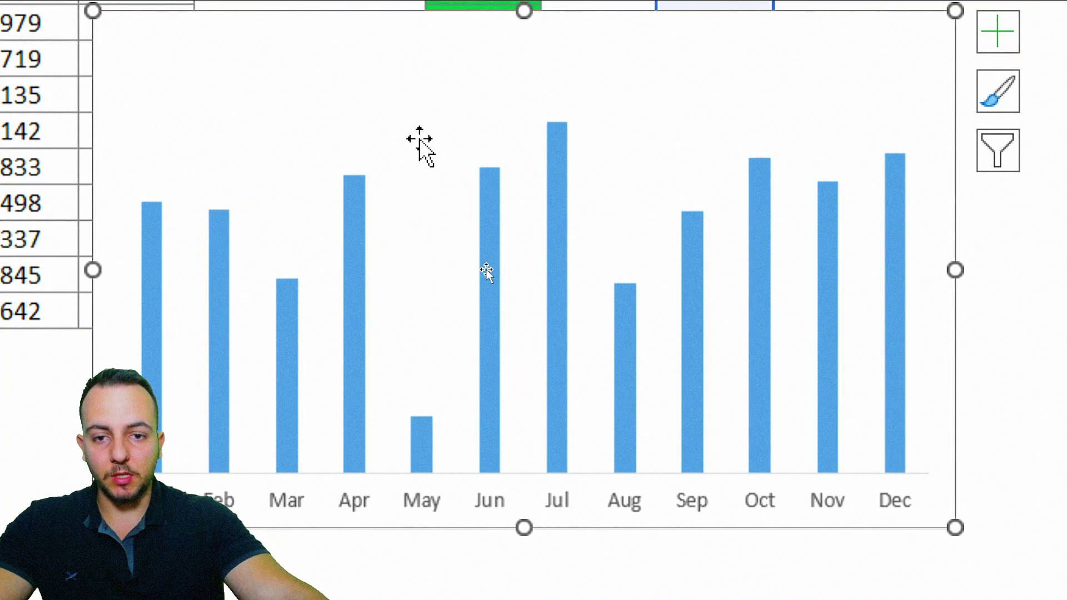
Step: Lower the plot area's top edge to leave blank space for the store drop-down
left_click(431, 216)
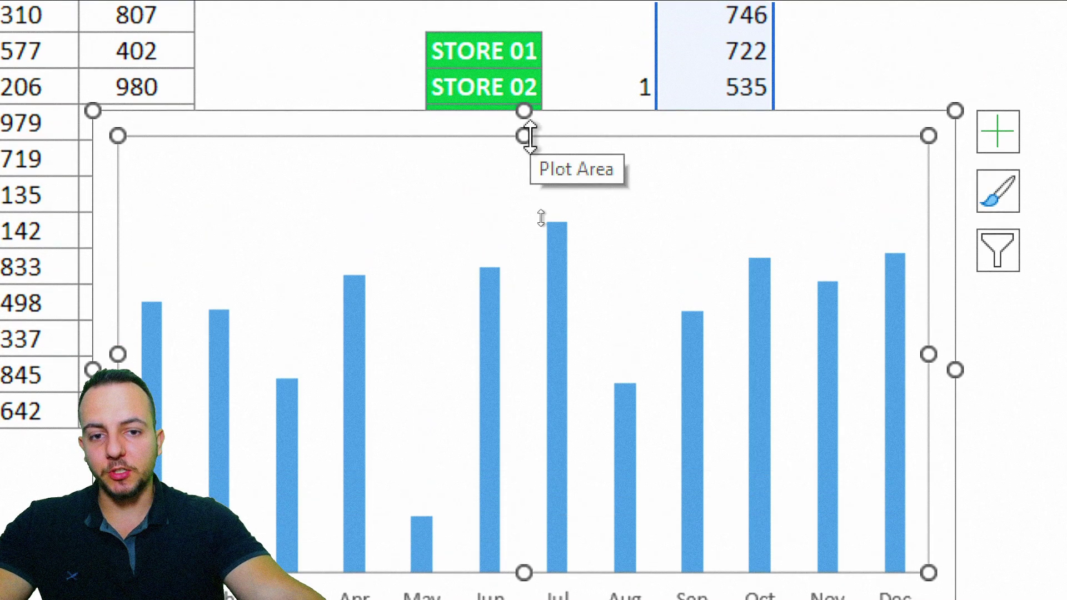
left_click_drag(524, 37, 531, 117)
left_click_drag(530, 217, 531, 244)
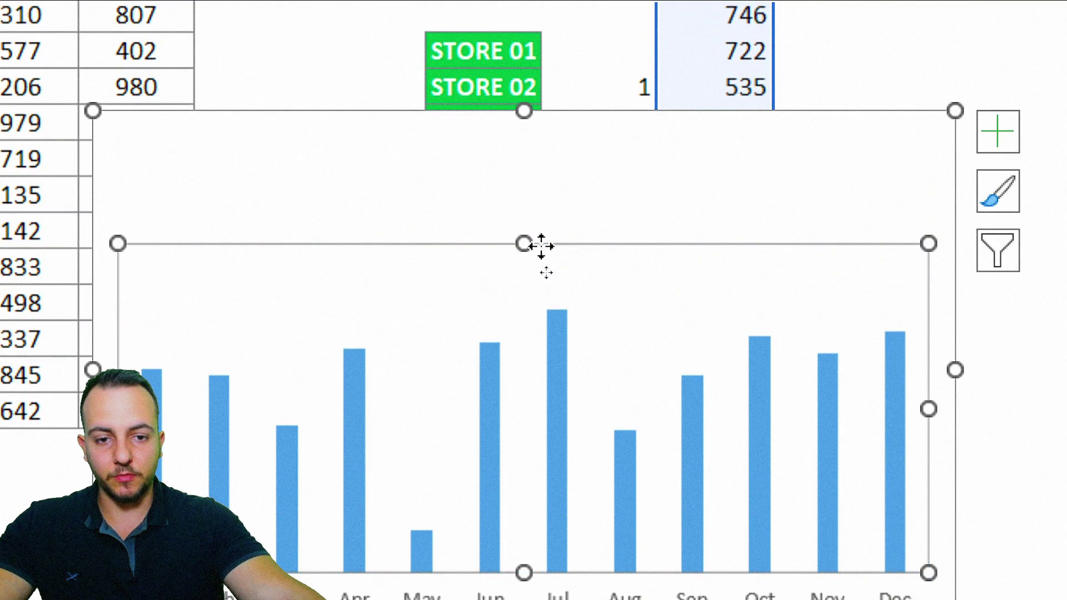
left_click_drag(130, 148, 350, 233)
left_click_drag(284, 166, 341, 210)
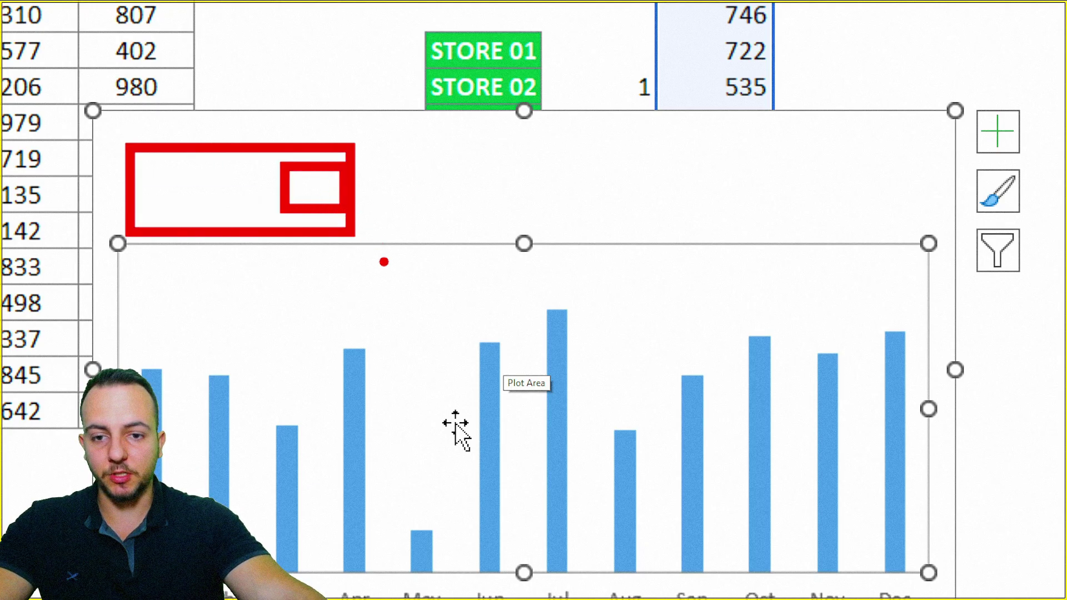
scroll(456, 431, "down", 2)
double_click(558, 245)
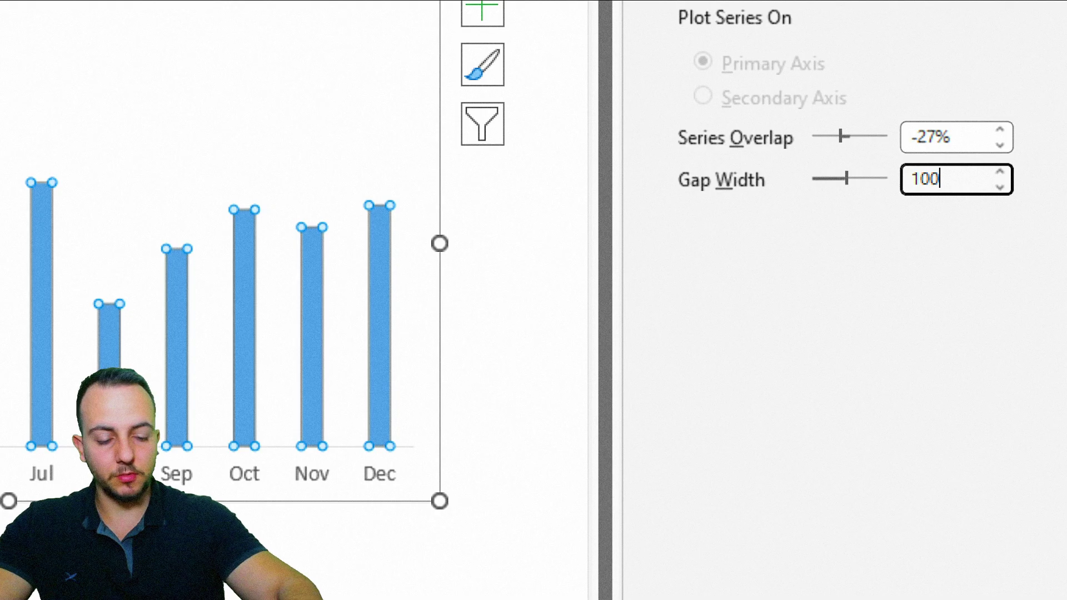
Step: Set the columns' gap width to 100% and give them the first outer shadow
key("Return")
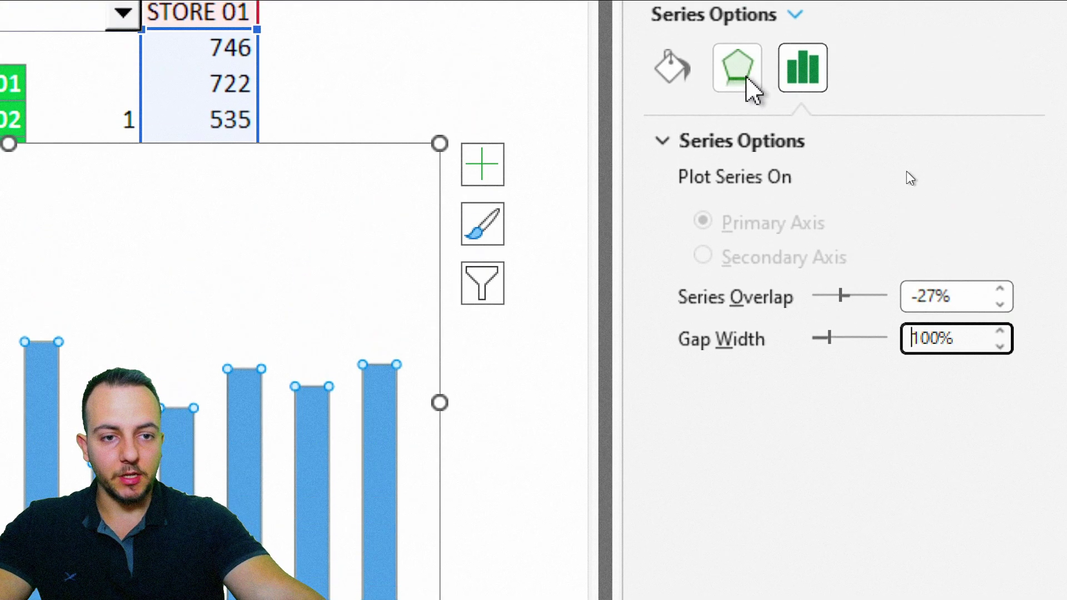
left_click(739, 72)
left_click(769, 142)
left_click(1003, 192)
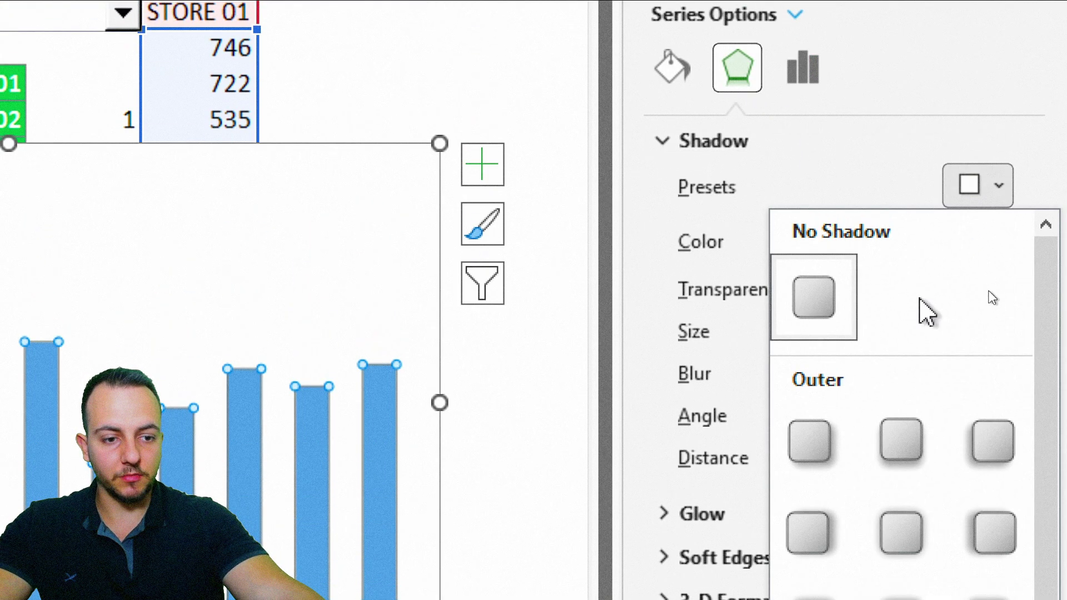
left_click(809, 442)
Step: Fill the columns with the Yellow Top Spotlight preset gradient
left_click(691, 94)
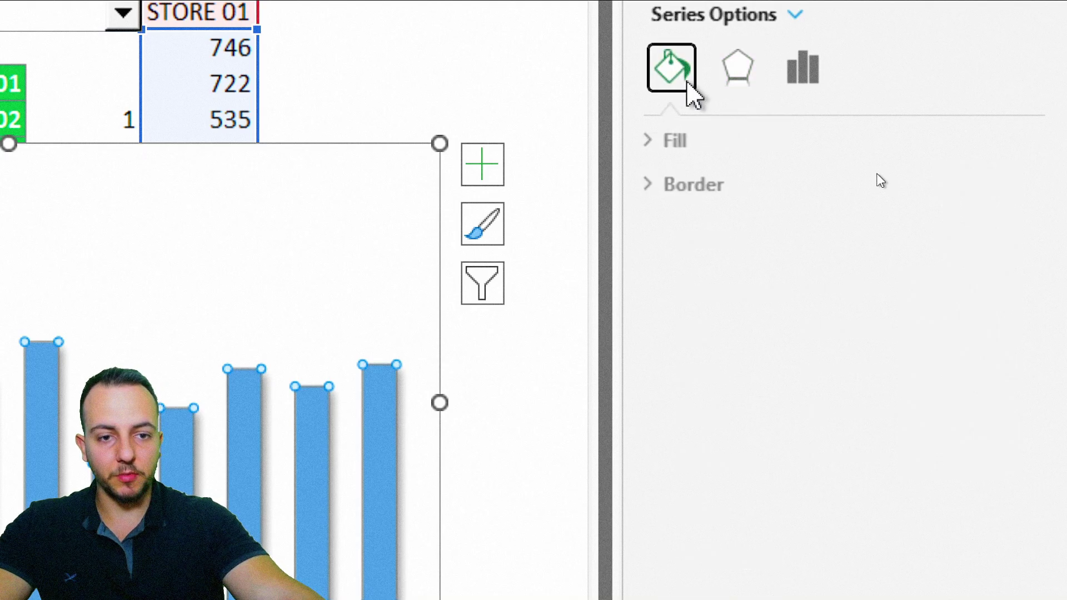
left_click(699, 143)
left_click(752, 257)
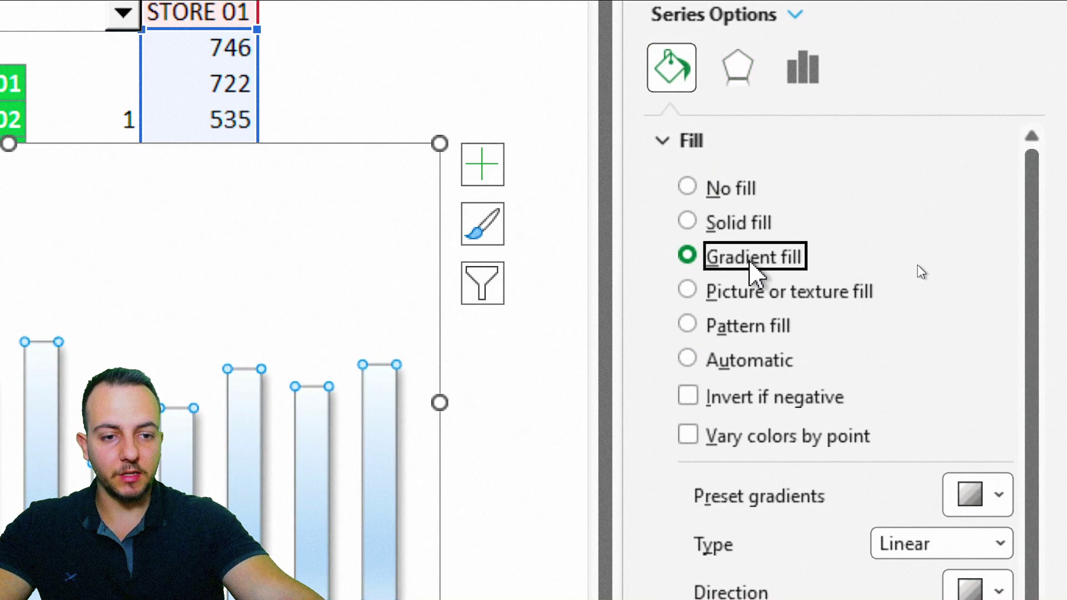
scroll(889, 500, "down", 4)
left_click(984, 261)
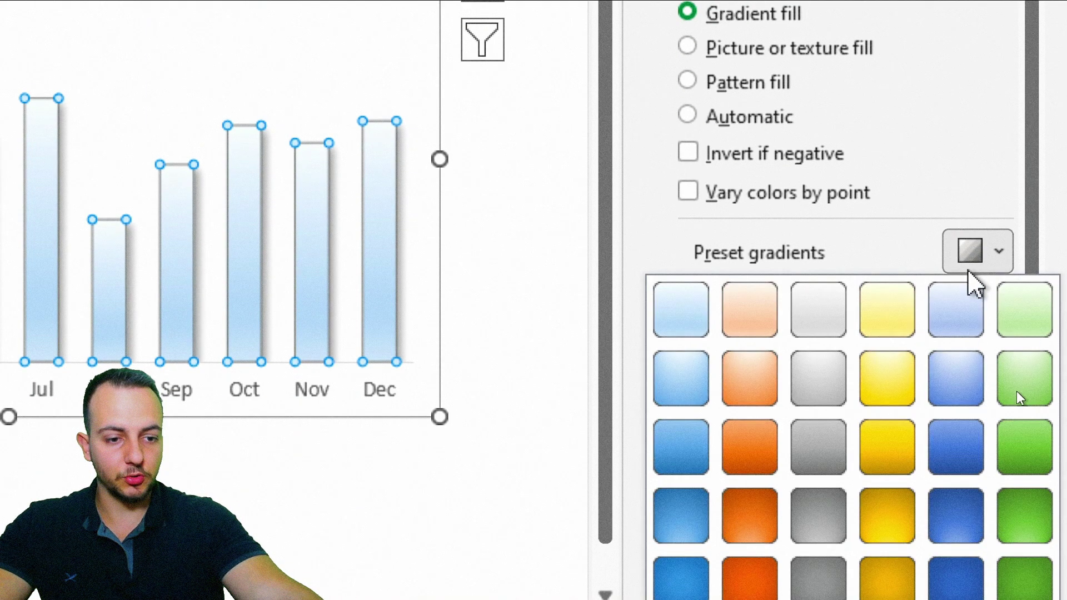
left_click(885, 373)
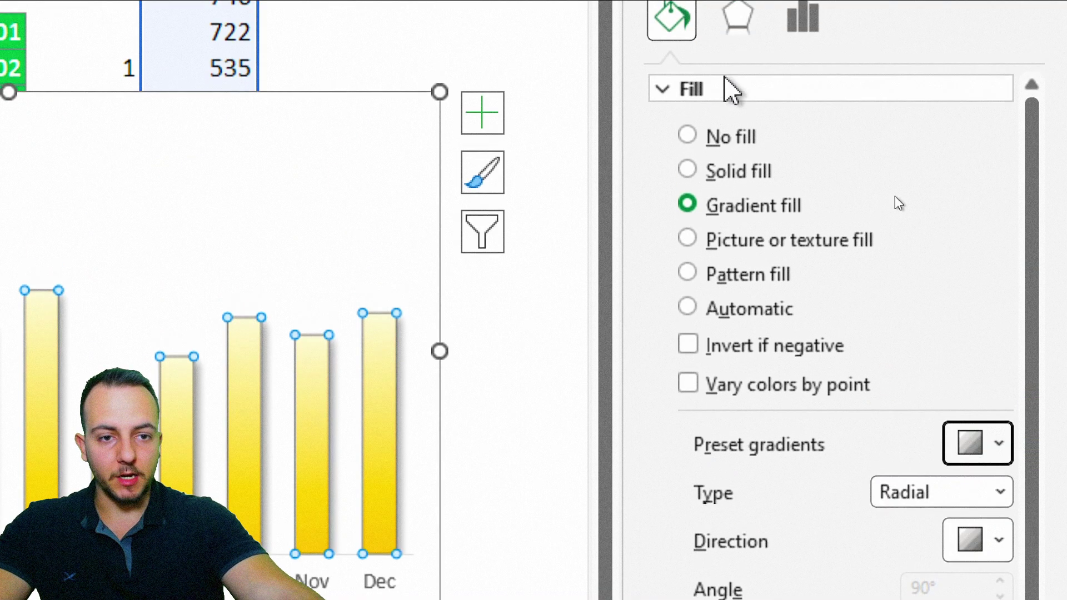
left_click(697, 92)
Step: Outline the columns with a solid black 0.5 pt border
left_click(714, 139)
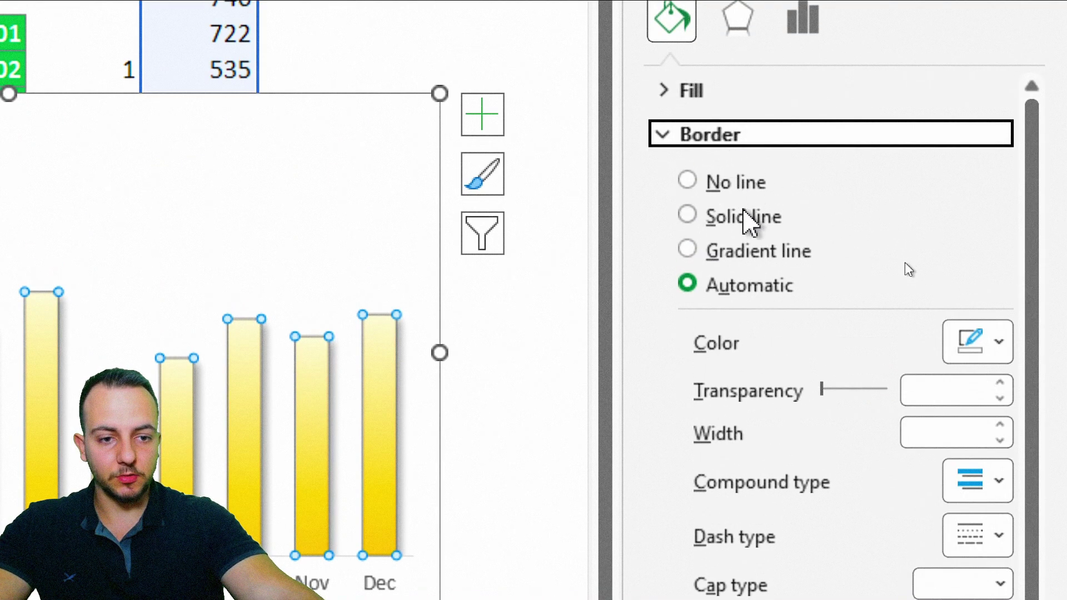
left_click(722, 217)
left_click(979, 342)
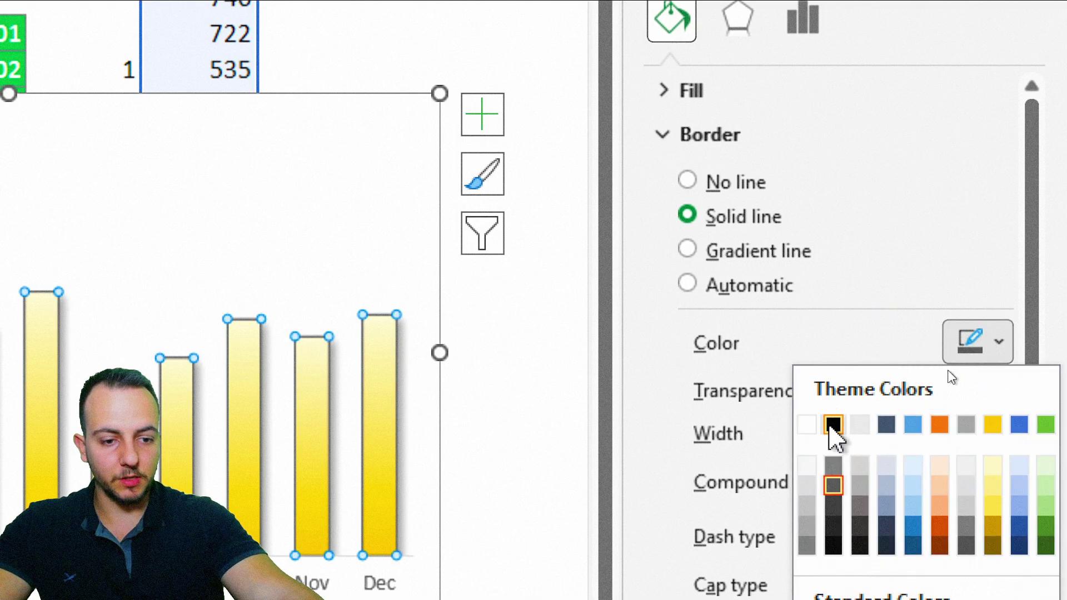
left_click(832, 426)
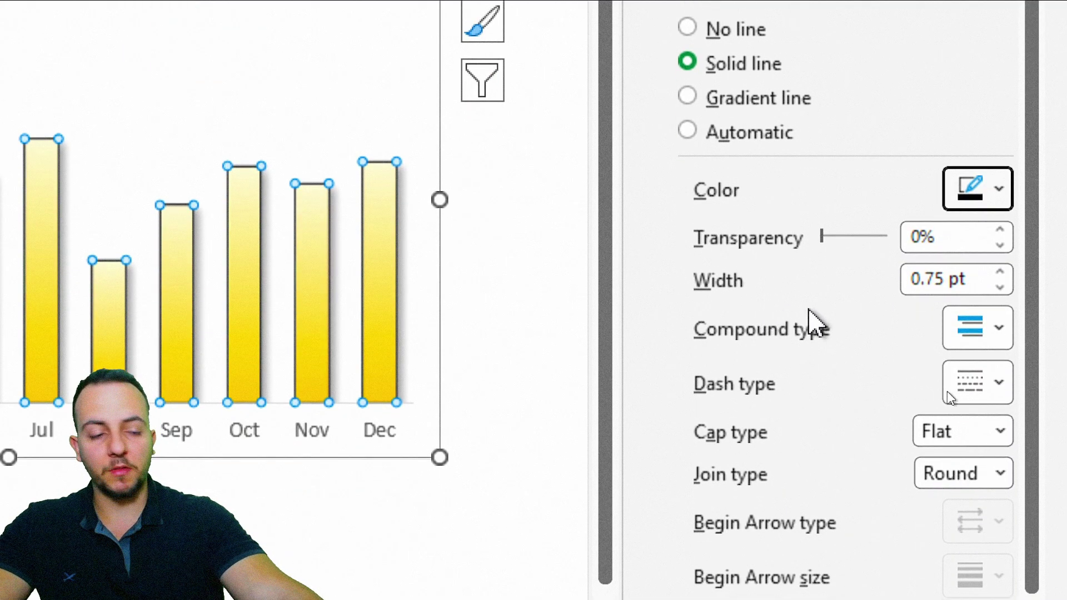
left_click(1001, 287)
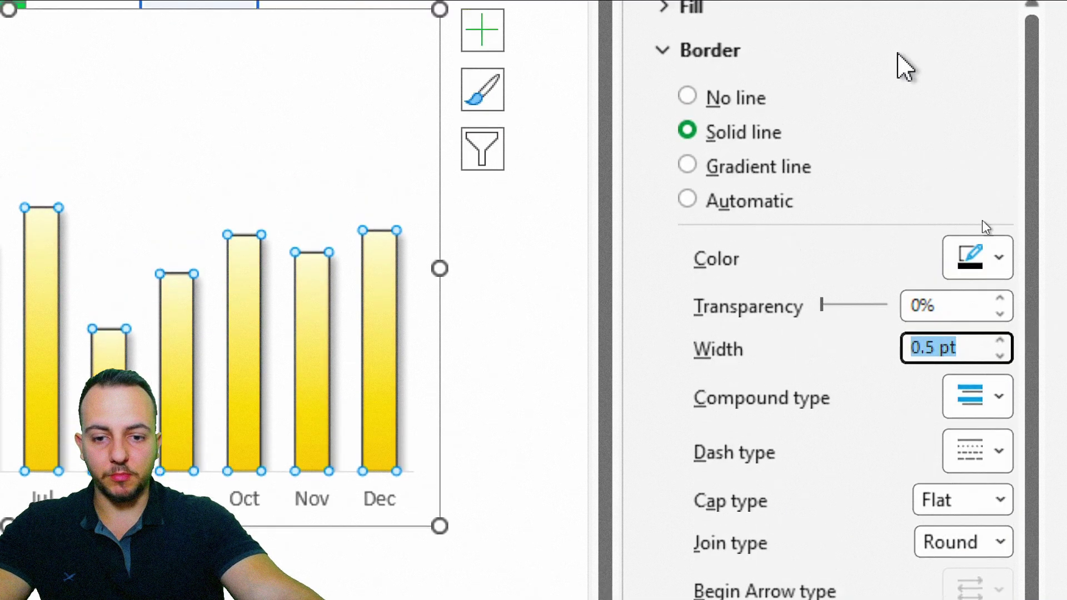
left_click(1029, 43)
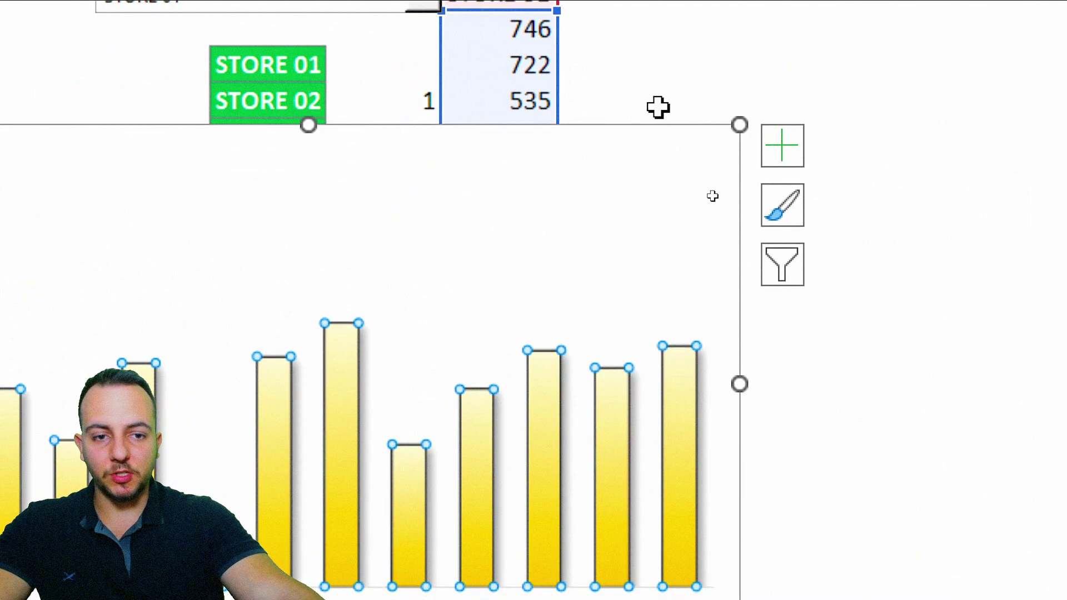
Step: Add Outside End data labels to the columns
left_click(669, 131)
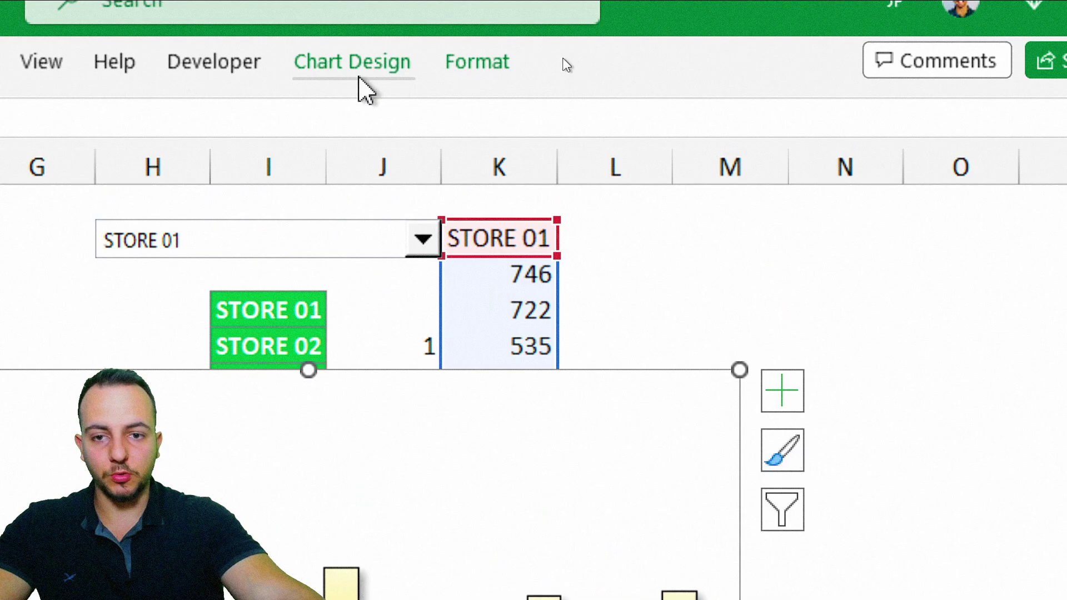
left_click(360, 79)
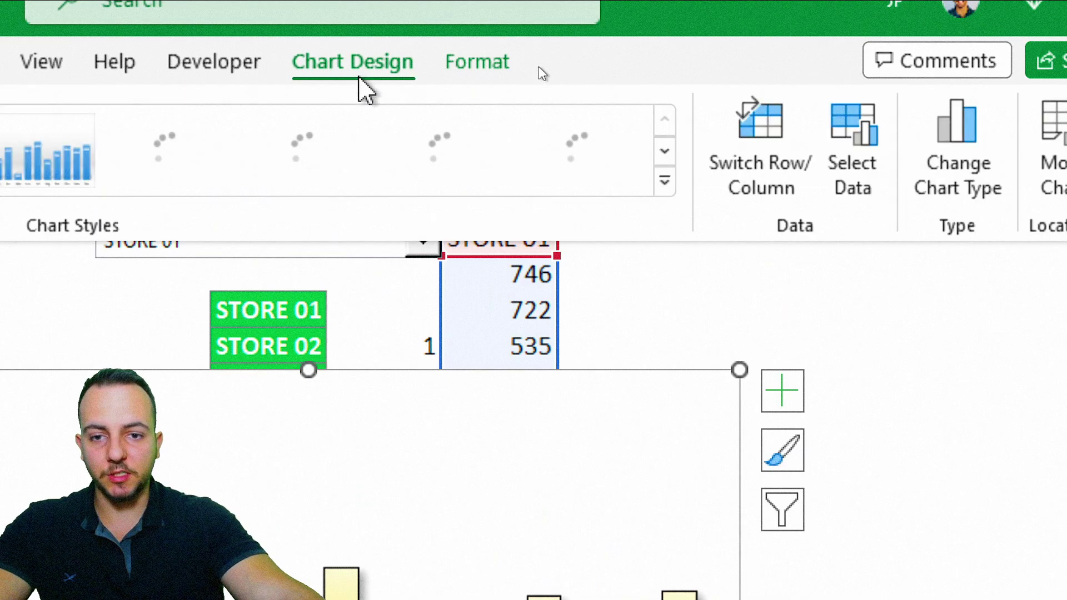
left_click(49, 121)
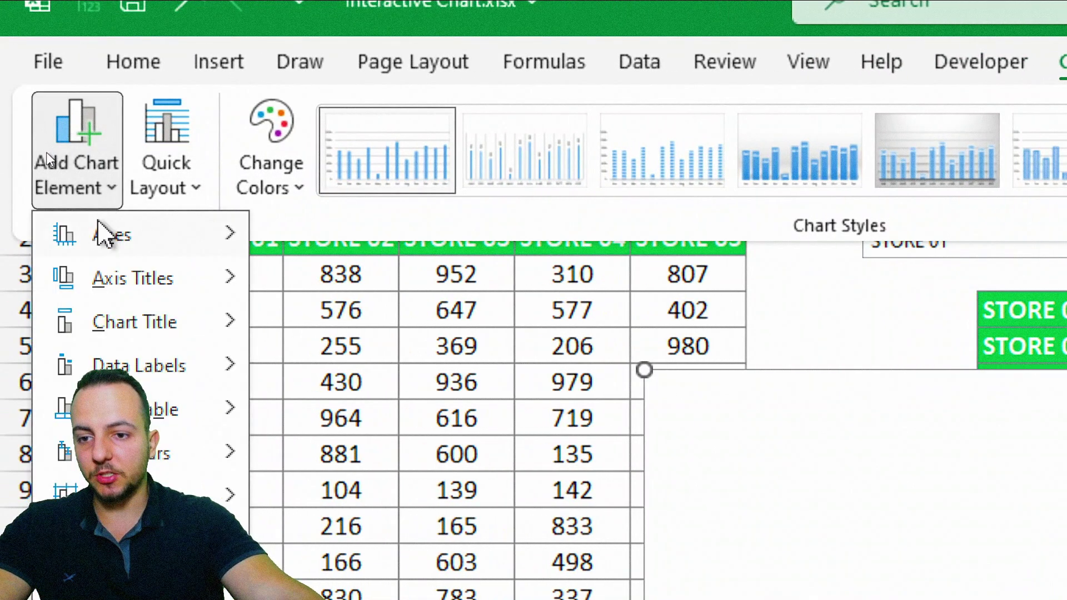
mouse_move(85, 342)
mouse_move(171, 162)
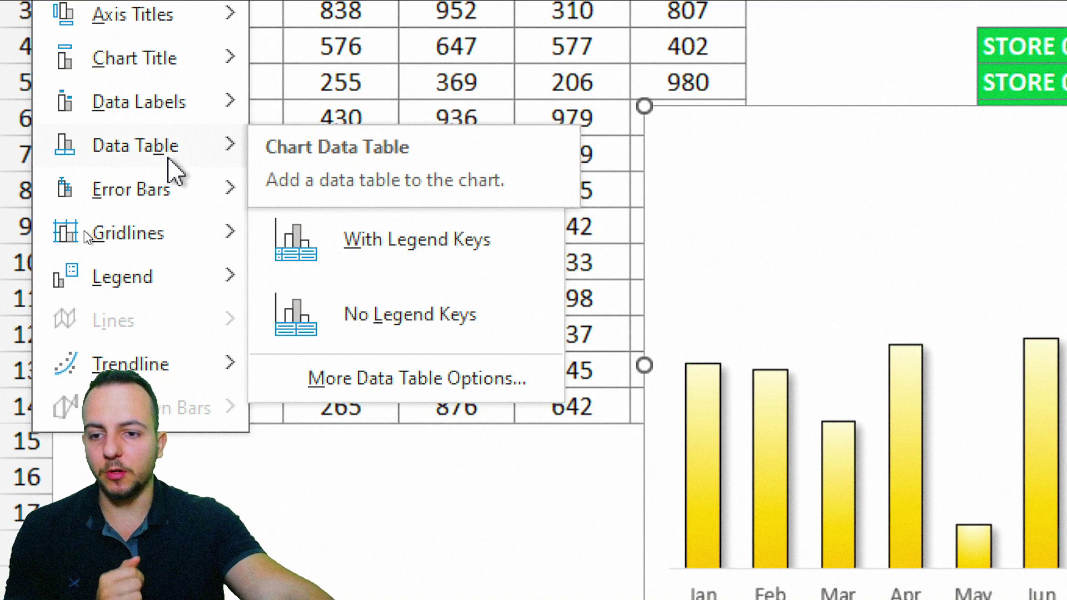
mouse_move(182, 112)
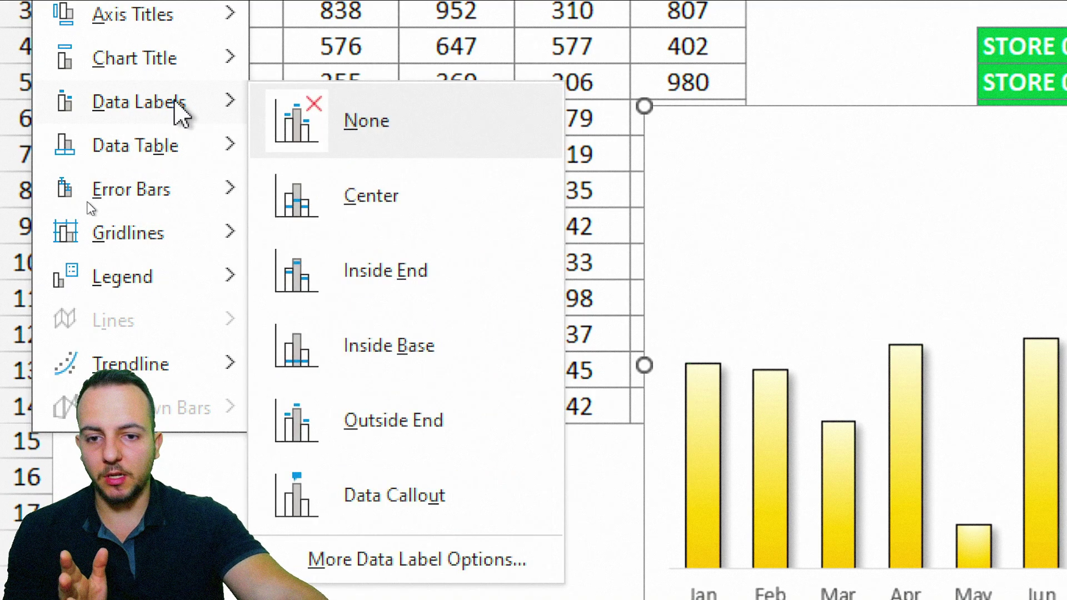
left_click(462, 228)
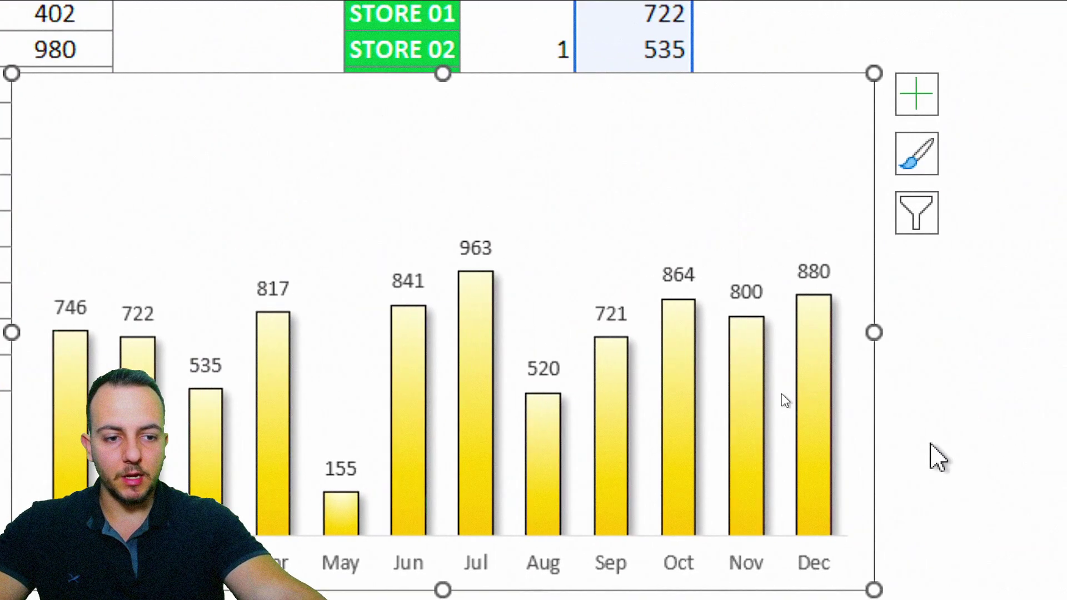
Step: Move the chart up beside the store sales table
left_click(1049, 539)
left_click(334, 179)
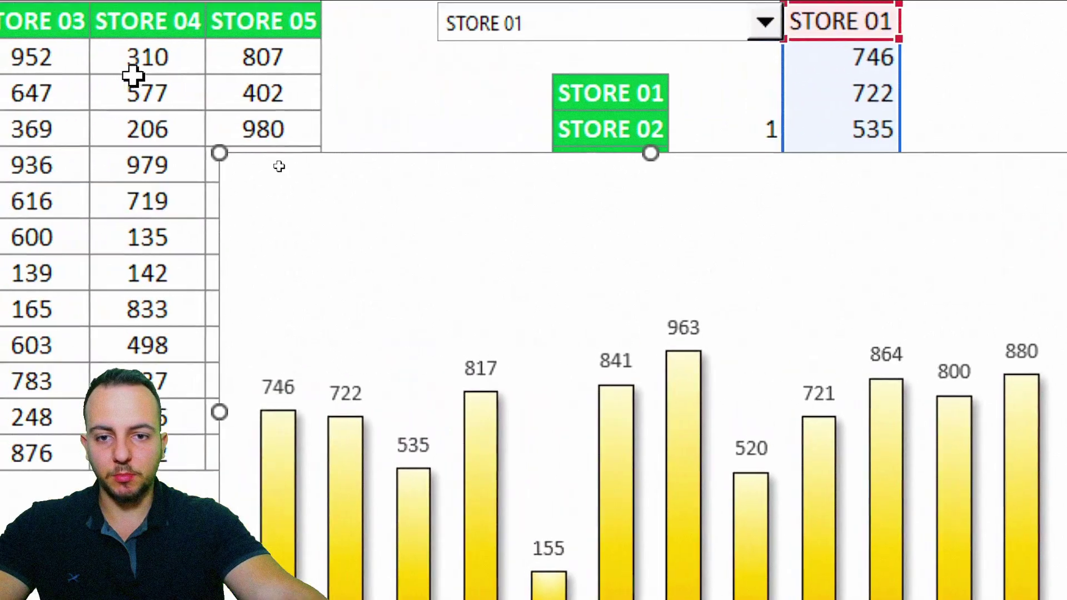
left_click_drag(155, 78, 300, 0)
left_click_drag(530, 76, 521, 76)
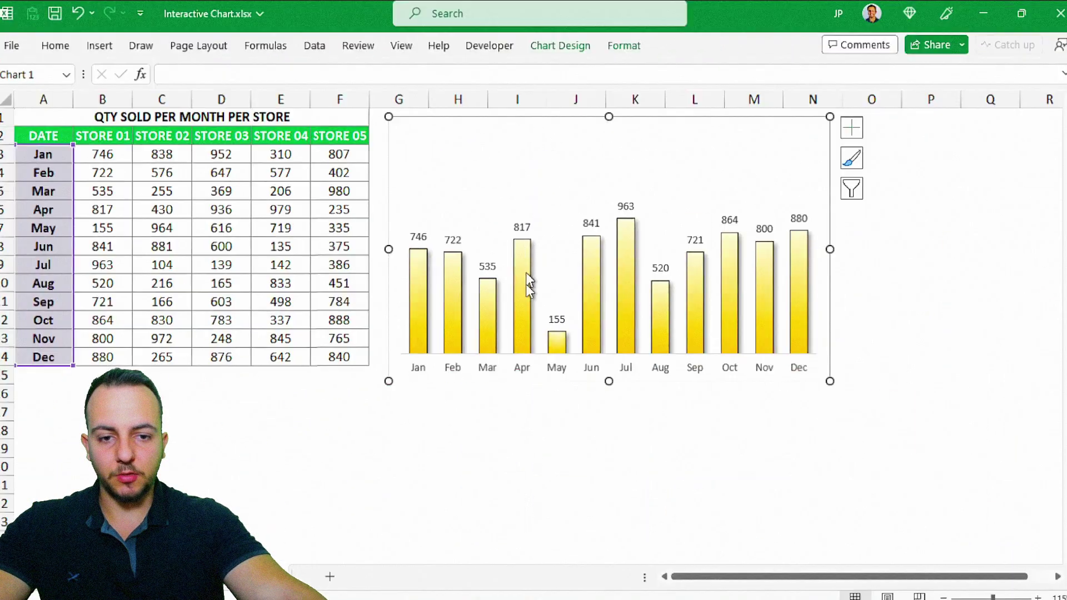
left_click(523, 438)
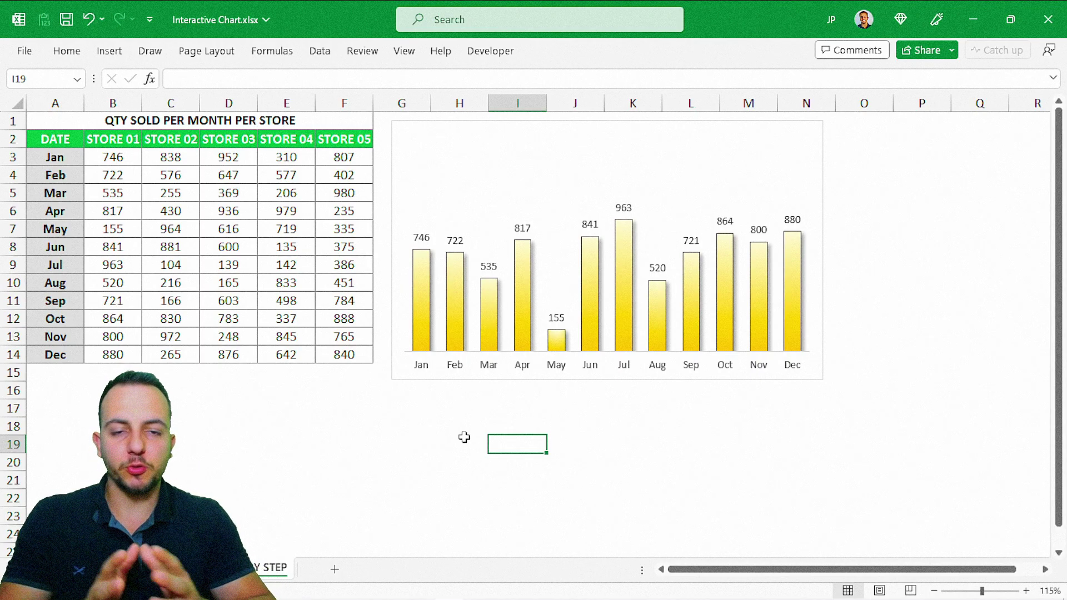
Step: Send the yellow column chart backward behind the drop-down
left_click(803, 138)
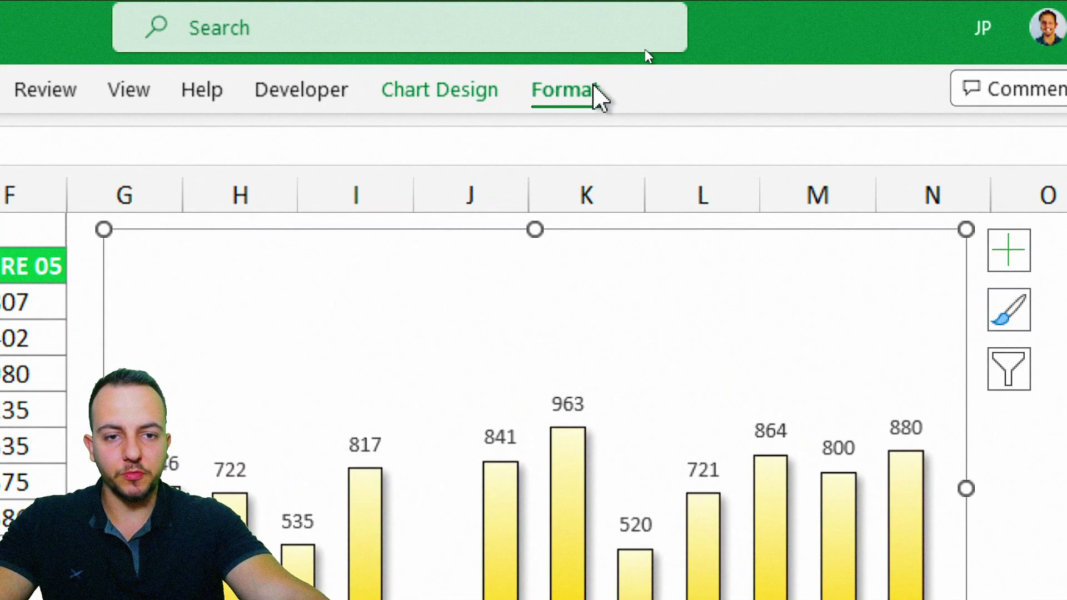
left_click(596, 88)
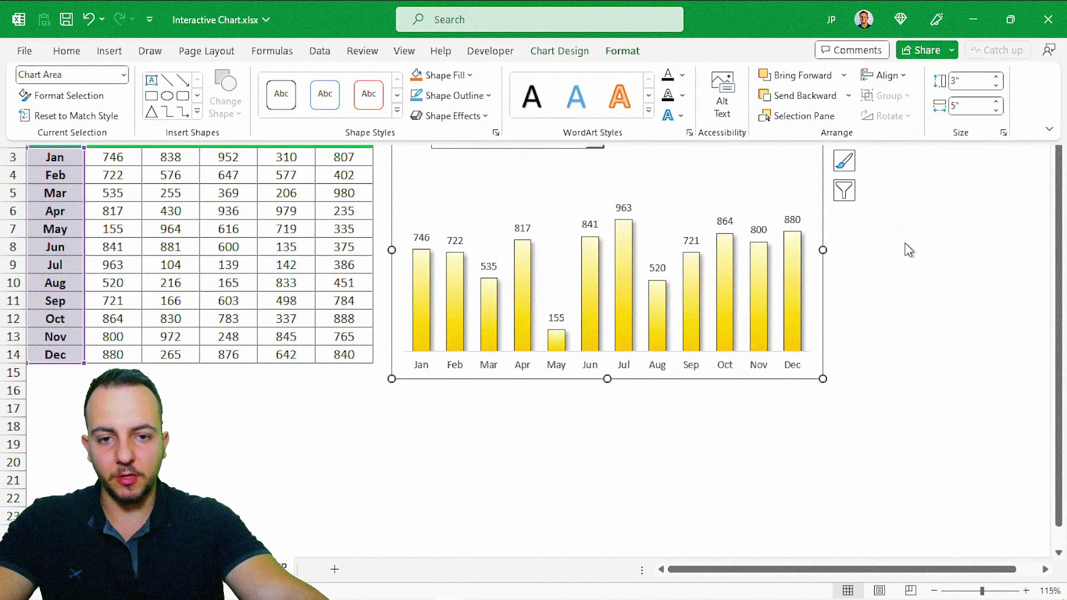
left_click(922, 247)
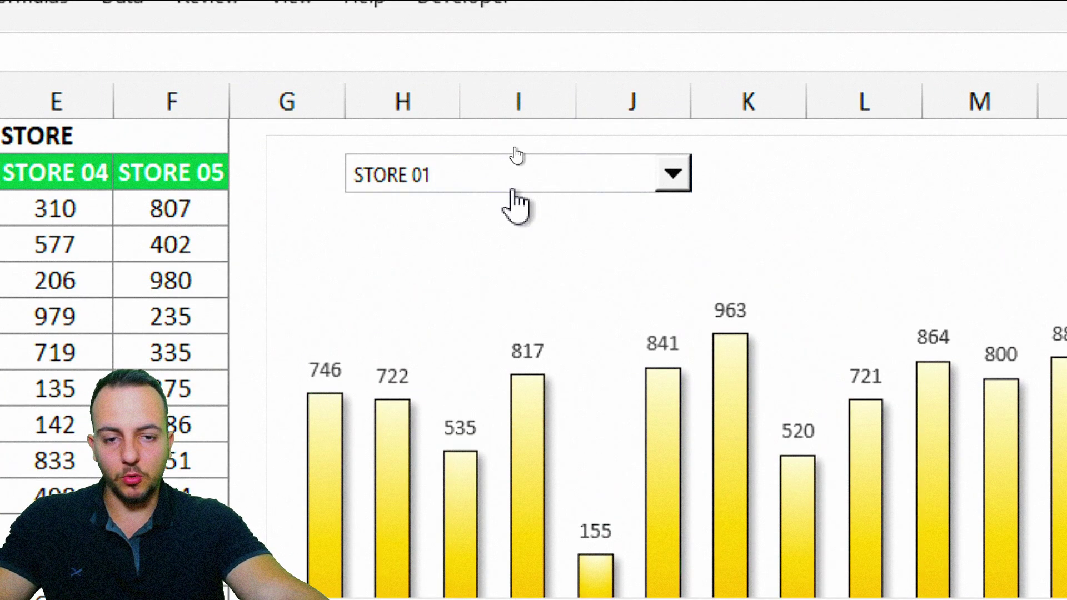
Step: Place the STORE 01 drop-down in the chart's top-left corner, undoing a test chart move
left_click(520, 158, "ctrl")
left_click_drag(550, 192, 502, 196)
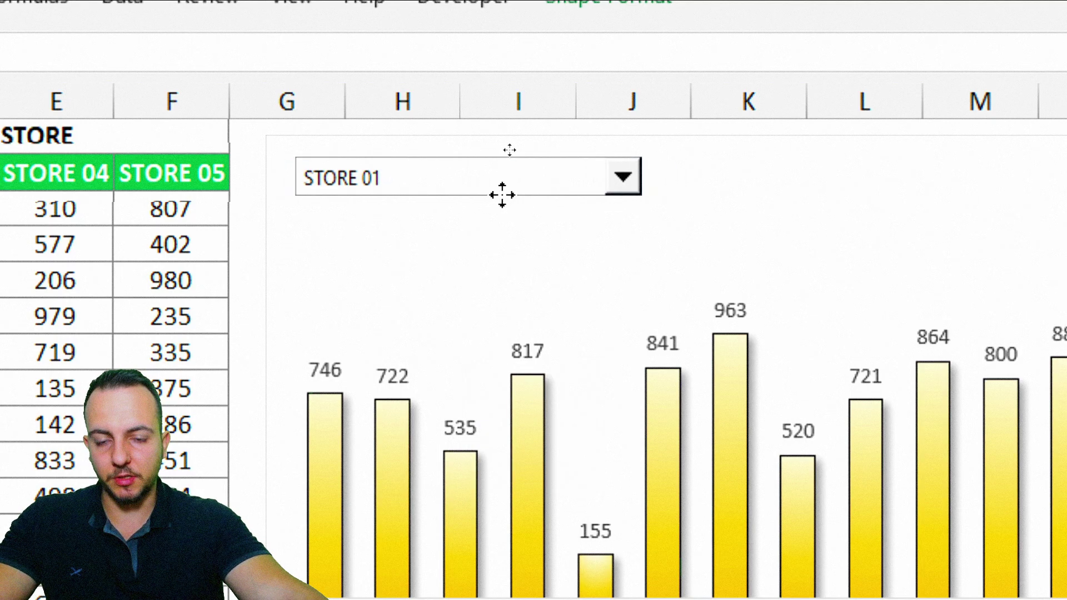
left_click(502, 195, "ctrl")
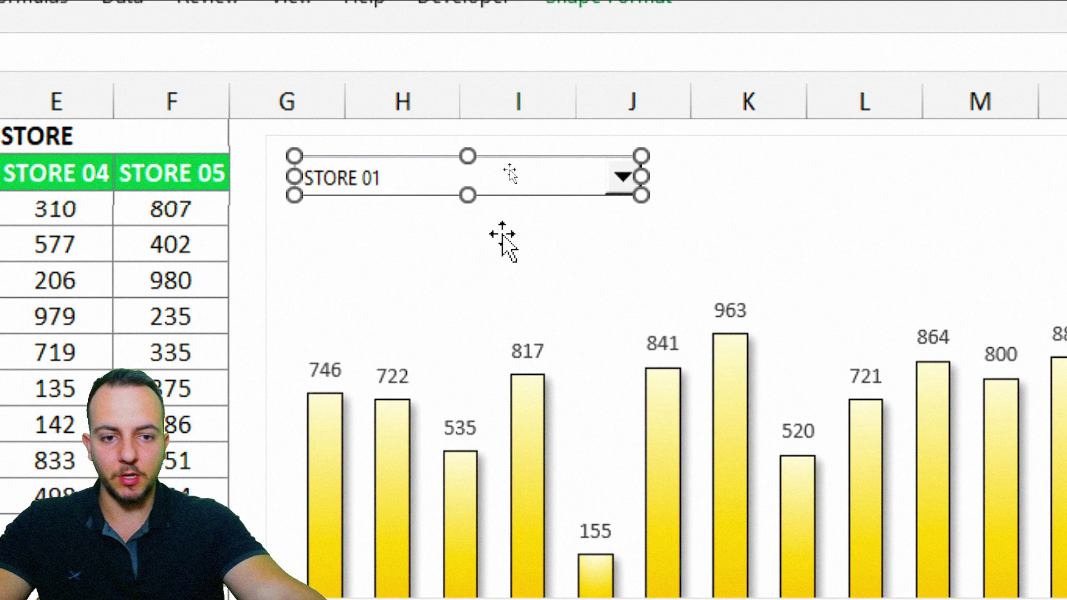
key("Escape")
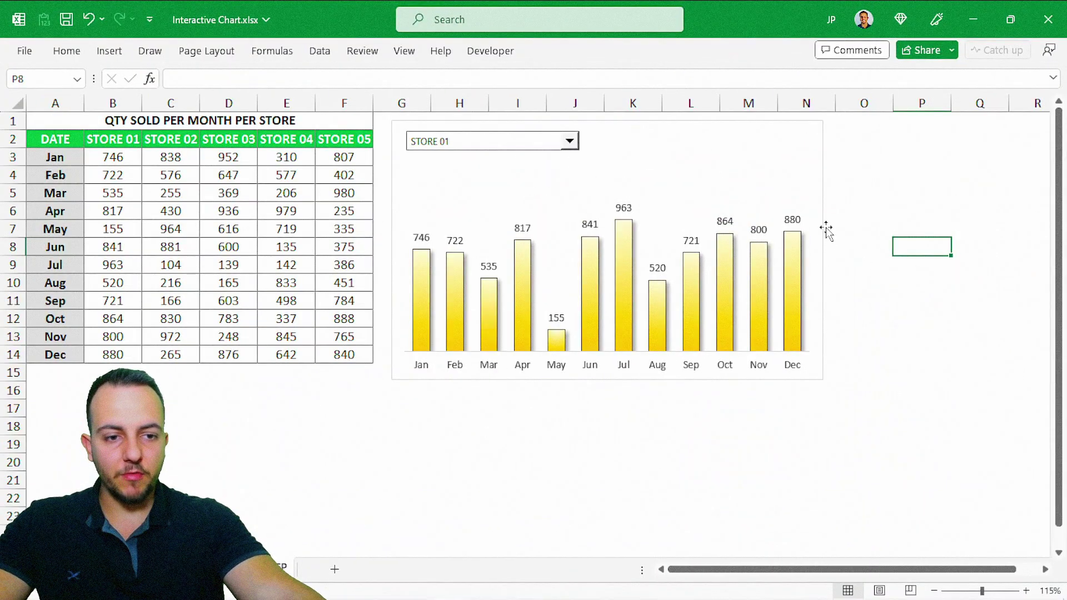
left_click_drag(823, 207, 608, 331)
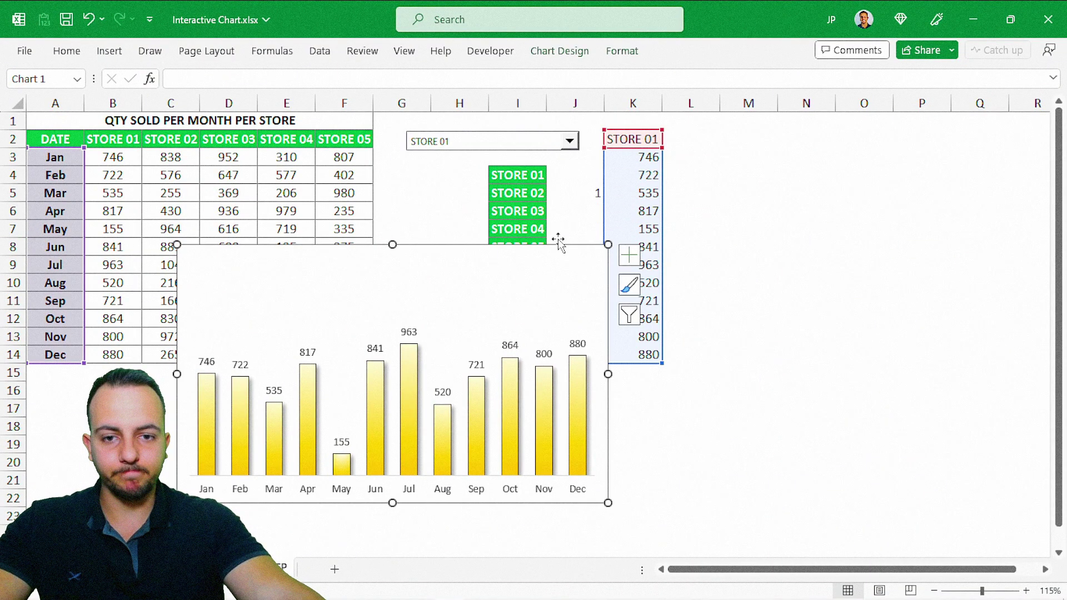
key("ctrl+z")
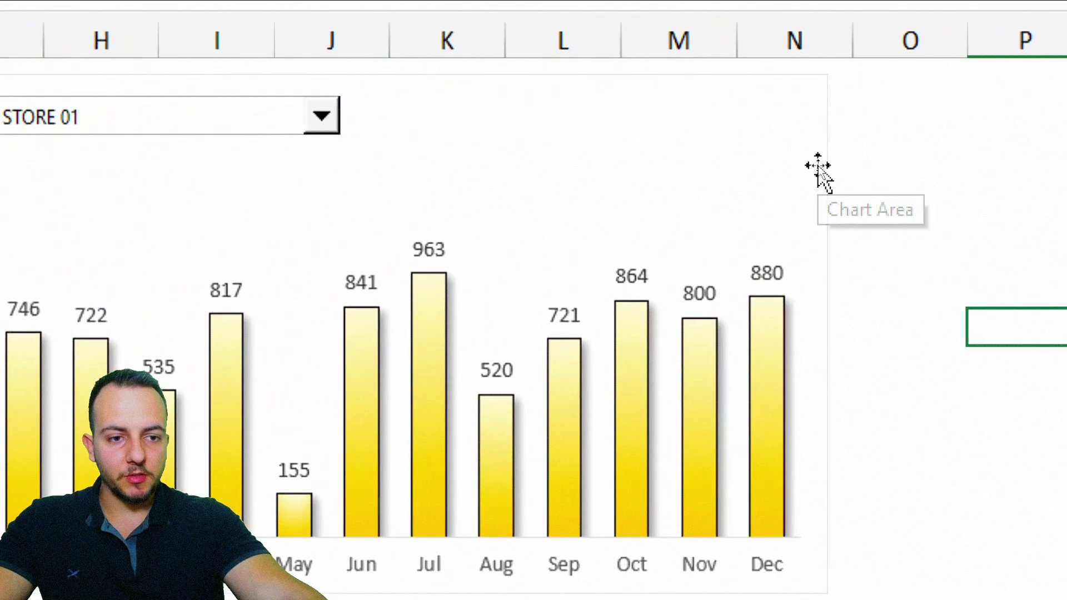
Step: Group the chart with the STORE 01 drop-down, then test-drag the group and undo
left_click(611, 167)
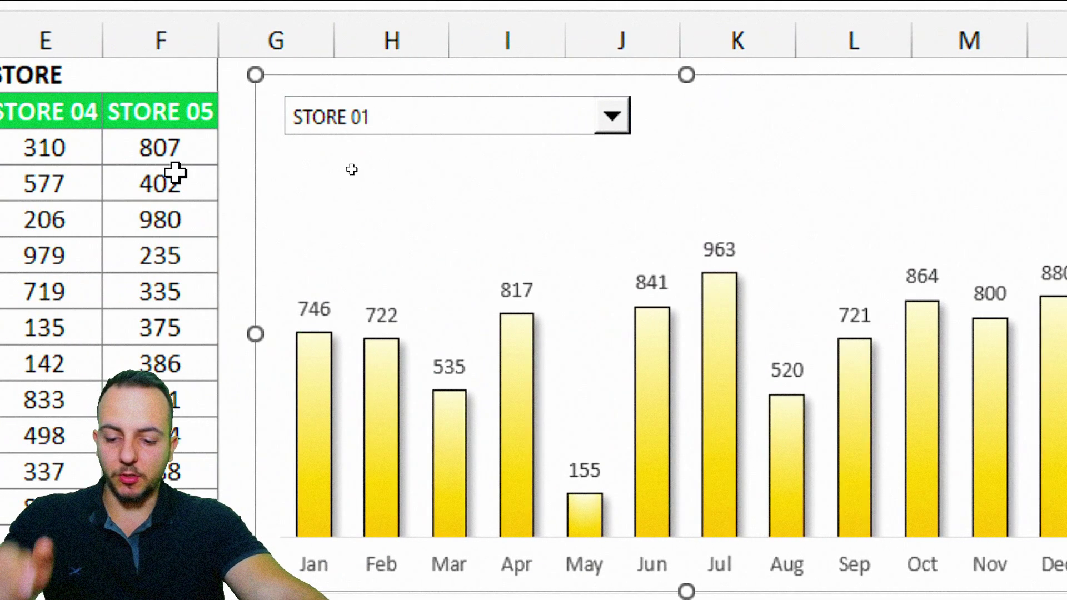
left_click(397, 111, "ctrl")
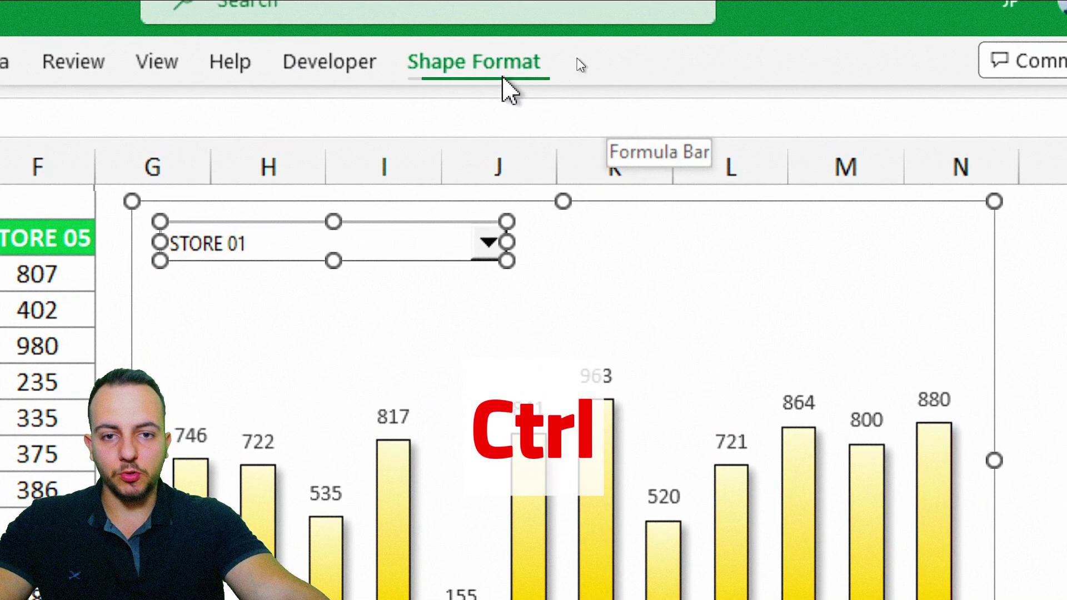
left_click(500, 77)
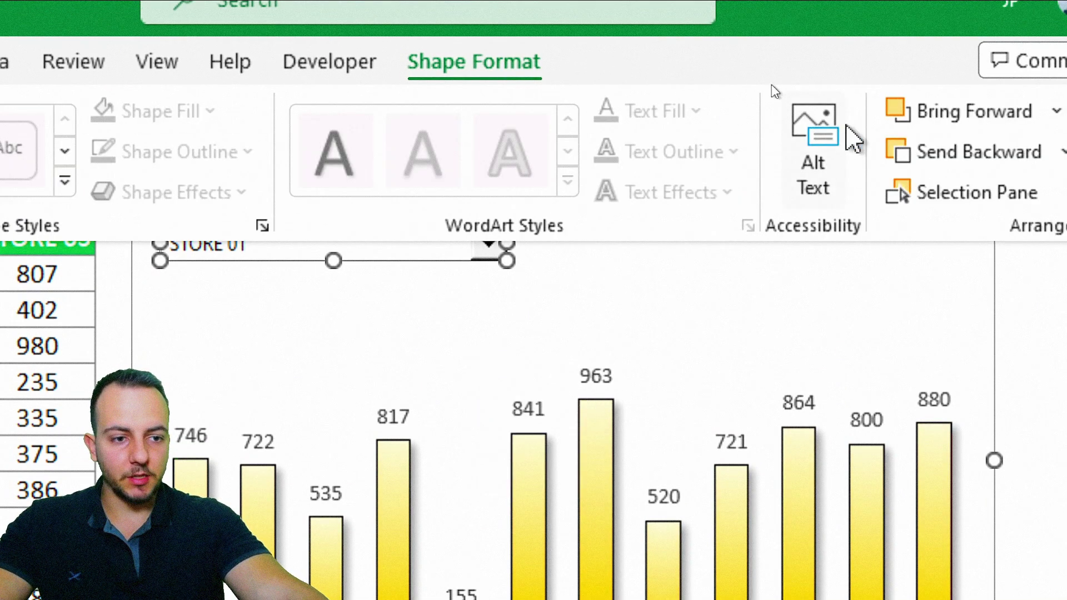
left_click(894, 153)
left_click(879, 196)
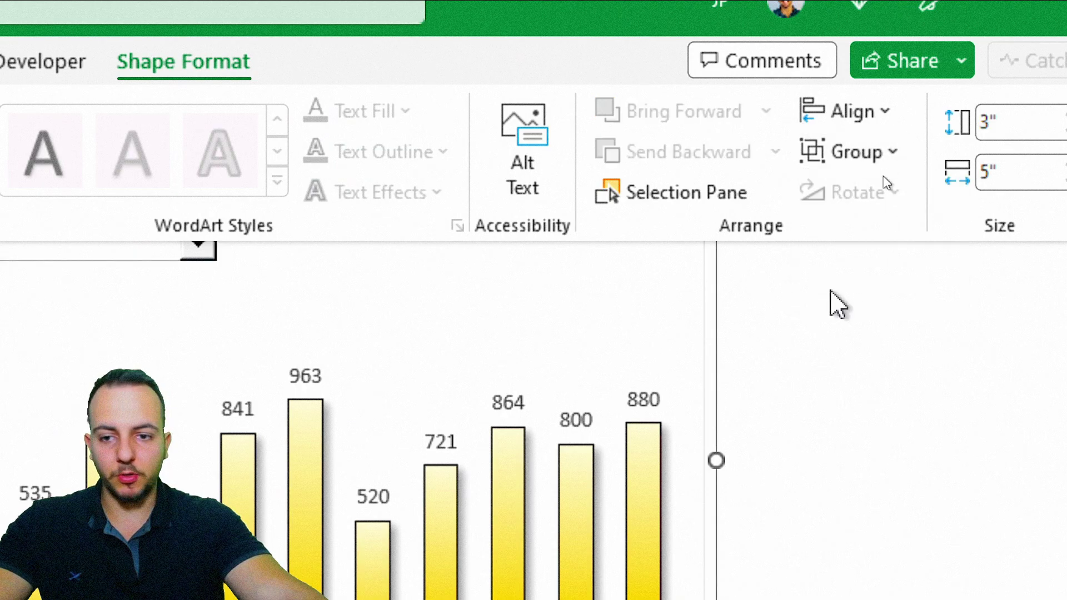
key("ctrl+F1")
key("Escape")
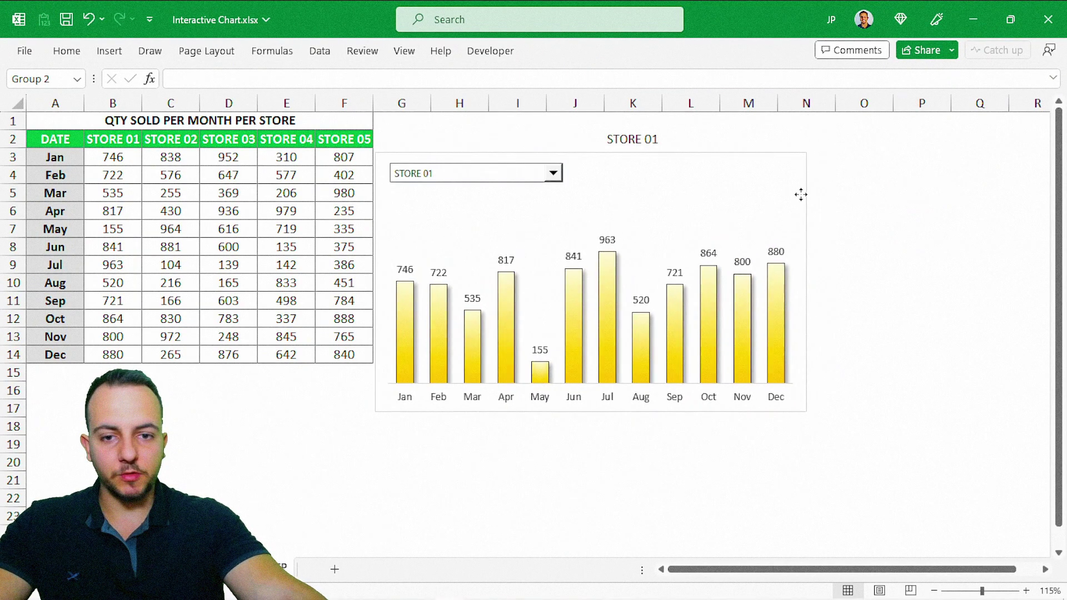
left_click_drag(800, 195, 592, 344)
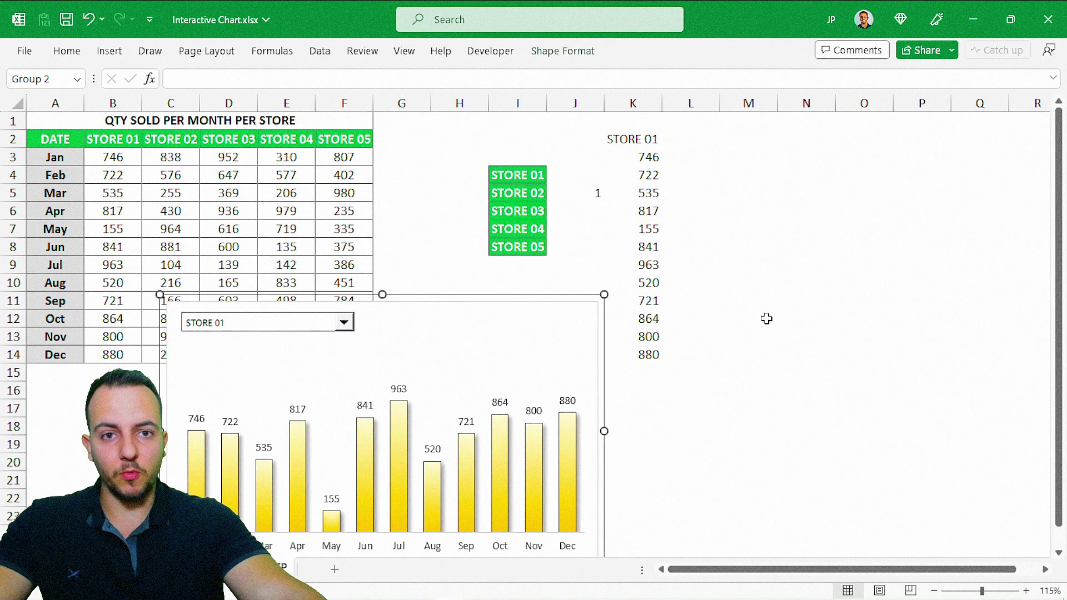
key("ctrl+z")
left_click(862, 245)
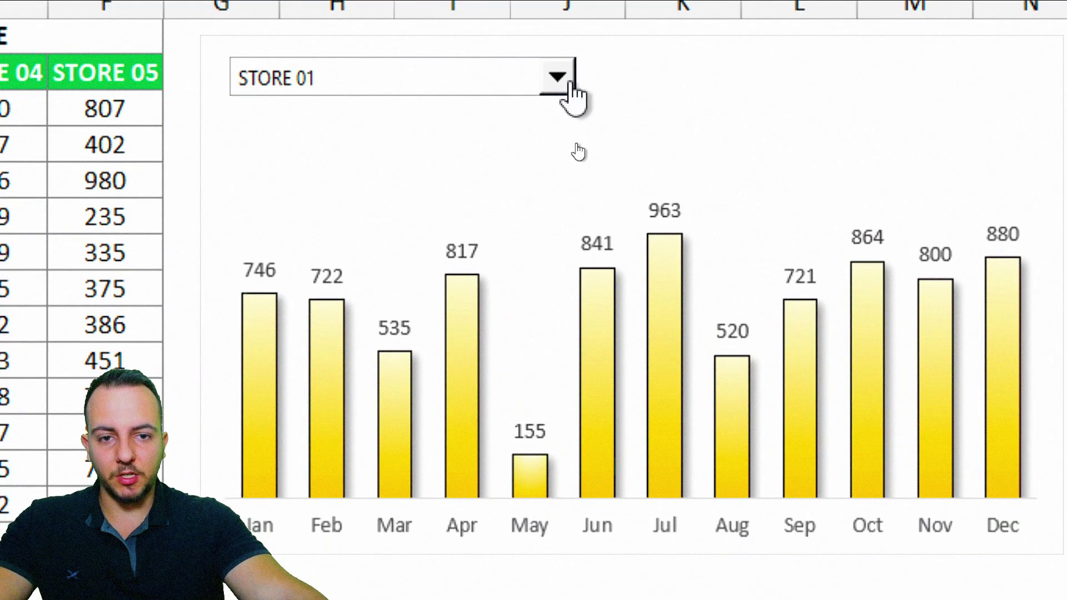
Step: Switch the drop-down through STORE 02, 03, 04 and 05 to check the chart updates
left_click(557, 78)
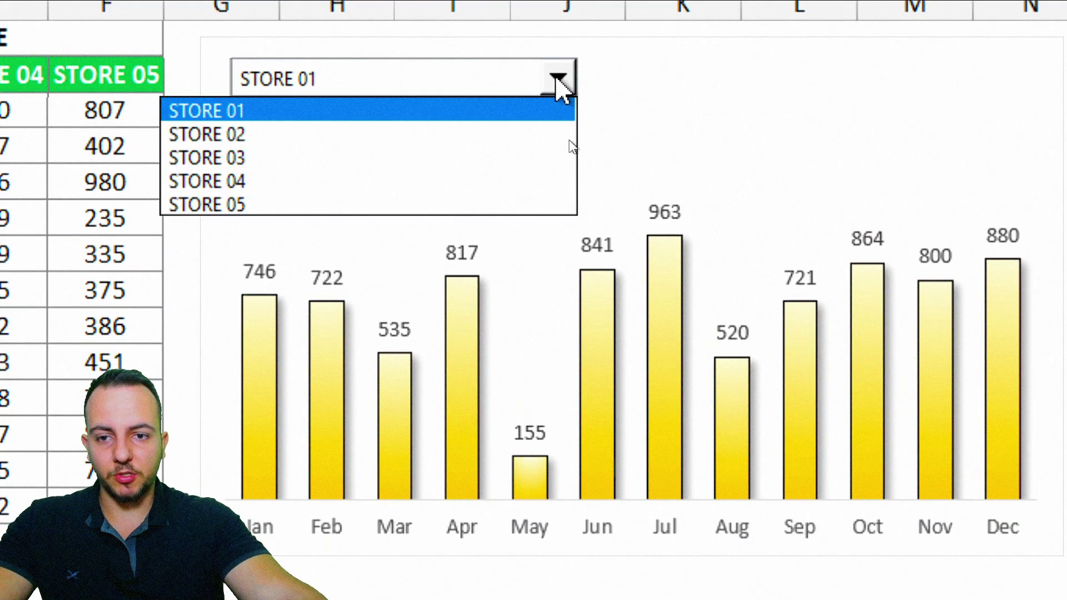
left_click(484, 134)
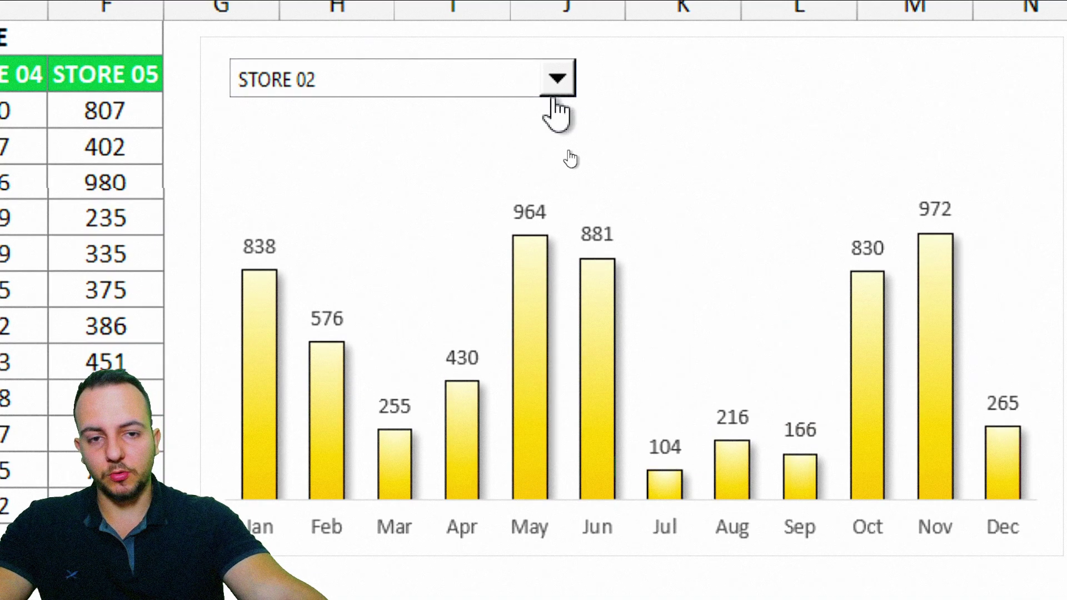
left_click(561, 83)
left_click(446, 157)
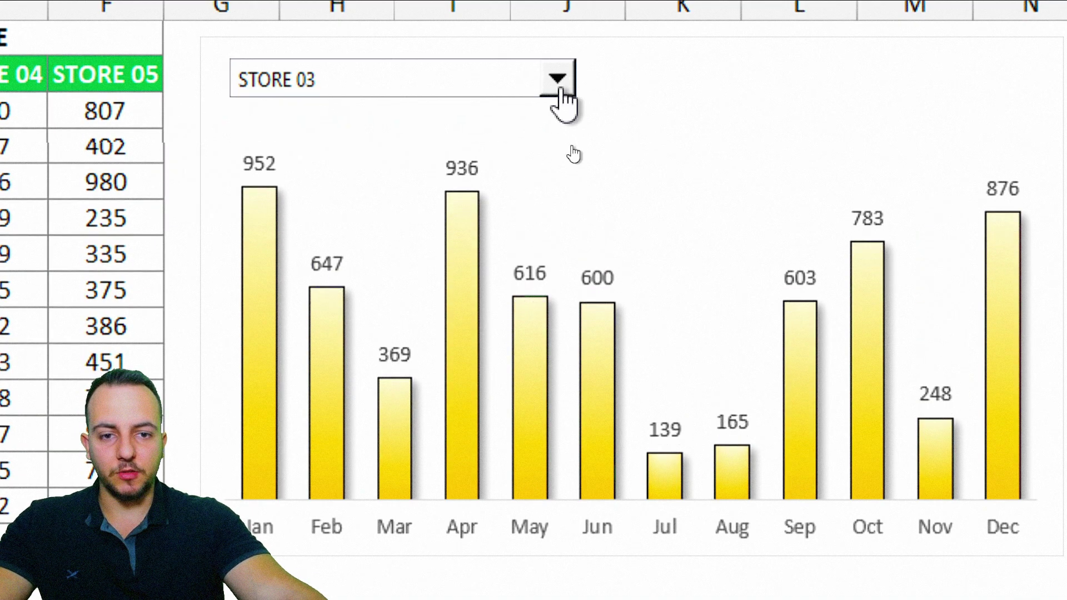
left_click(558, 83)
left_click(408, 180)
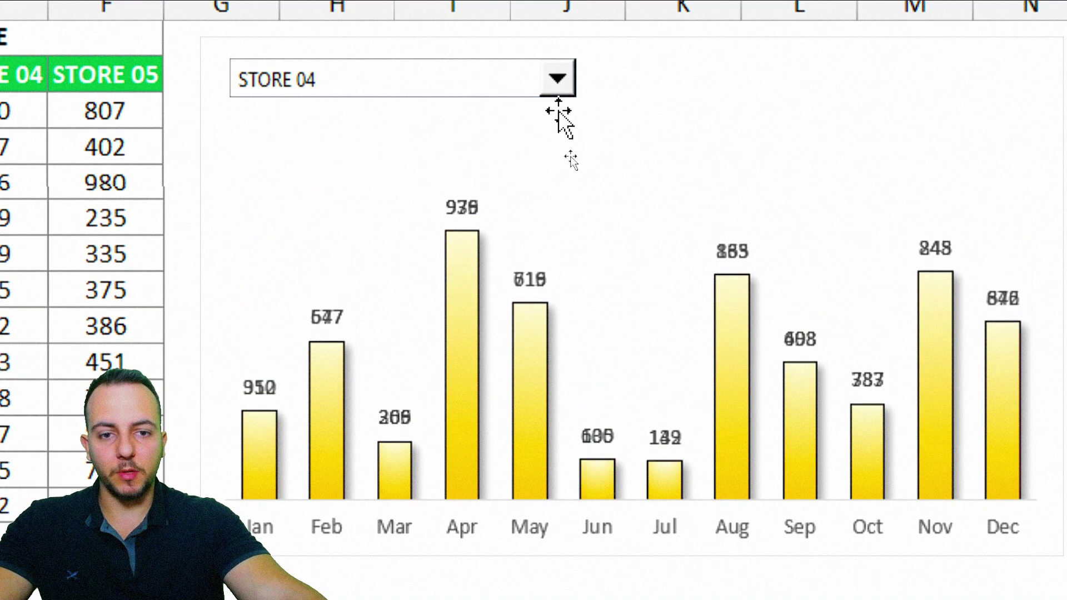
left_click(559, 84)
left_click(353, 205)
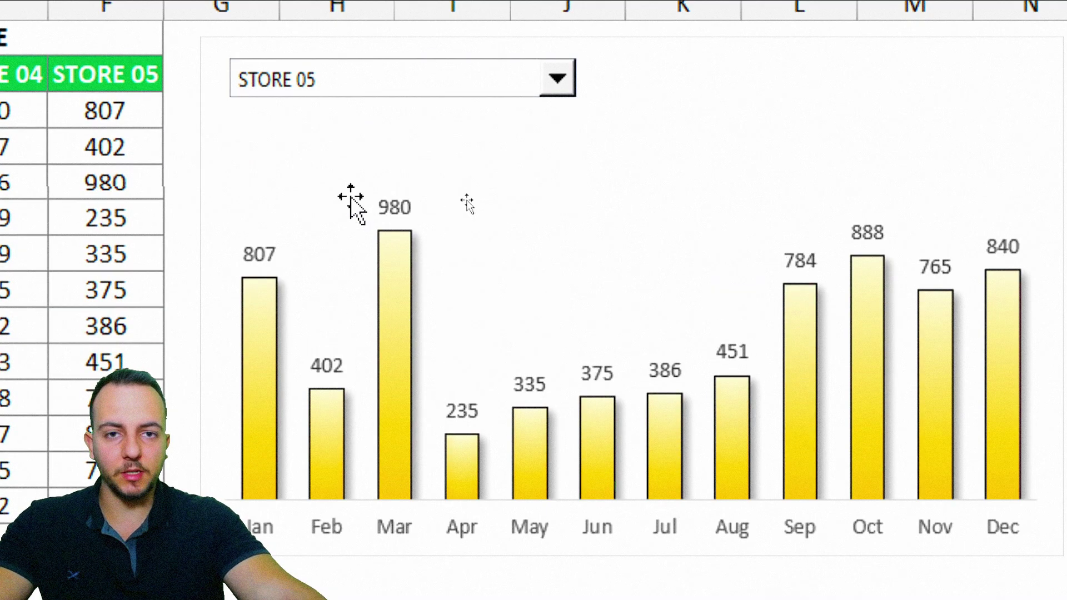
Step: Step back through STORE 04, 03, 02 and 01, finishing on STORE 04
left_click(557, 83)
left_click(436, 180)
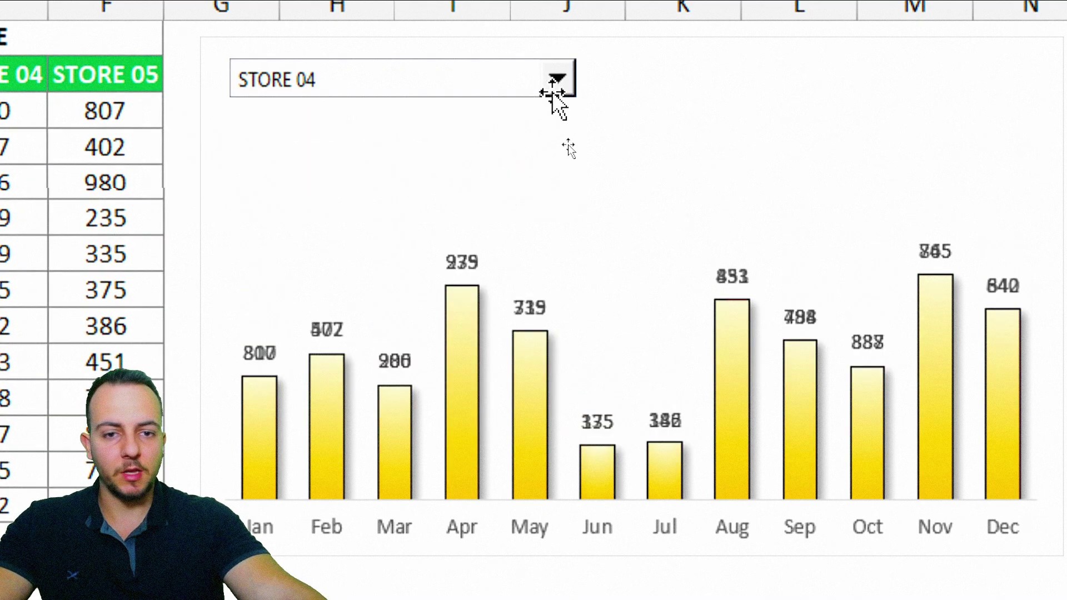
left_click(558, 83)
left_click(461, 157)
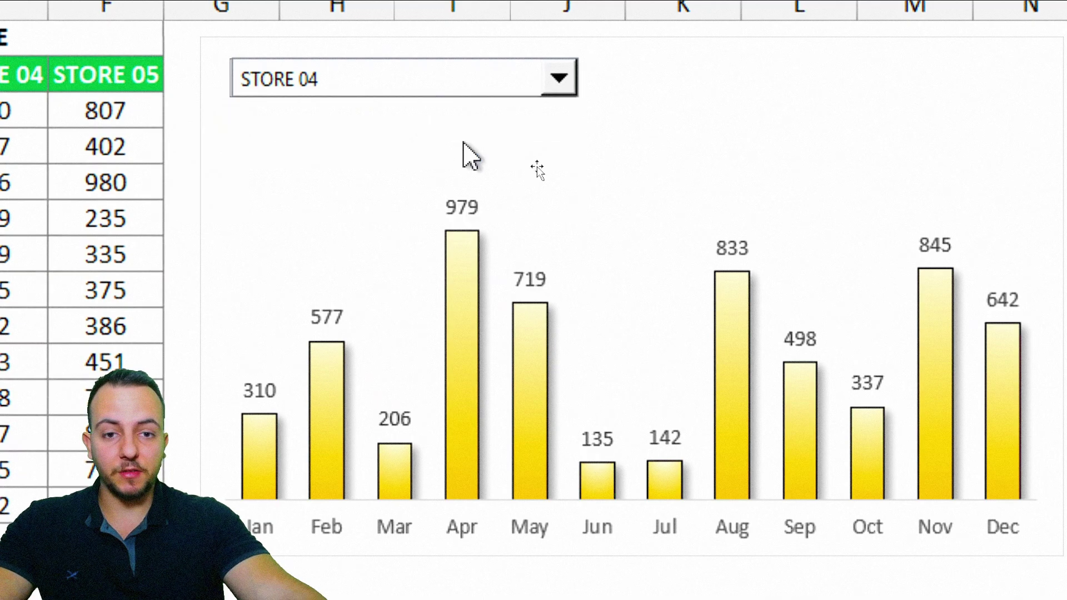
left_click(557, 79)
left_click(489, 135)
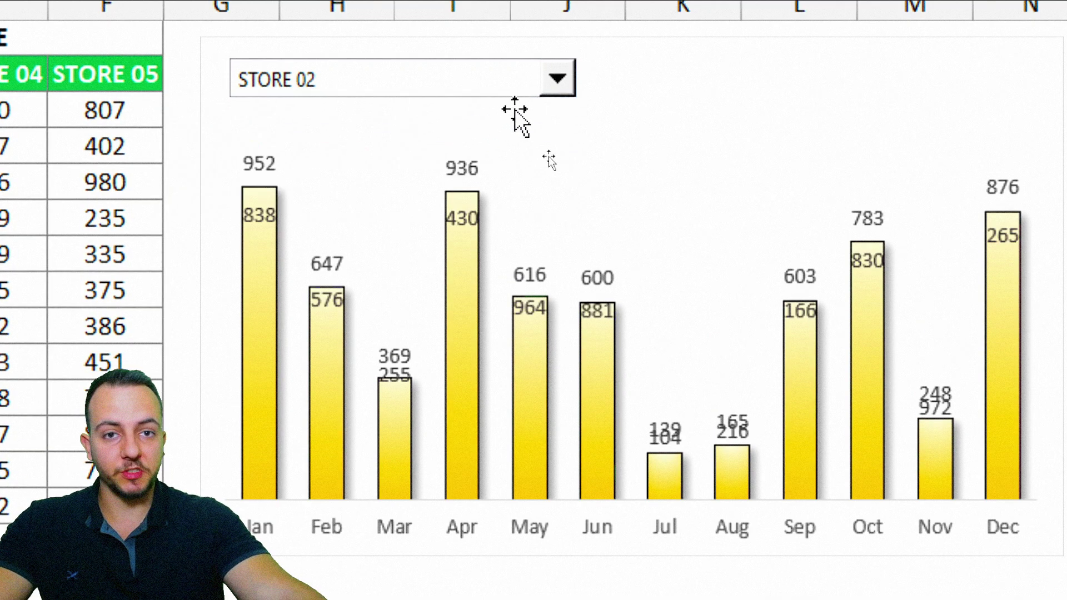
left_click(558, 79)
left_click(498, 115)
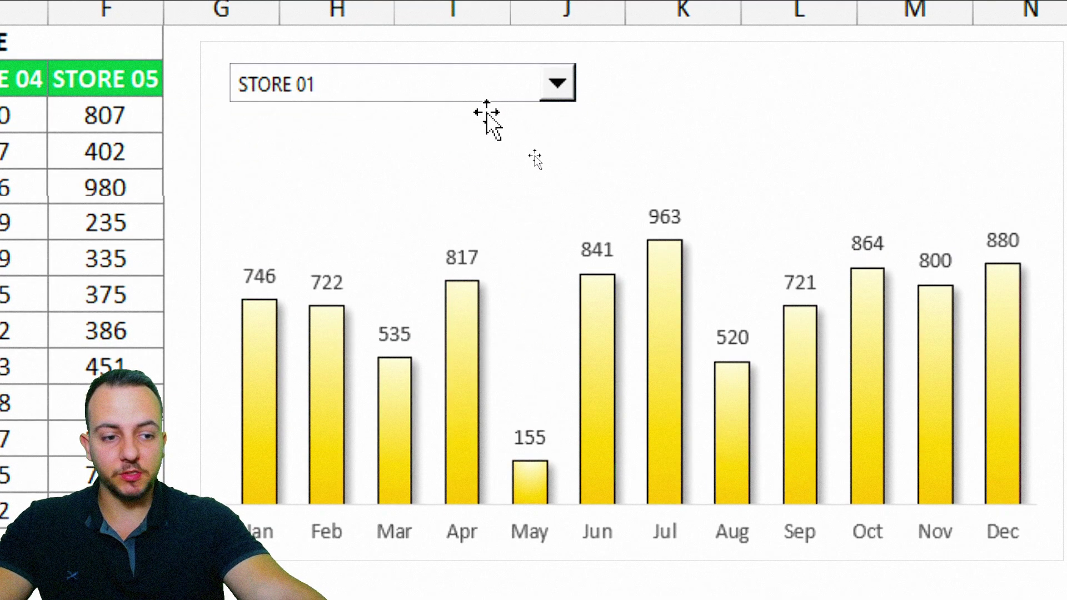
left_click(558, 83)
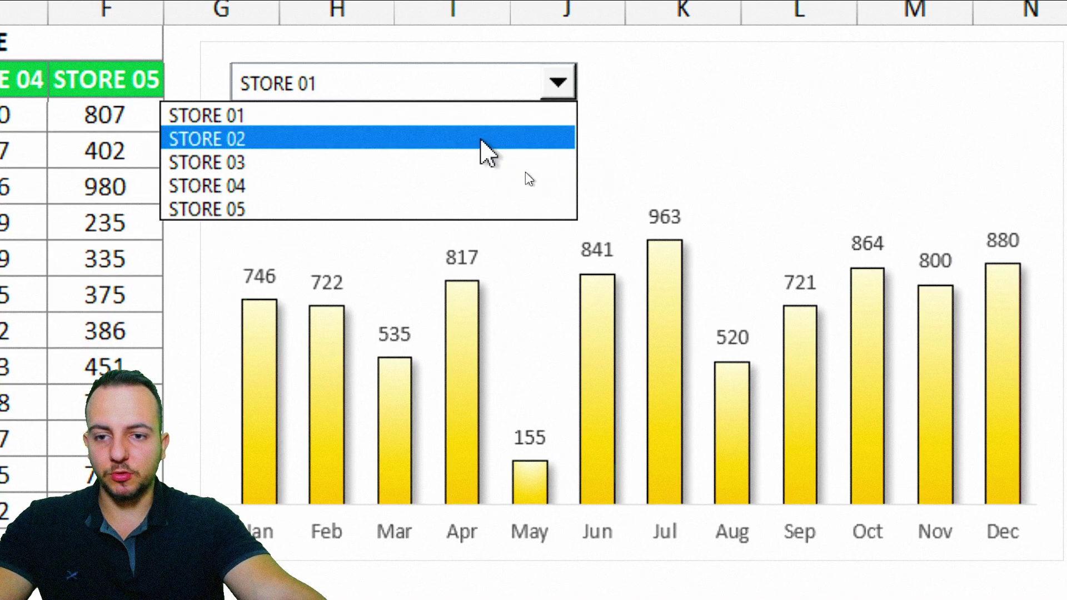
key("Escape")
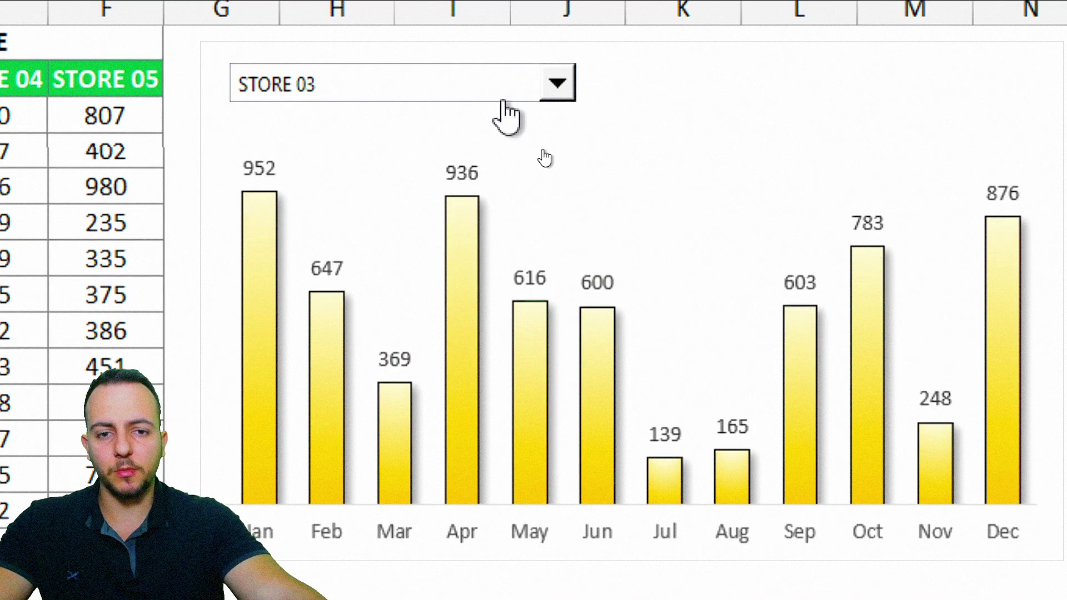
left_click(557, 83)
left_click(462, 189)
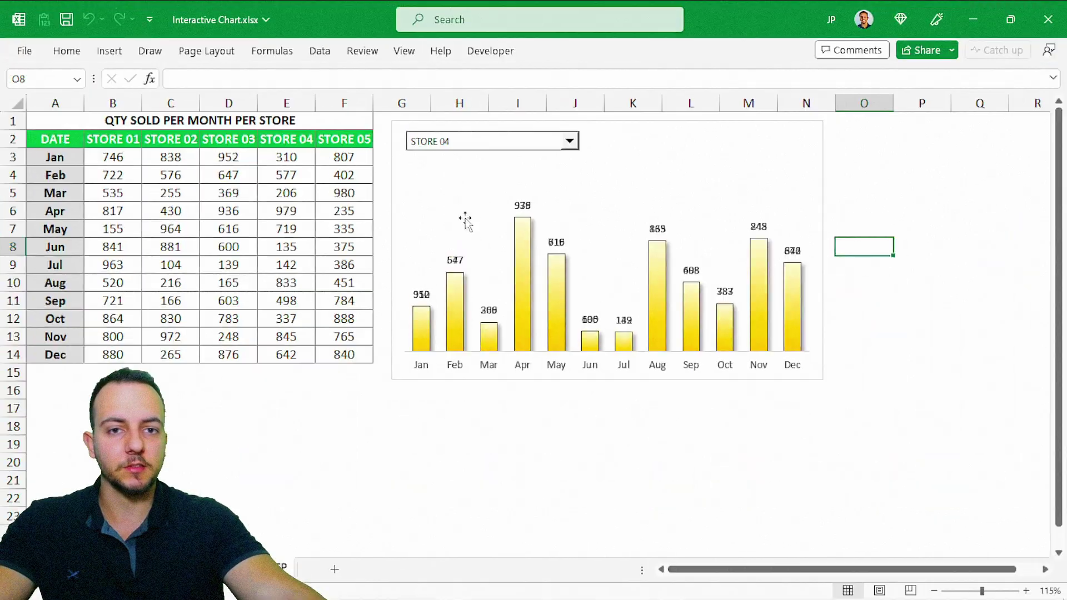